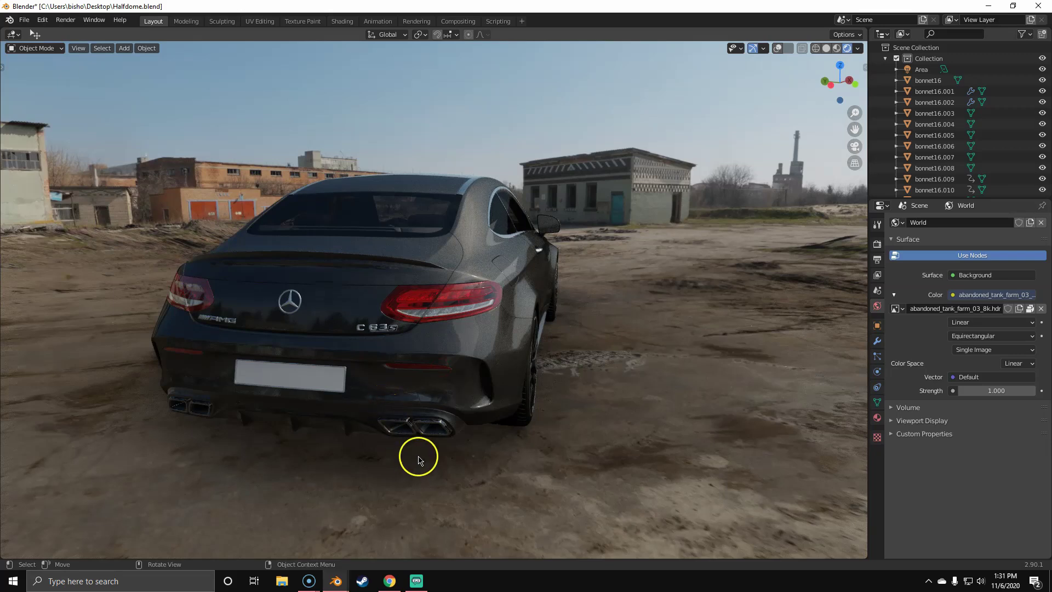
Split the 3D viewport in two and turn the new area into a Shader Editor framing the Dome material's nodes.
drag(3, 30, 307, 71)
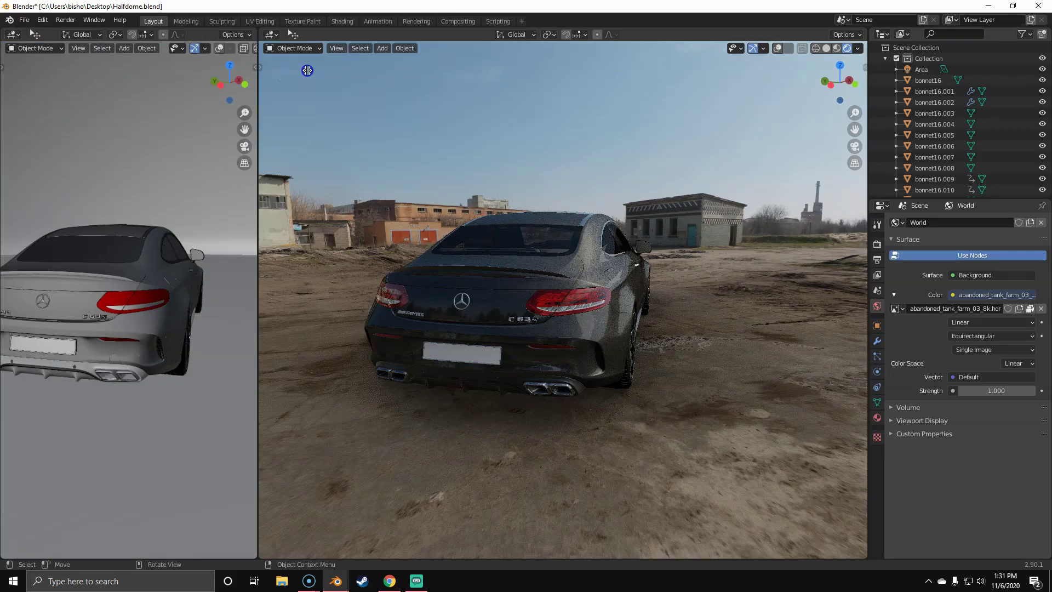
click(13, 35)
click(49, 137)
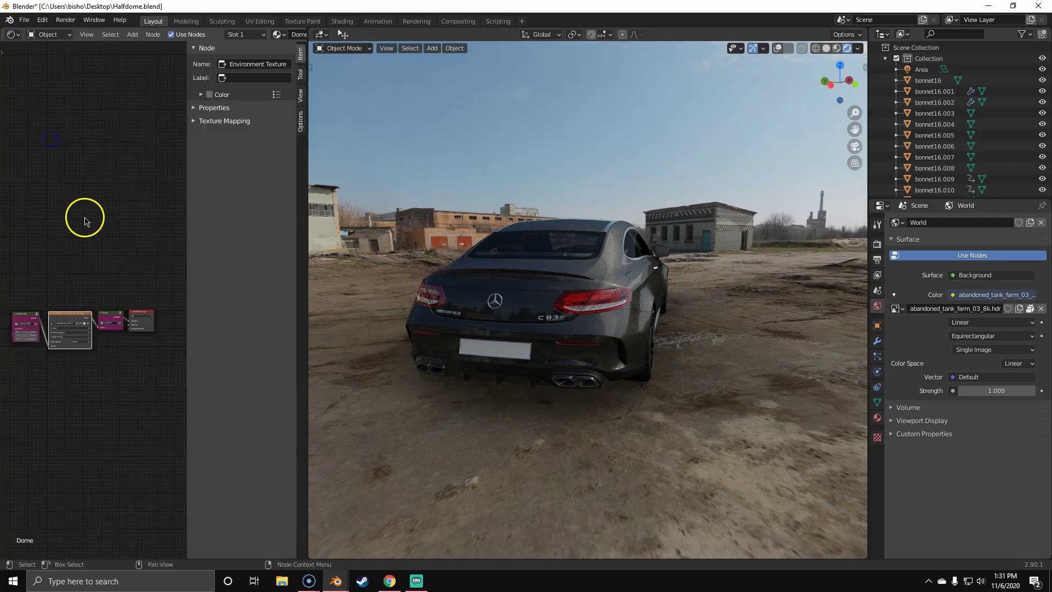
key(Home)
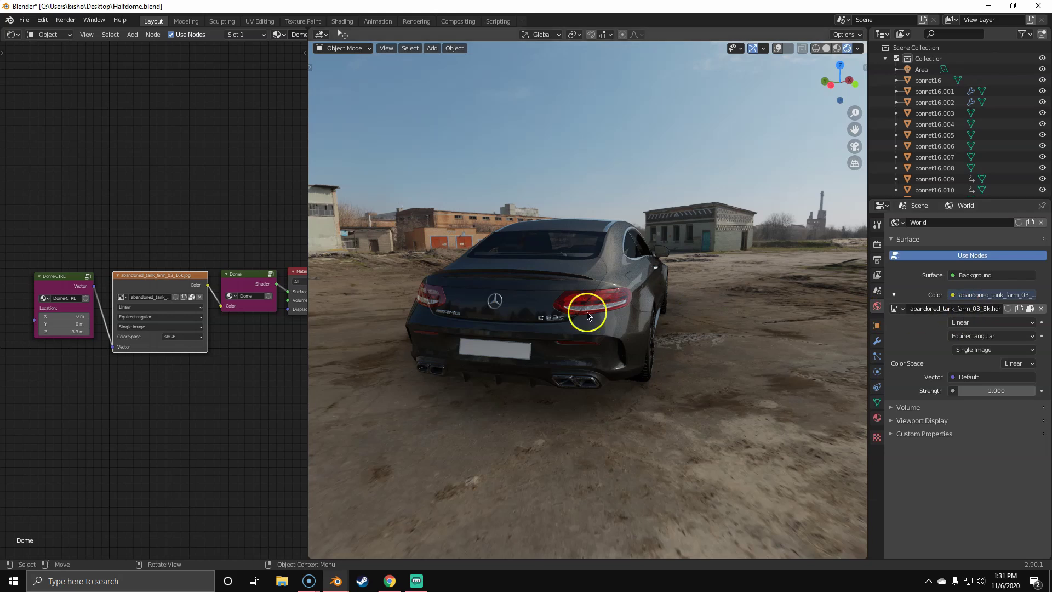
middle_drag(453, 312, 526, 439)
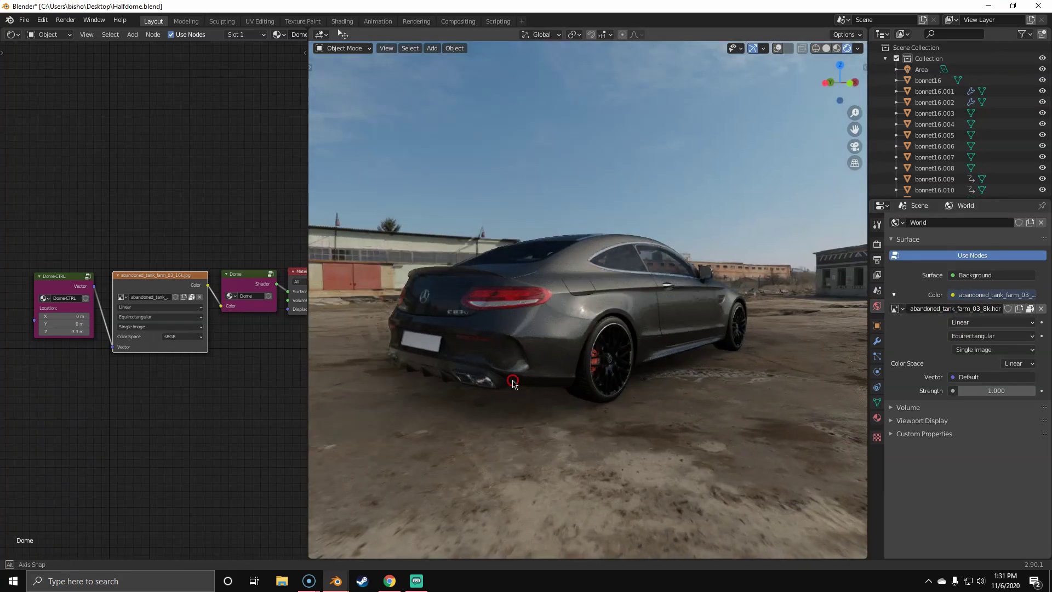
Switch to Chrome, search Blender Market for halfdome and open the Automotive Halfdome product page.
click(390, 580)
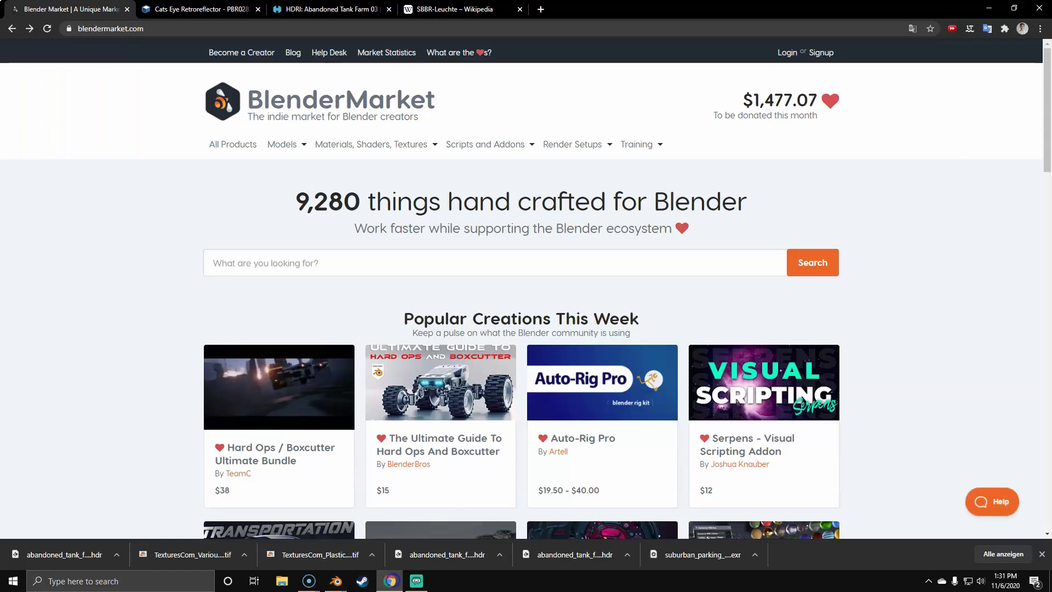
click(323, 265)
text(half)
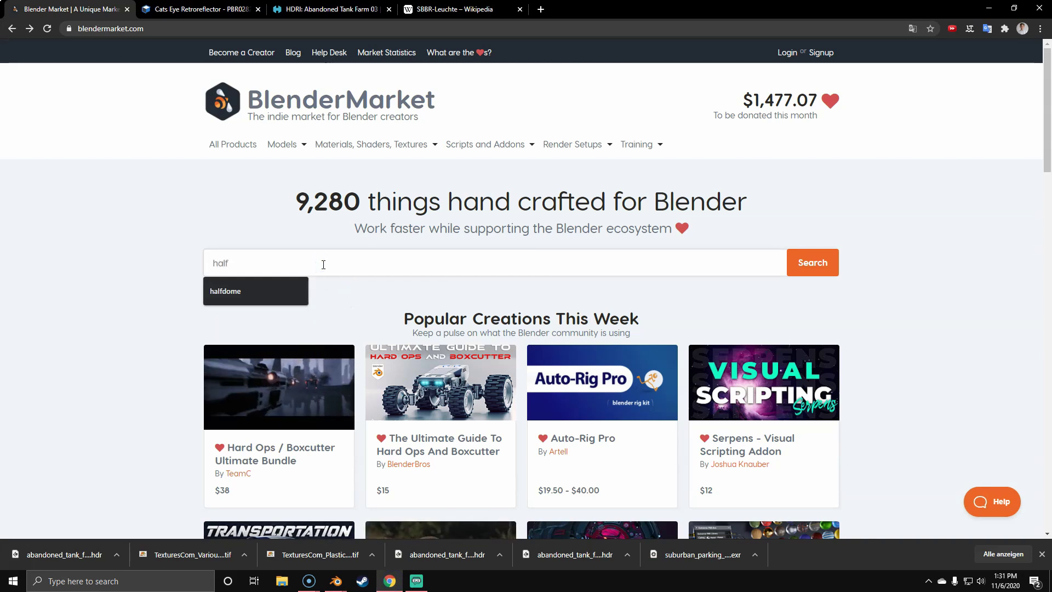
key(Down)
key(Return)
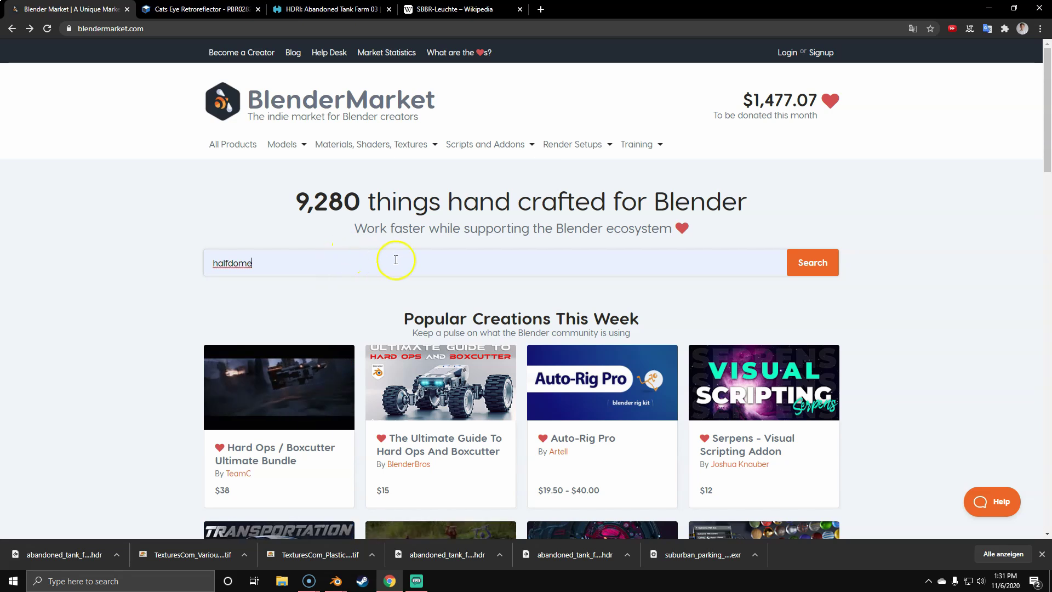
click(809, 265)
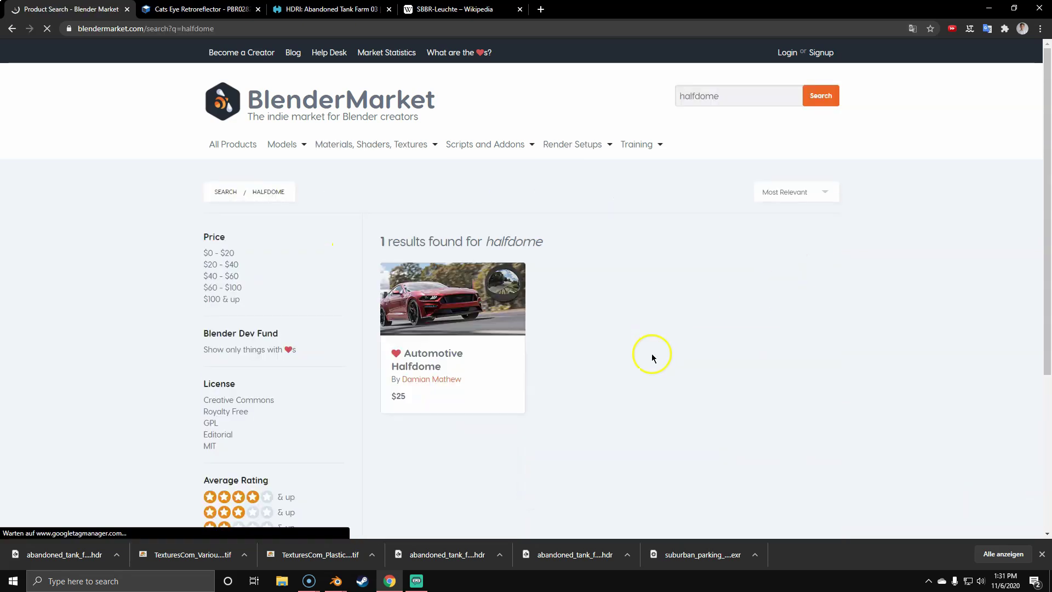
click(495, 312)
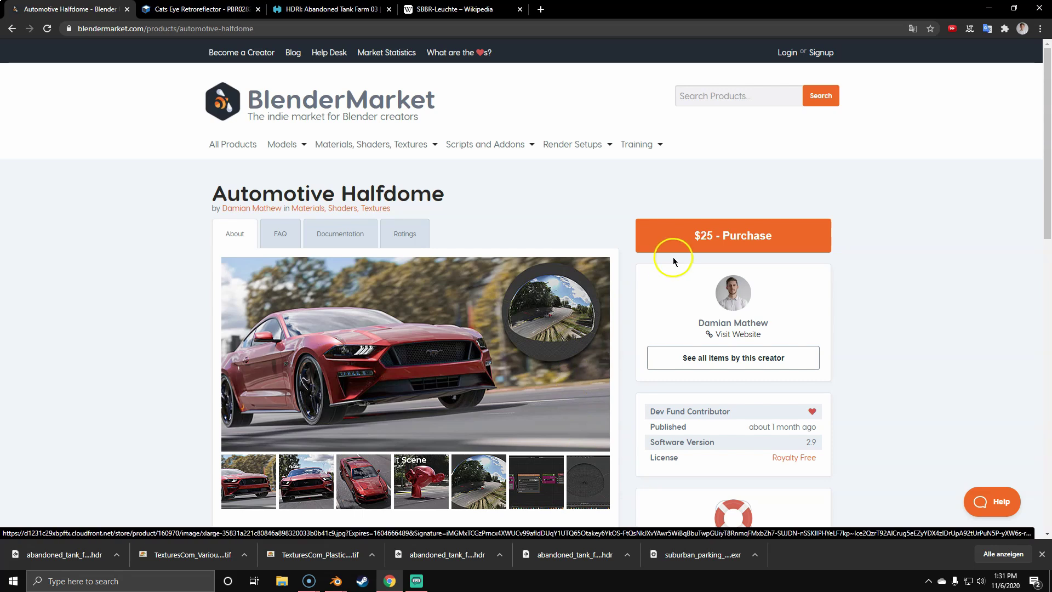
Switch back to Blender, view the finished car's rear from closer and bring up the Halfdome1.blend window.
click(990, 9)
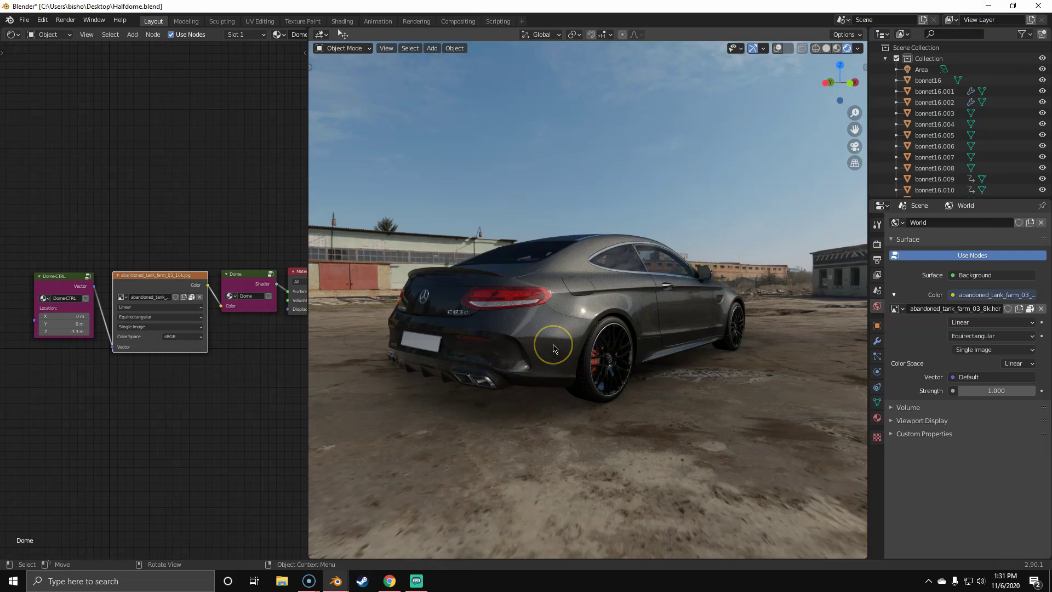
middle_drag(521, 343, 633, 402)
click(633, 402)
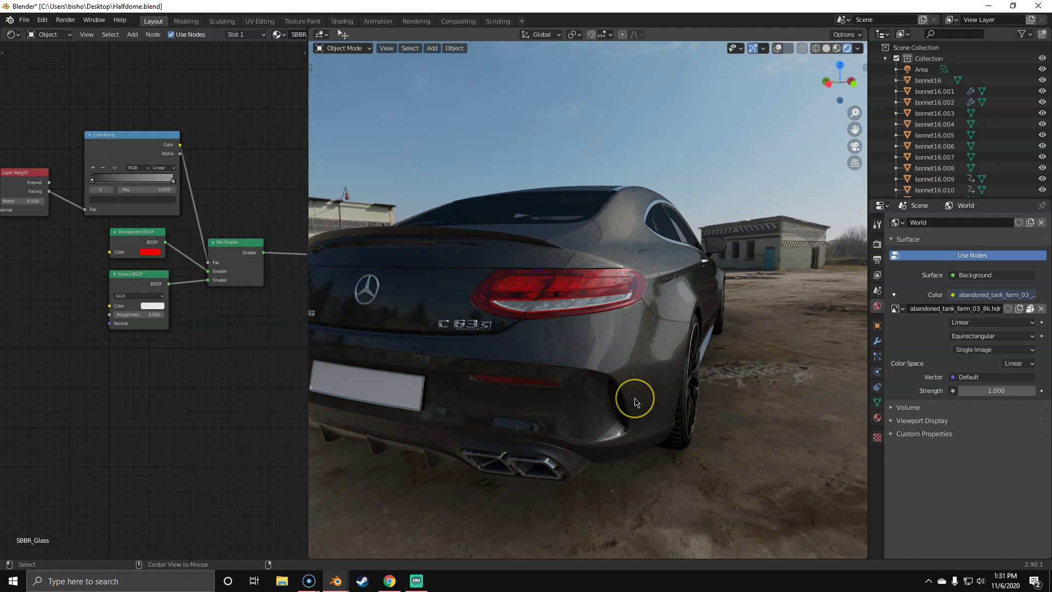
key(alt+Tab)
key(alt+Tab)
key(alt+Tab)
key(alt+Tab)
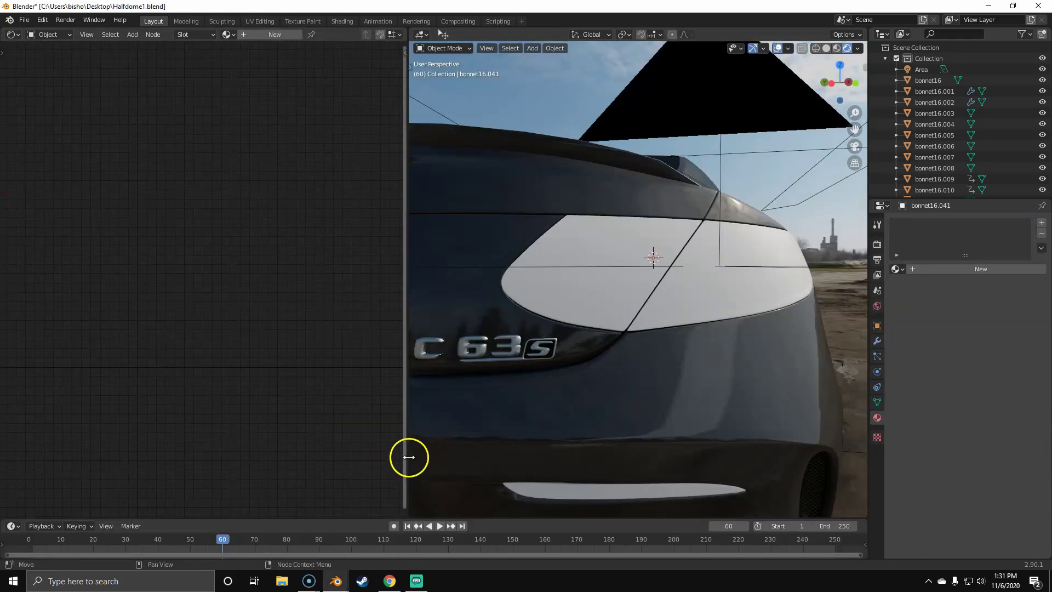
Widen the 3D viewport, try displacing the taillight's outer glass cover, cancel the move and hide the cover.
drag(409, 458, 305, 458)
scroll(482, 433, down, 6)
mouse_move(537, 413)
middle_down()
mouse_move(542, 422)
mouse_move(526, 425)
middle_up()
scroll(515, 430, up, 4)
scroll(521, 460, up, 4)
middle_drag(515, 489, 505, 375)
click(495, 352)
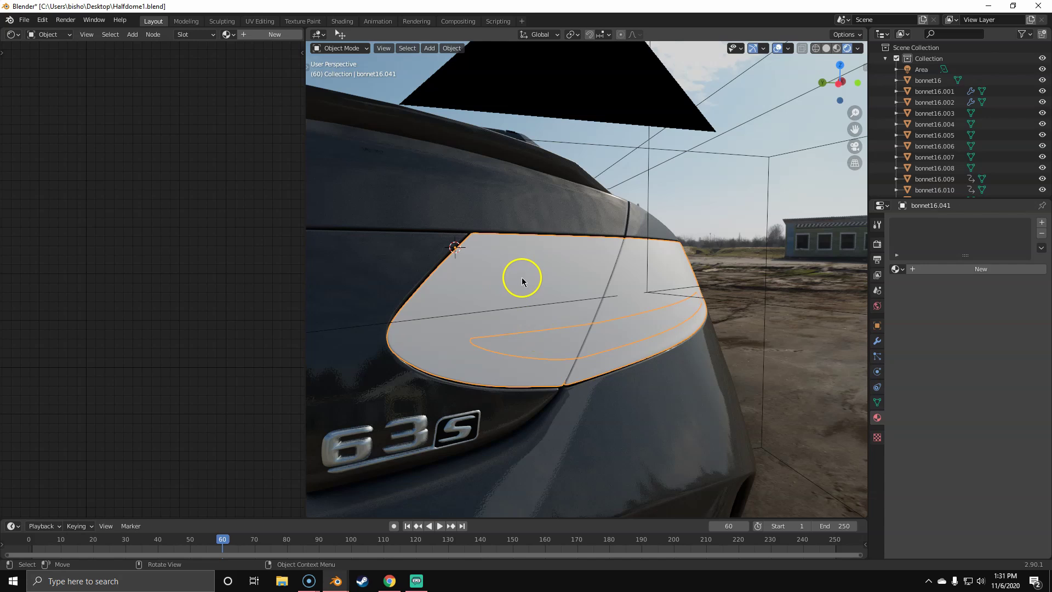
key(g)
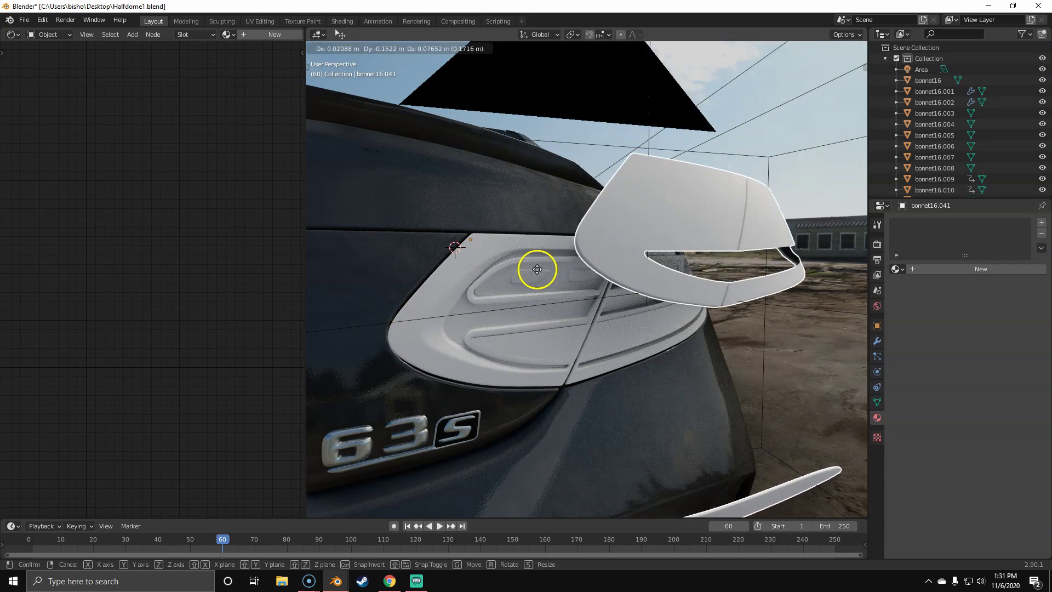
right_click(538, 270)
Inspect and hide the taillight's lower crescent lens and the inner panels with rectangular recesses.
click(558, 348)
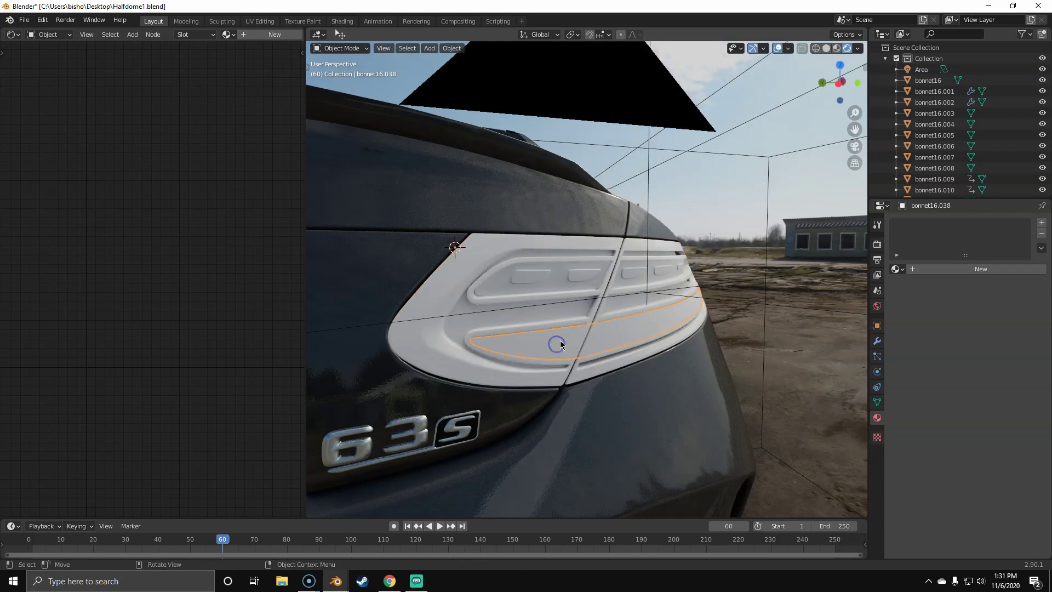
key(g)
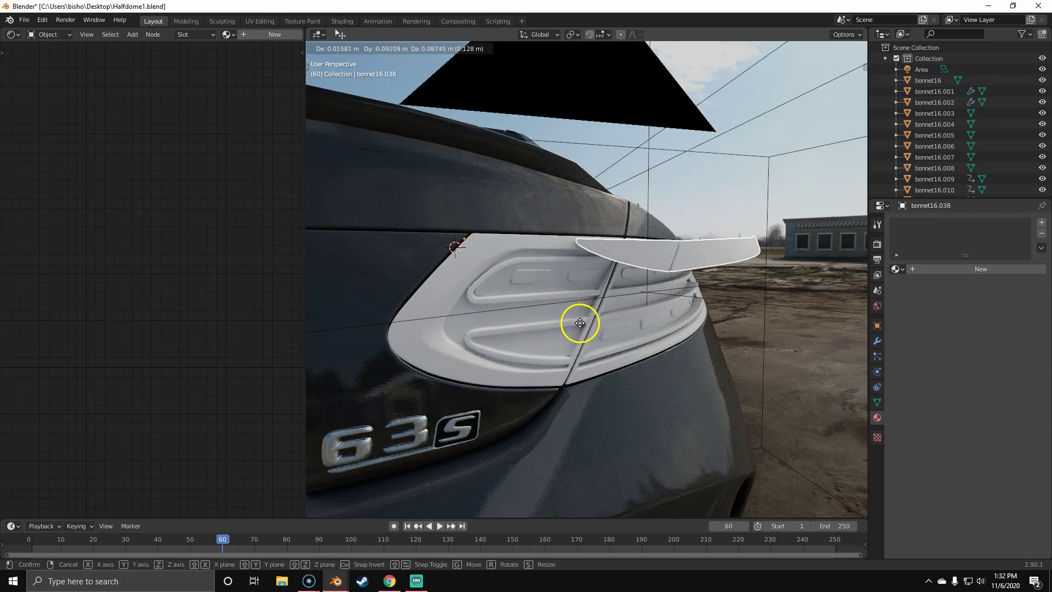
right_click(582, 329)
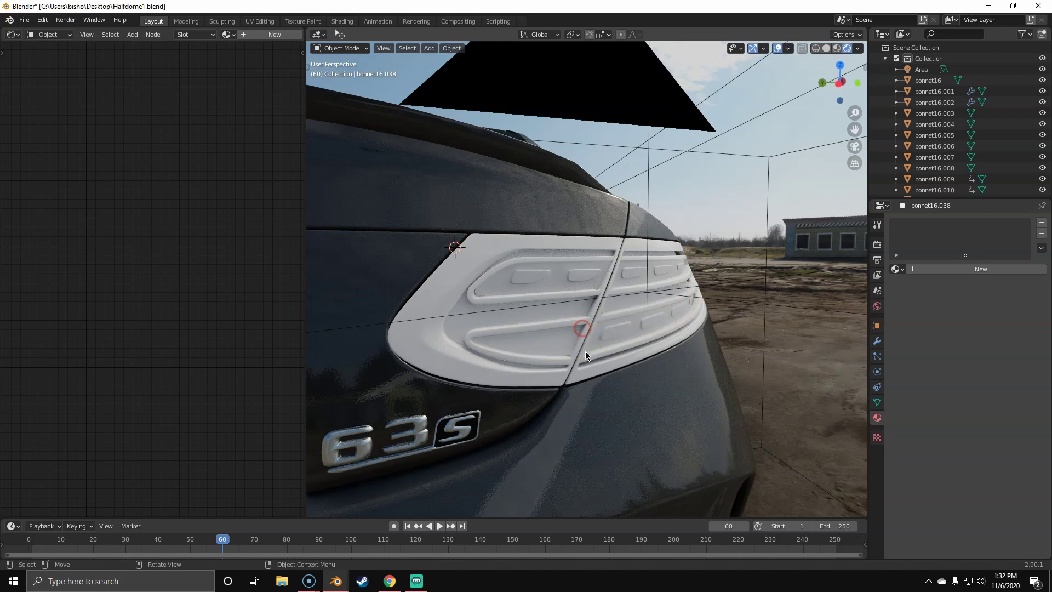
drag(625, 334, 623, 329)
right_click(624, 330)
key(h)
Hide the ribbed reflectors inside the taillight and test-move the curved light strips, cancelling the move.
click(550, 281)
drag(553, 277, 555, 273)
right_click(555, 273)
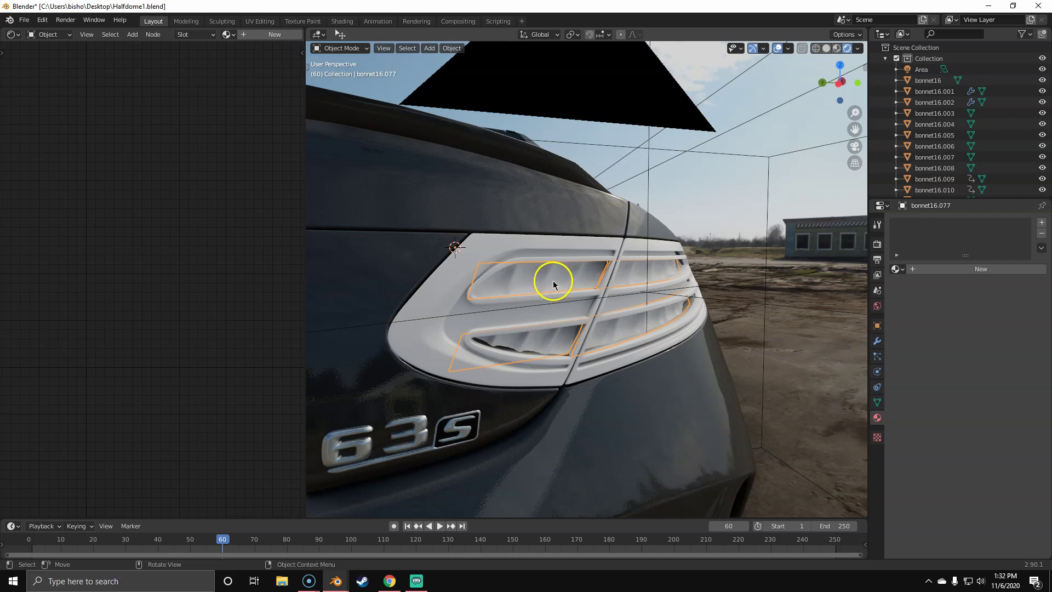
key(h)
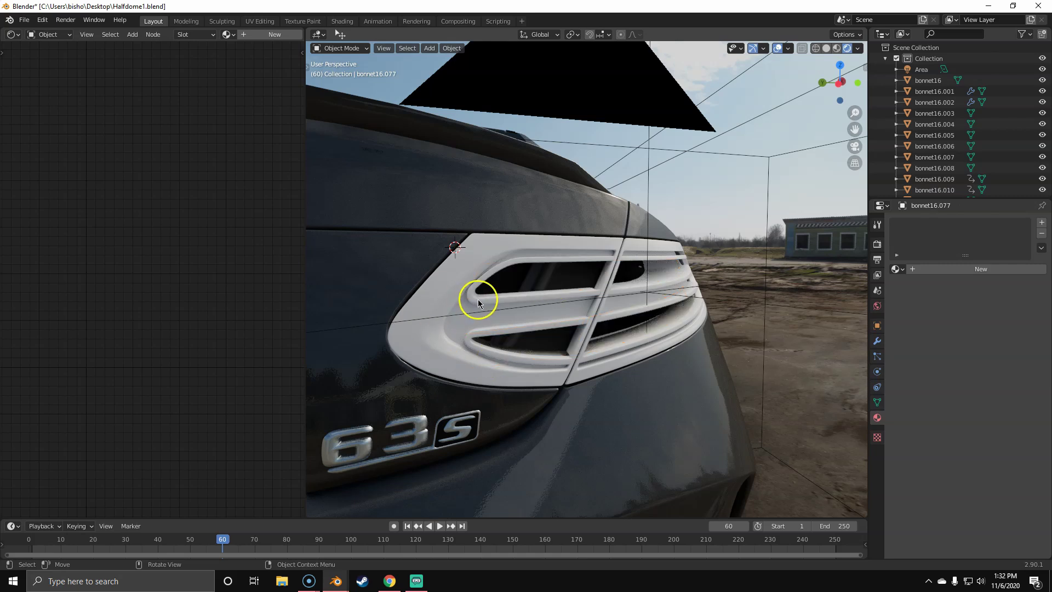
click(480, 300)
key(g)
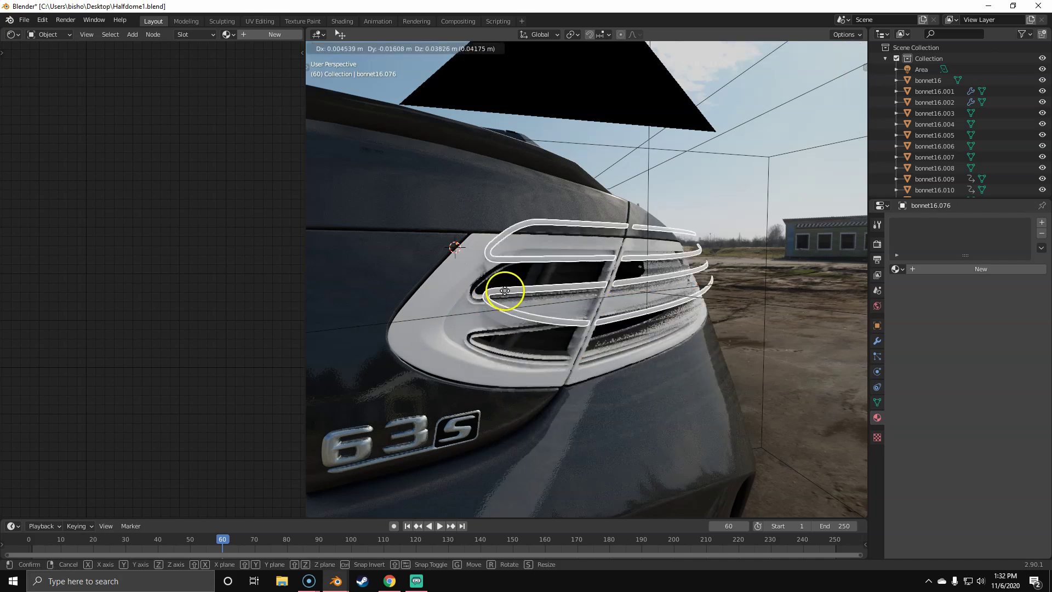
right_click(502, 290)
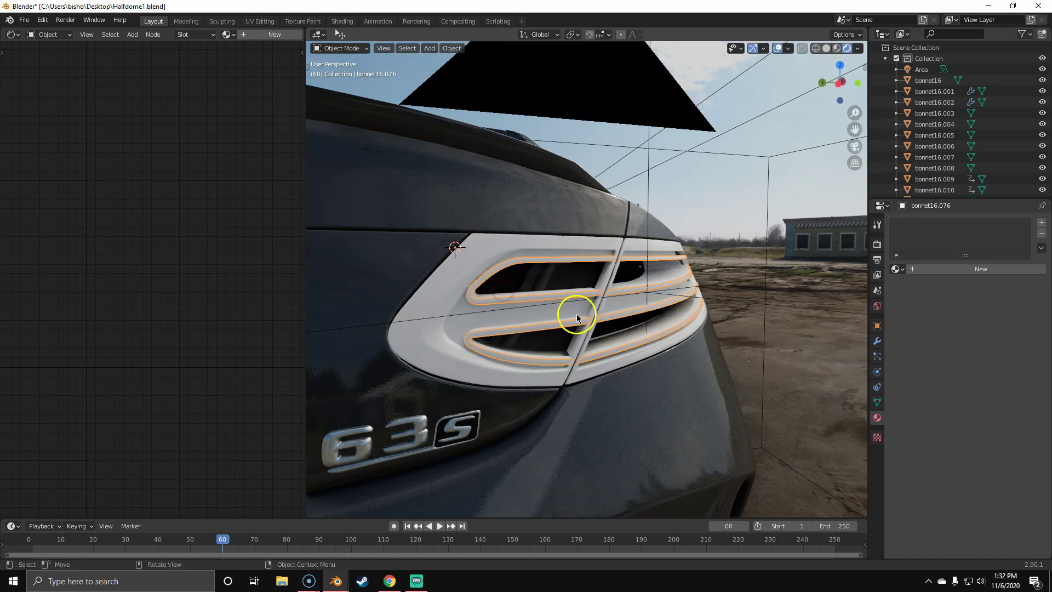
Hide the taillight's inner housing, then unhide all the taillight parts and clear the selection.
click(453, 314)
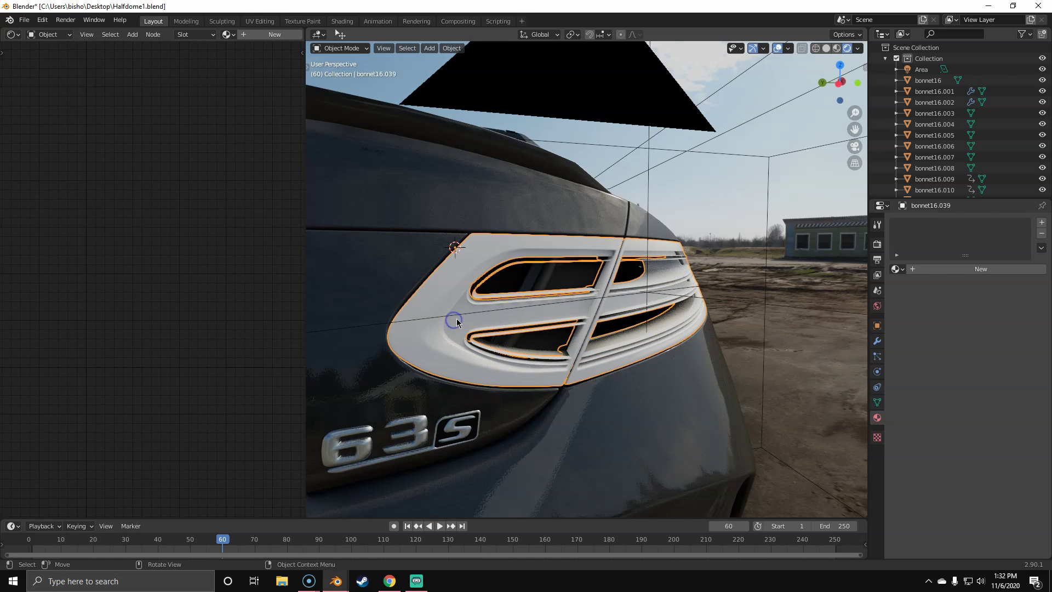
key(g)
key(Escape)
key(h)
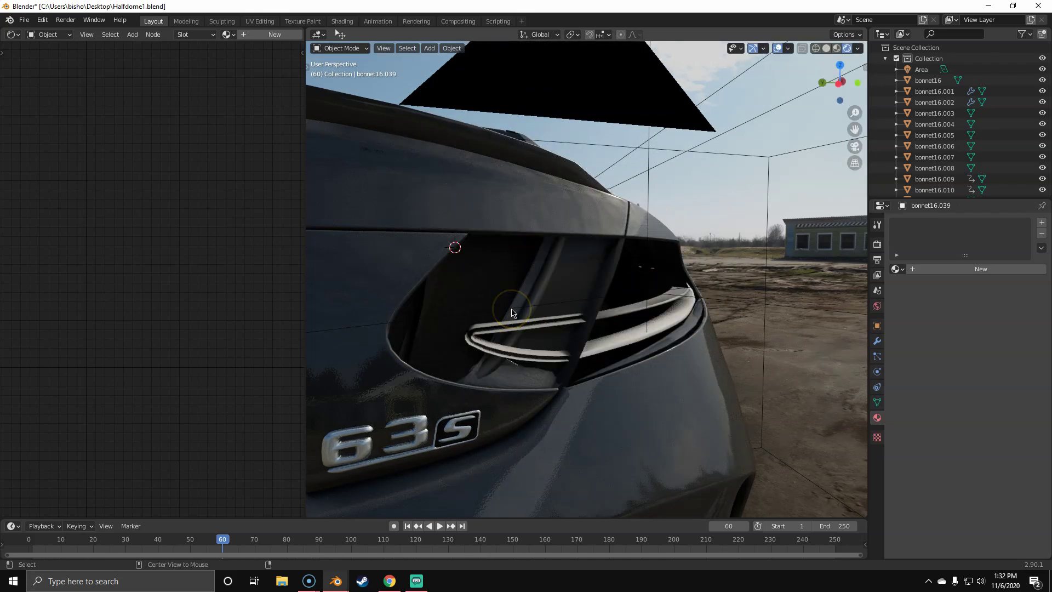
key(alt+h)
key(alt+a)
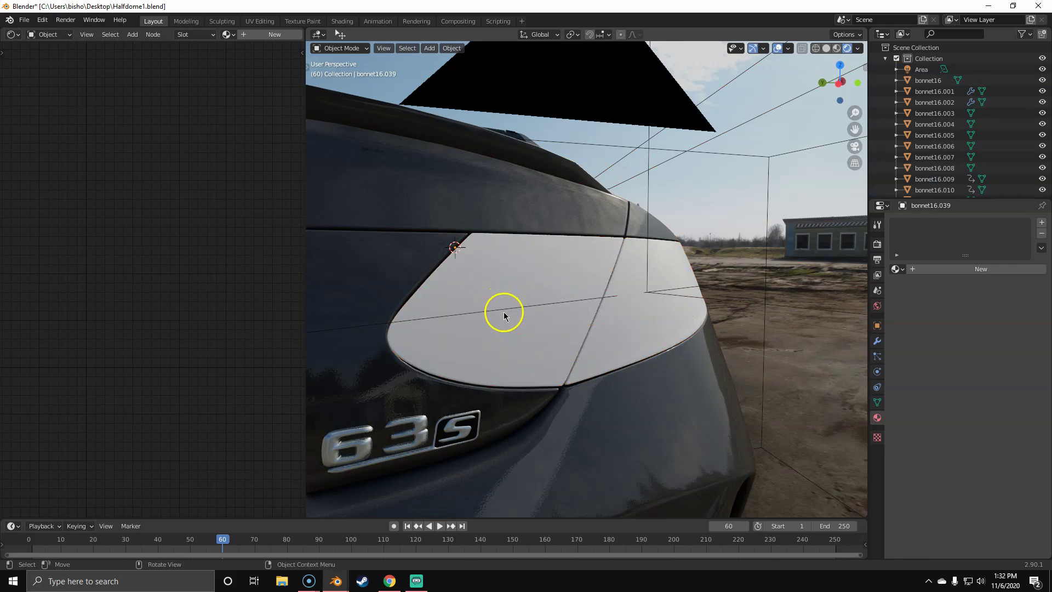
Create a new material on the taillight's outer glass cover and name it SBBR_glass_clear.
middle_drag(513, 320, 499, 291)
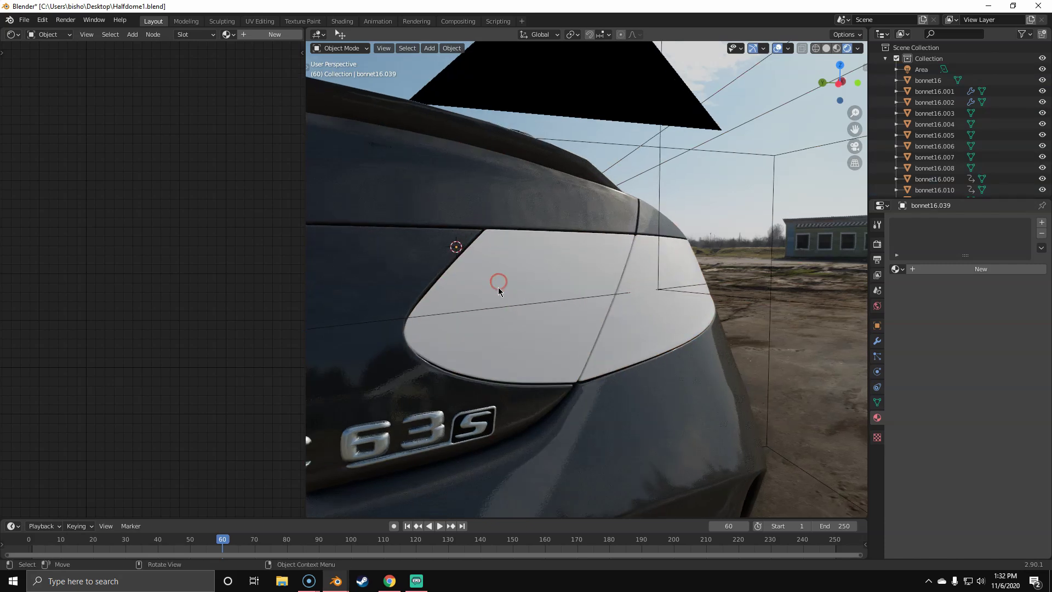
middle_drag(584, 272, 516, 258)
click(513, 252)
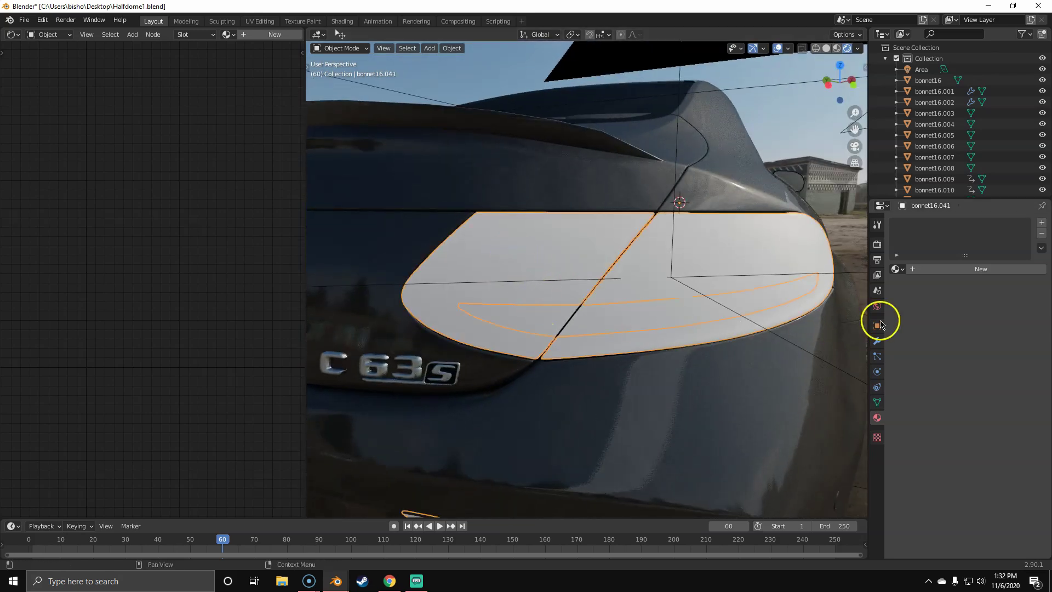
click(955, 270)
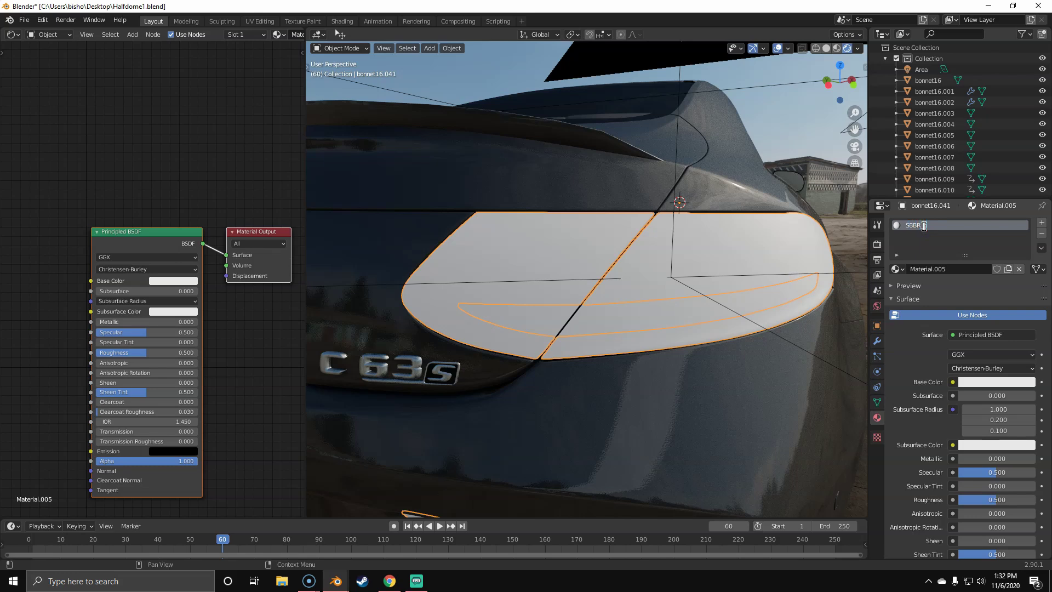
text(ar)
key(Return)
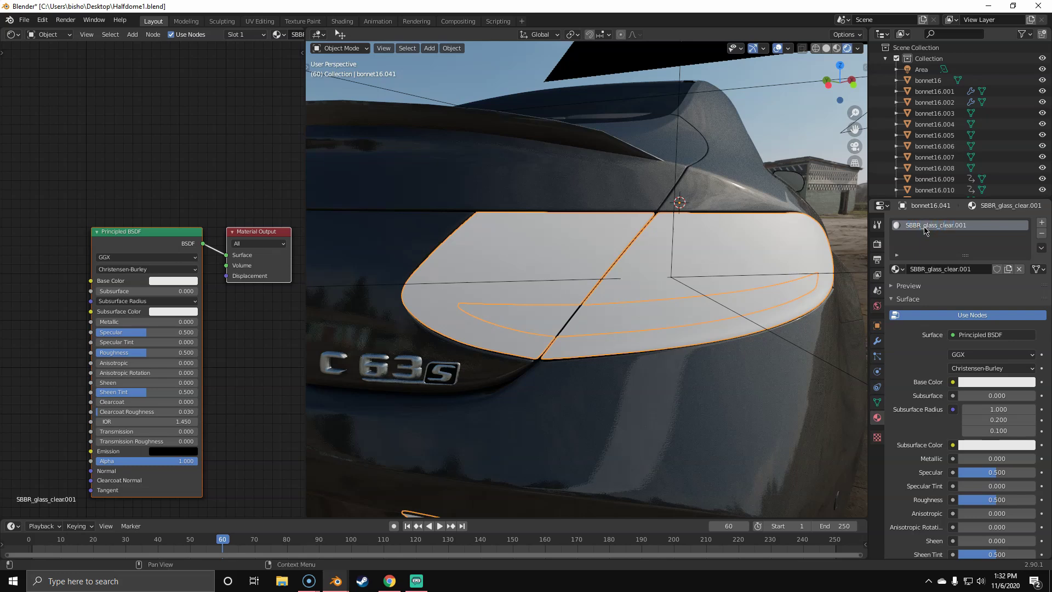
Replace the Principled BSDF with a Transparent BSDF connected to the Material Output's Surface.
click(125, 241)
key(x)
key(shift+a)
click(123, 239)
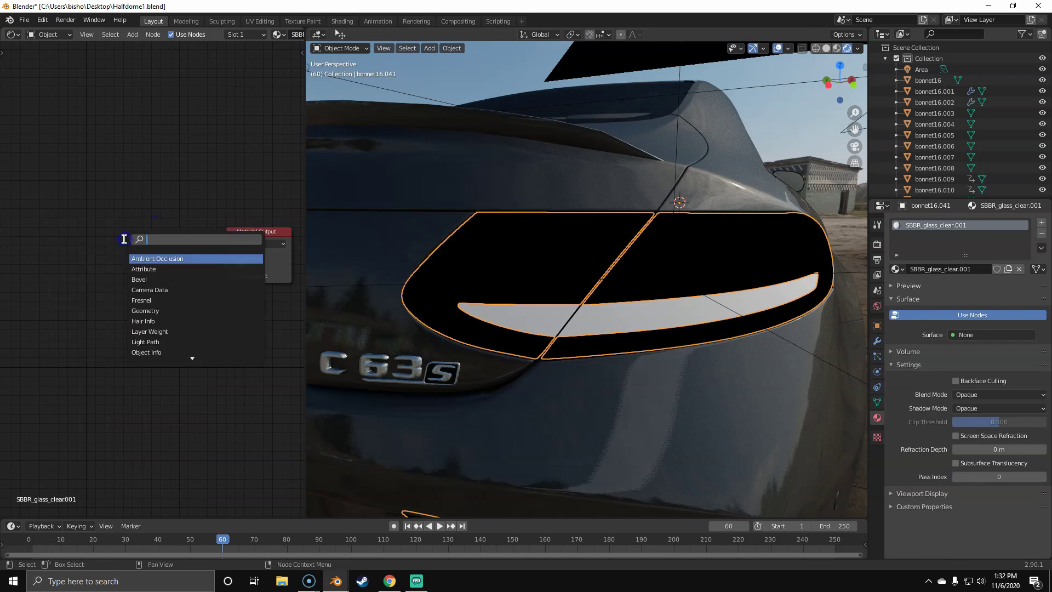
text(tra)
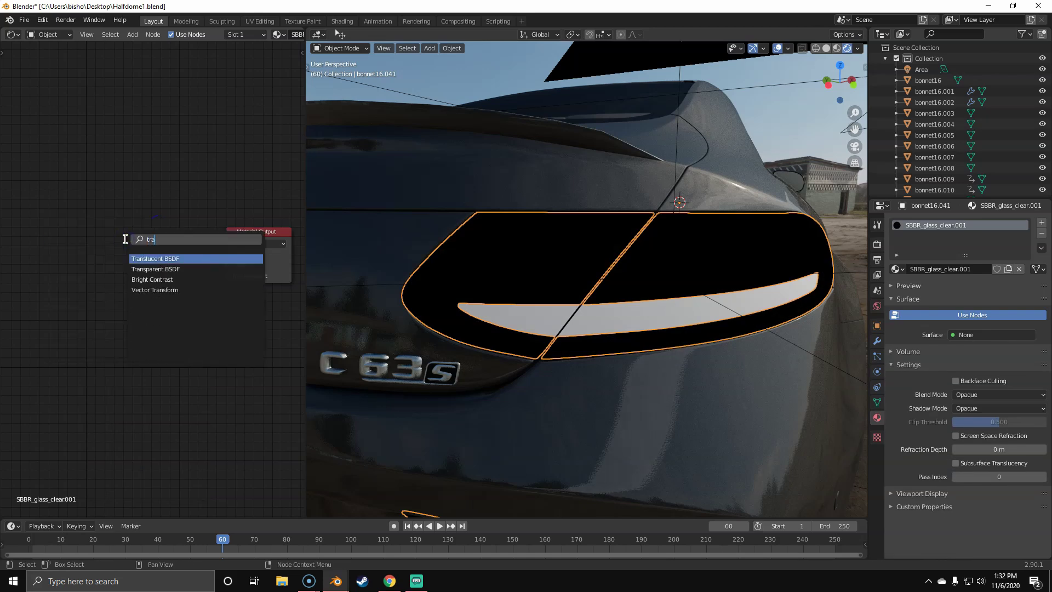
key(Down)
key(Return)
click(74, 245)
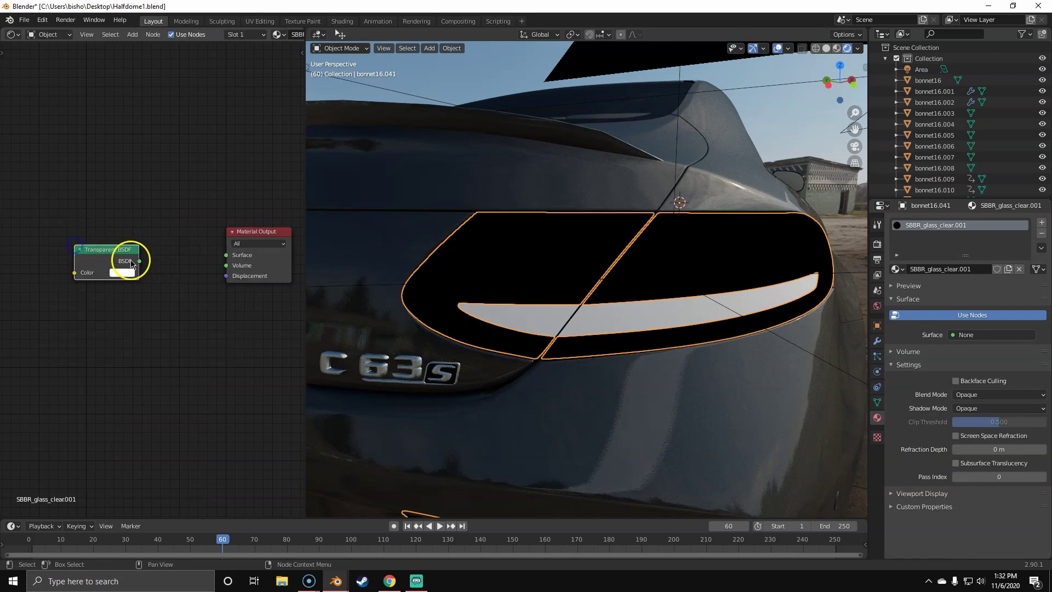
drag(147, 265, 225, 255)
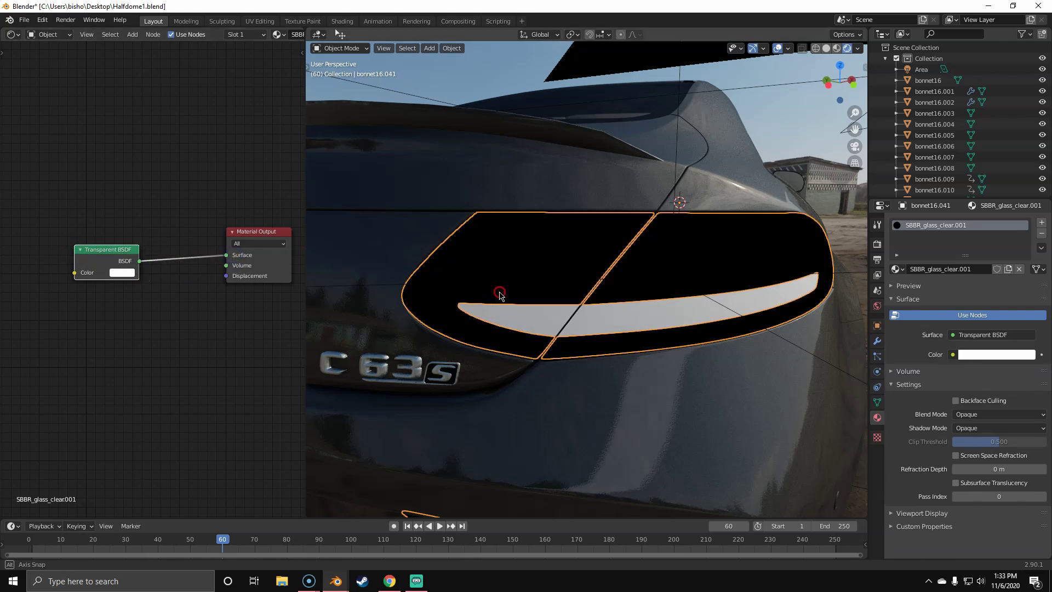
Set the glass material's blend mode to Alpha Blend.
middle_drag(501, 291, 541, 287)
click(964, 415)
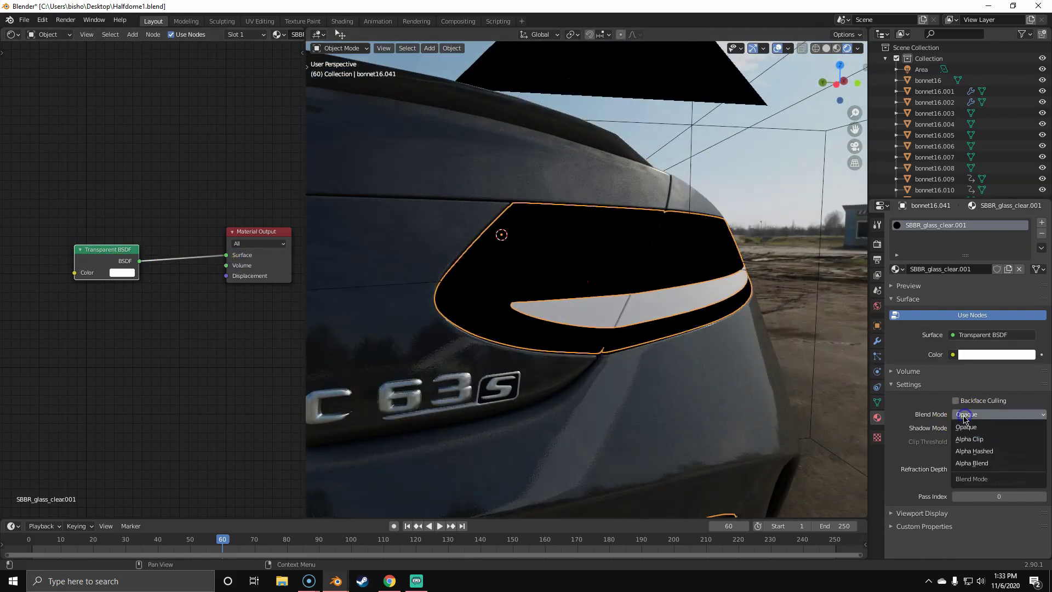
click(972, 462)
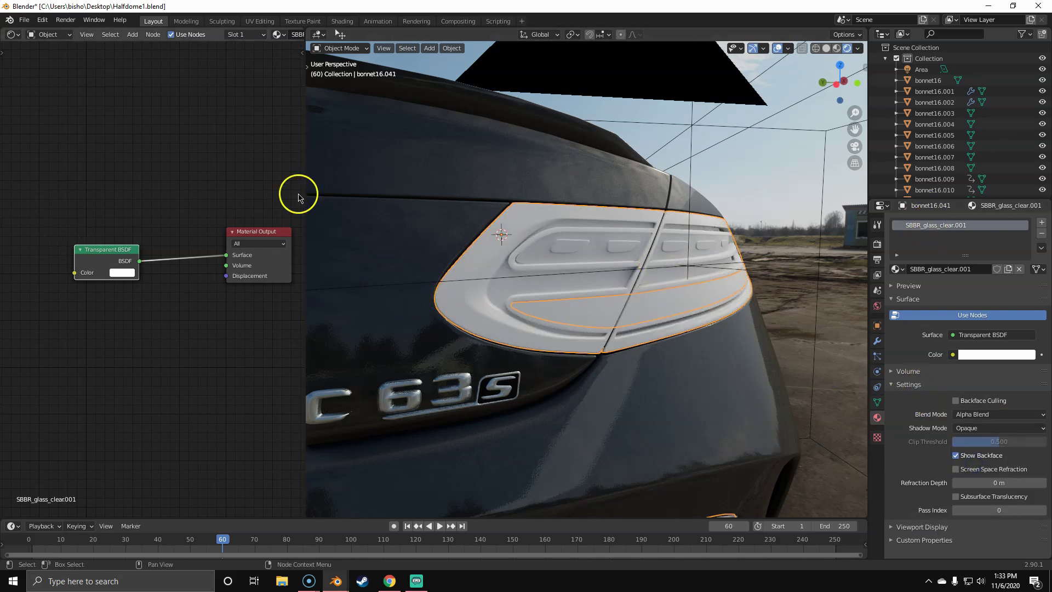
Insert a Mix Shader between the Transparent BSDF and the Material Output's Surface.
key(shift+a)
click(167, 187)
text(mi)
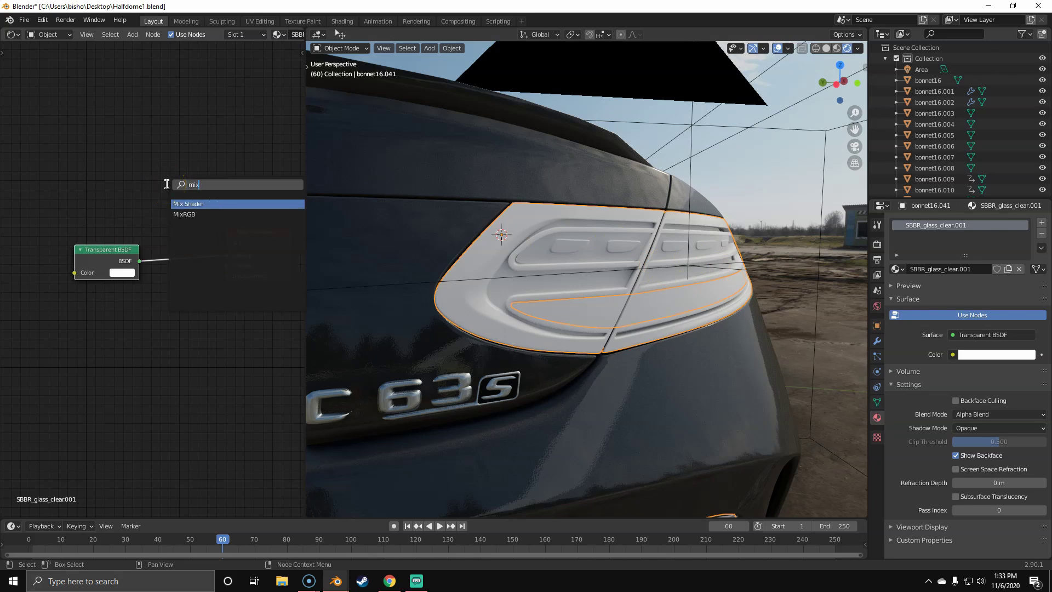
text(x)
key(Return)
click(164, 225)
Add a Glossy BSDF with roughness 0.000 and connect it to the Mix Shader's second shader input.
key(shift+a)
click(118, 320)
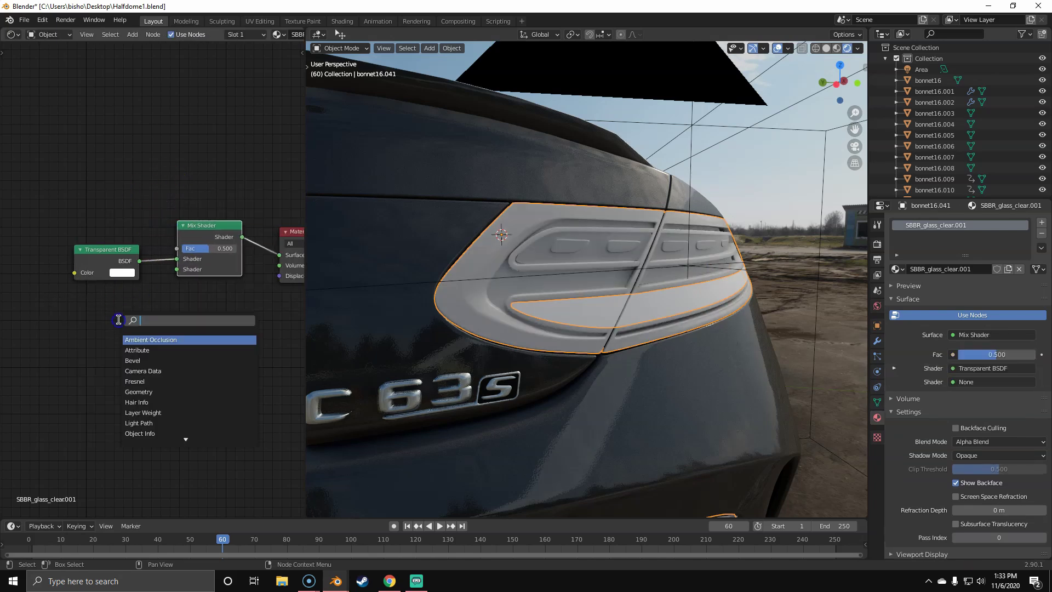
text(glo)
key(Return)
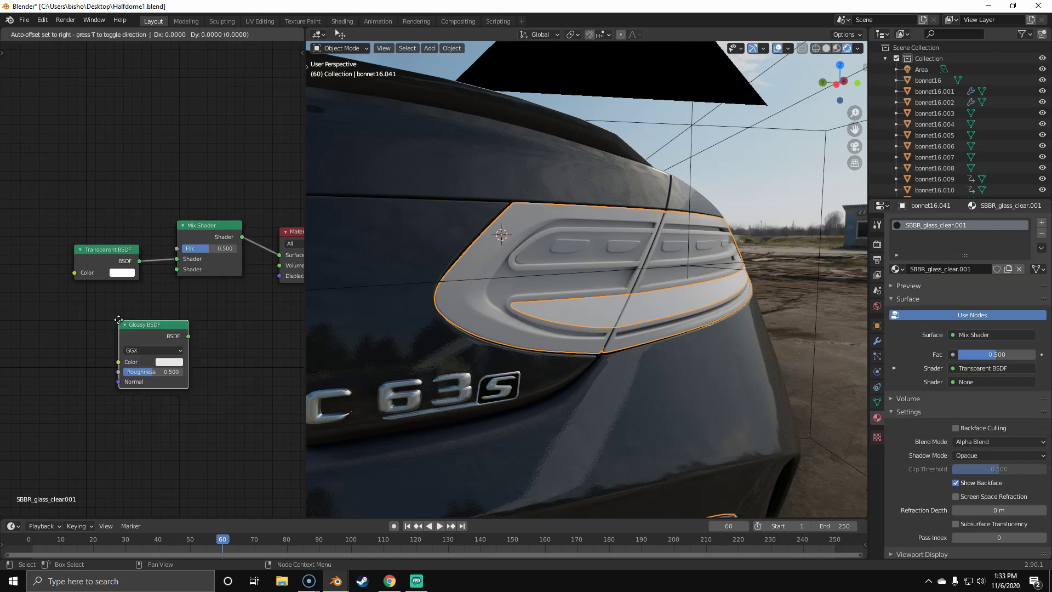
click(71, 287)
drag(103, 336, 74, 336)
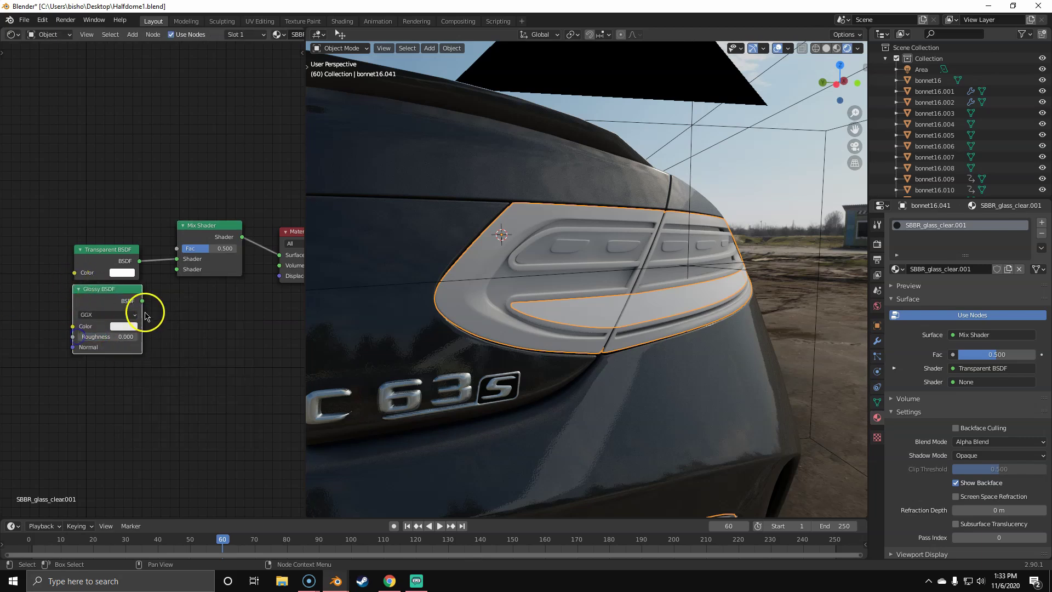
drag(142, 301, 176, 269)
Add a Layer Weight node to the glass material's node tree.
key(shift+a)
click(96, 199)
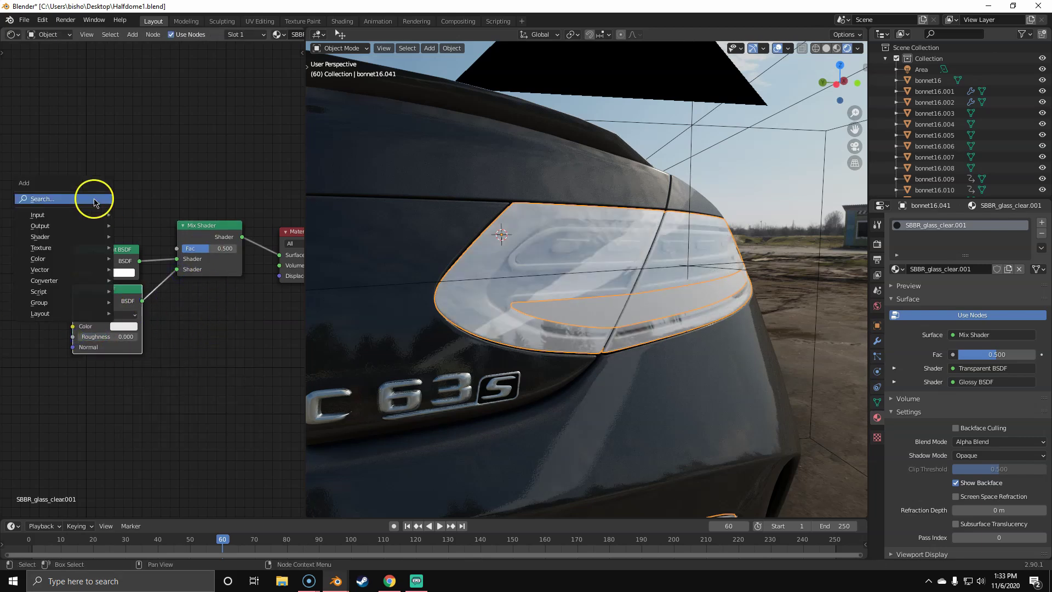
text(lay)
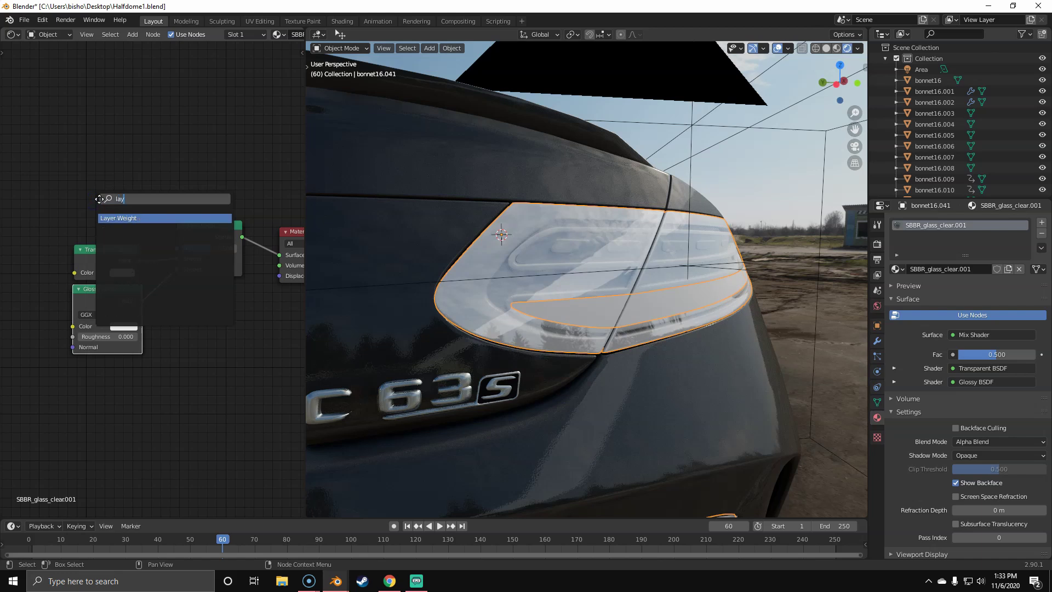
key(Return)
click(270, 172)
Add a ColorRamp fed by the Layer Weight's Facing output and connect its Color to the Mix Shader's Fac.
middle_drag(121, 170, 168, 183)
key(shift+a)
click(169, 183)
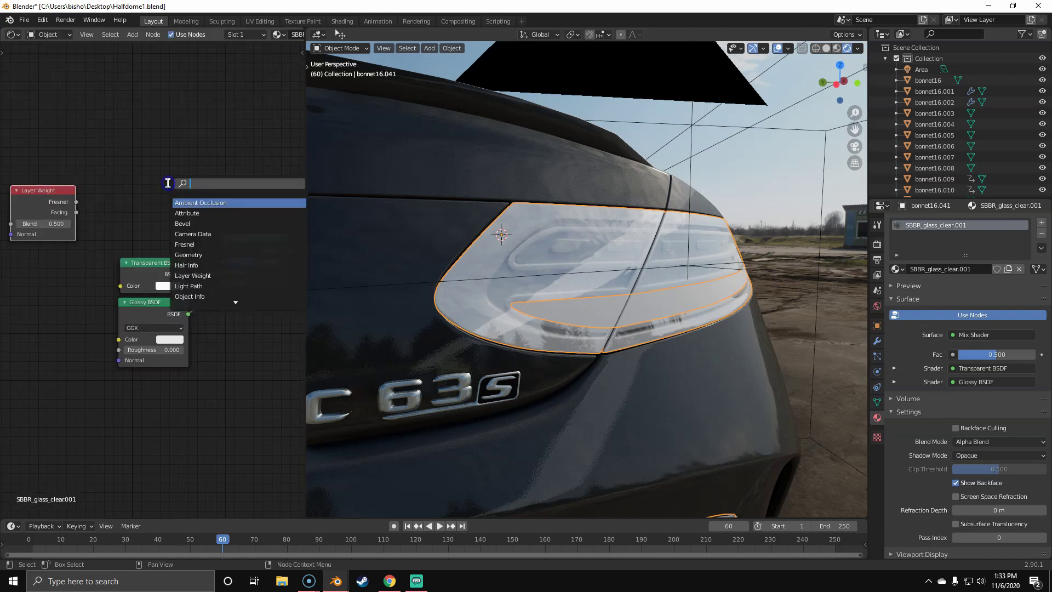
text(col)
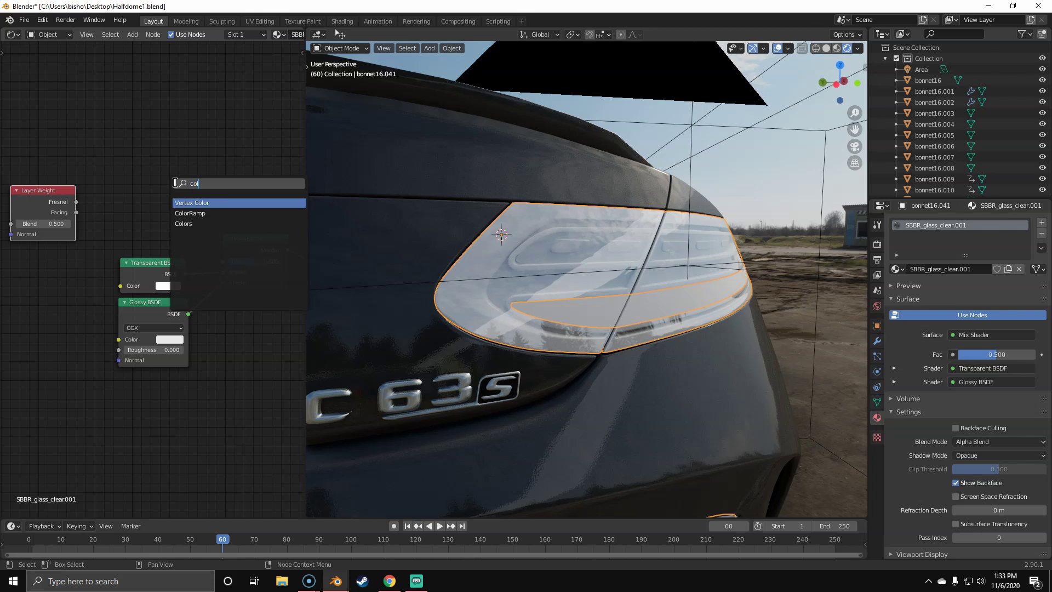
click(190, 213)
click(88, 135)
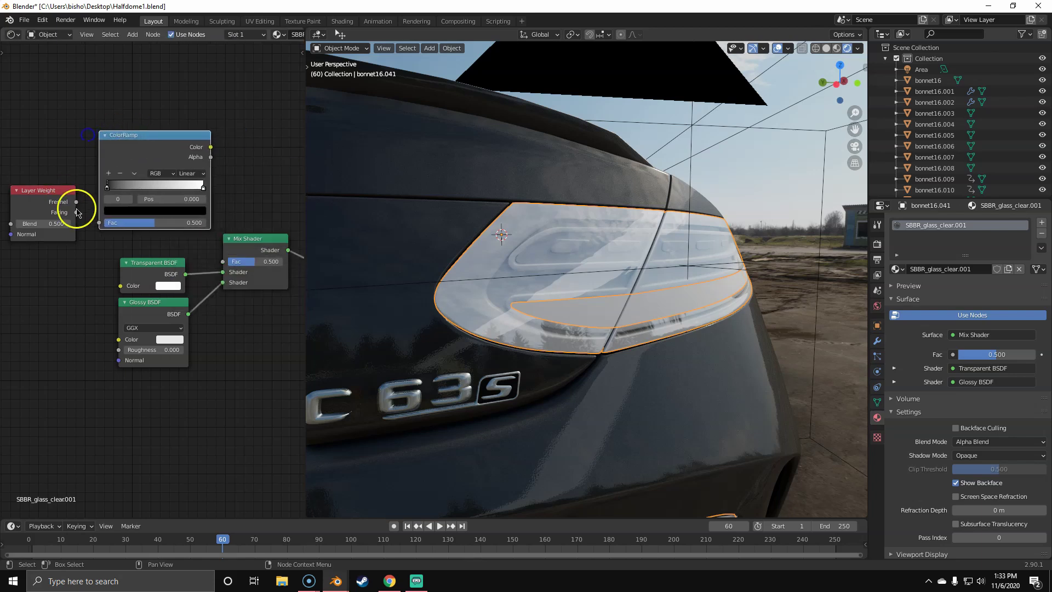
drag(80, 212, 0, 206)
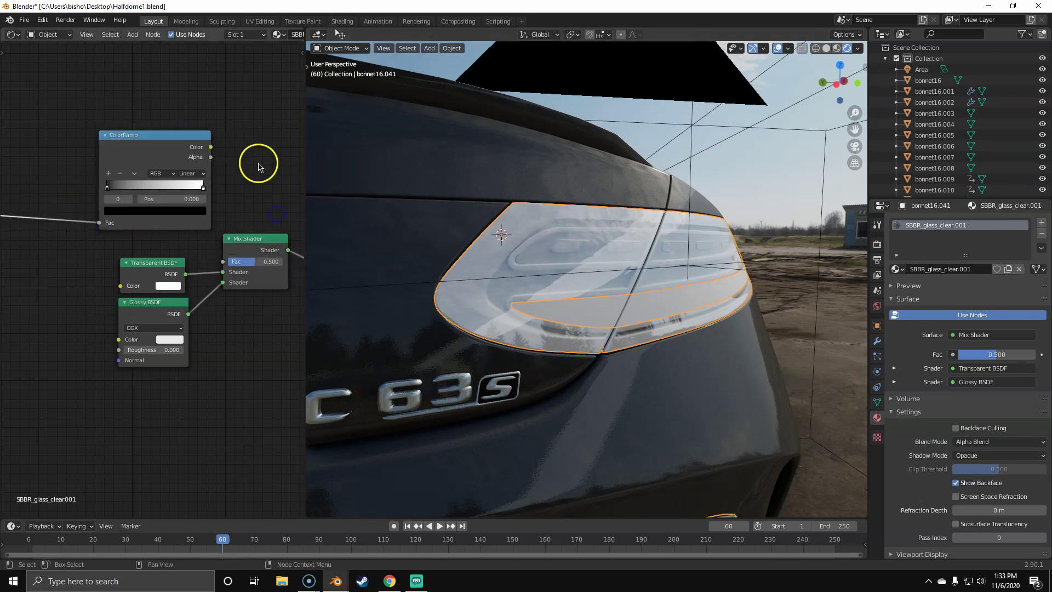
drag(156, 151, 223, 262)
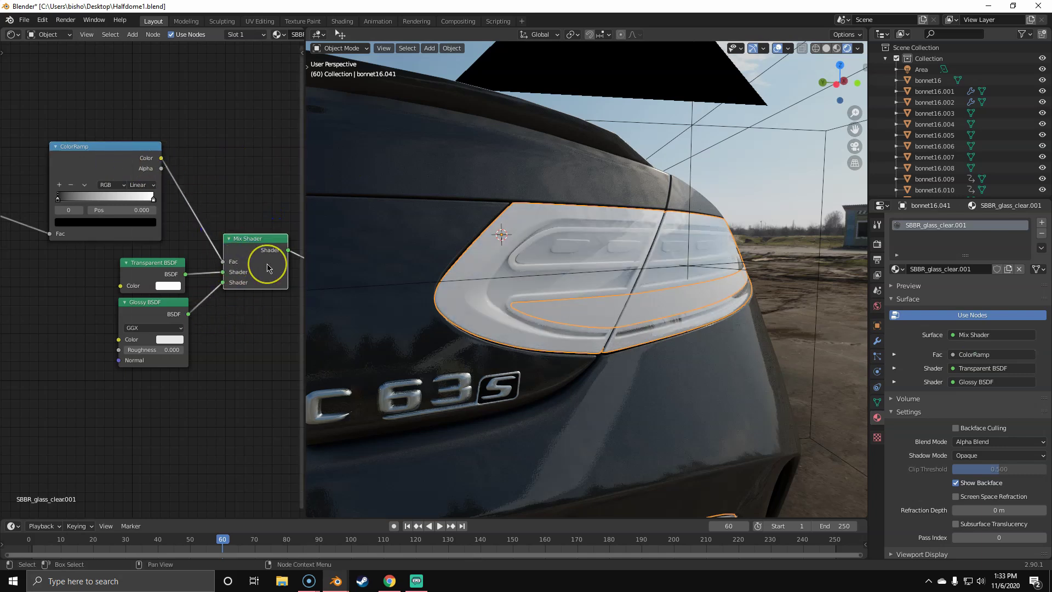
Try moving the Transparent BSDF link to the Mix Shader's second shader input and compare the taillight cover's appearance.
mouse_move(512, 265)
middle_down()
mouse_move(490, 270)
mouse_move(505, 281)
middle_up()
drag(223, 271, 223, 283)
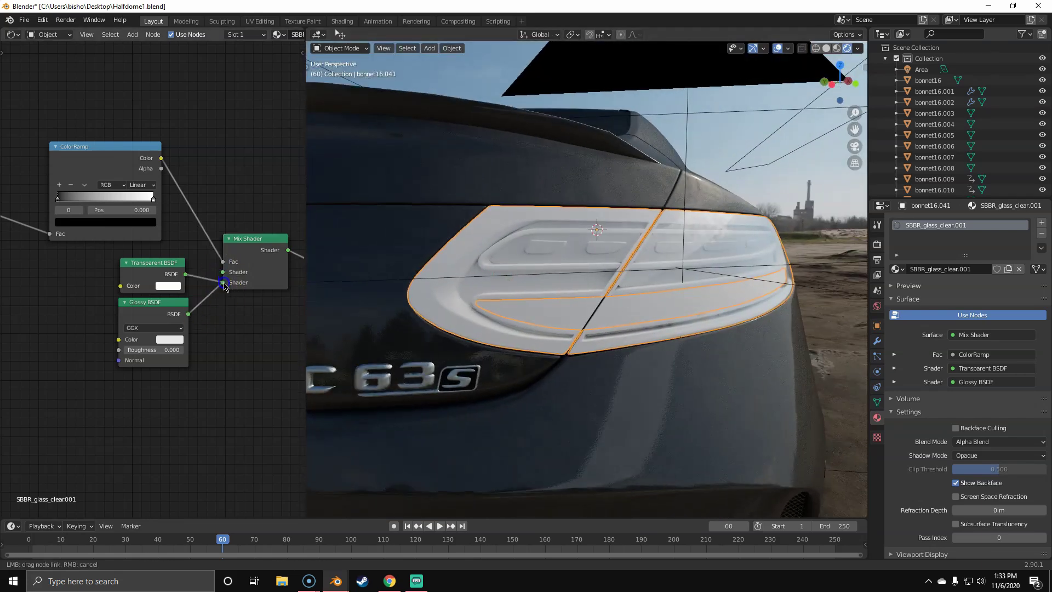
middle_drag(595, 334, 573, 329)
drag(224, 283, 223, 272)
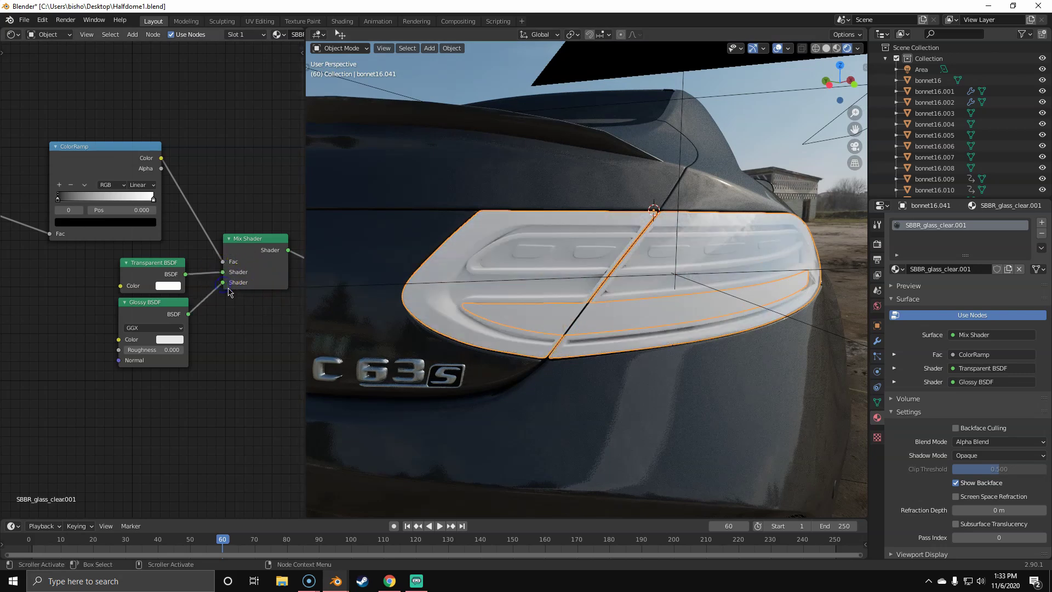
middle_drag(537, 307, 630, 315)
Try different colors on the ColorRamp's white and black stops.
click(154, 199)
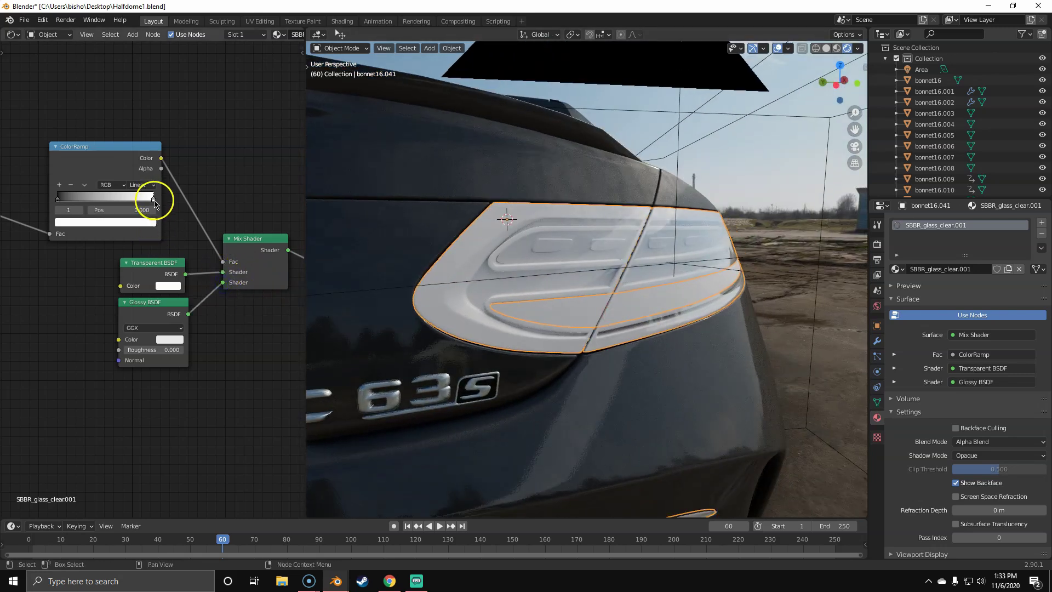
click(149, 222)
drag(135, 148, 168, 39)
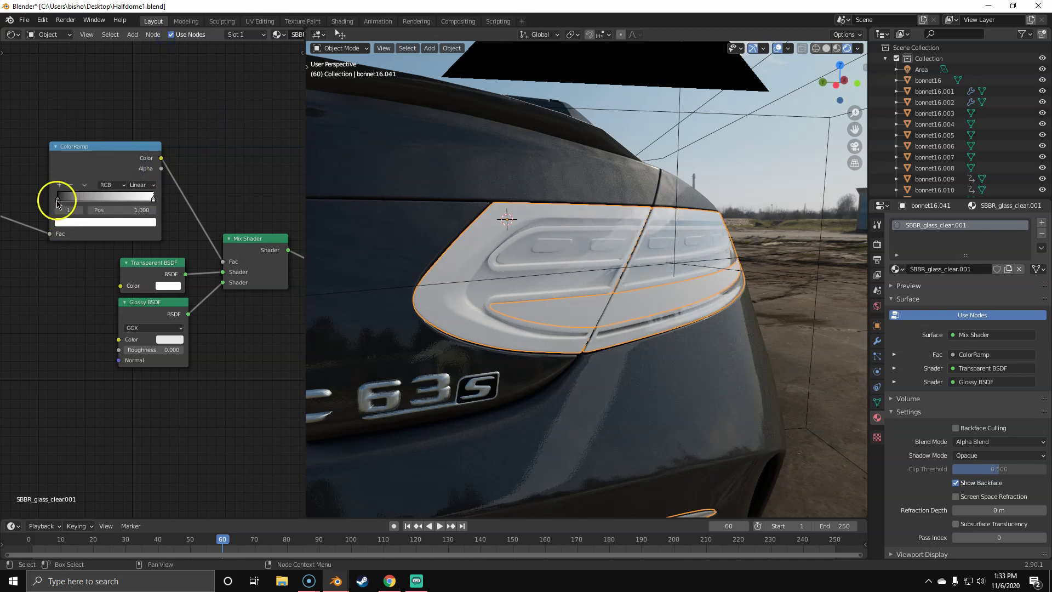
click(57, 200)
click(81, 223)
mouse_move(136, 157)
mouse_down()
mouse_move(135, 90)
mouse_move(136, 153)
mouse_move(151, 57)
mouse_move(145, 168)
mouse_up()
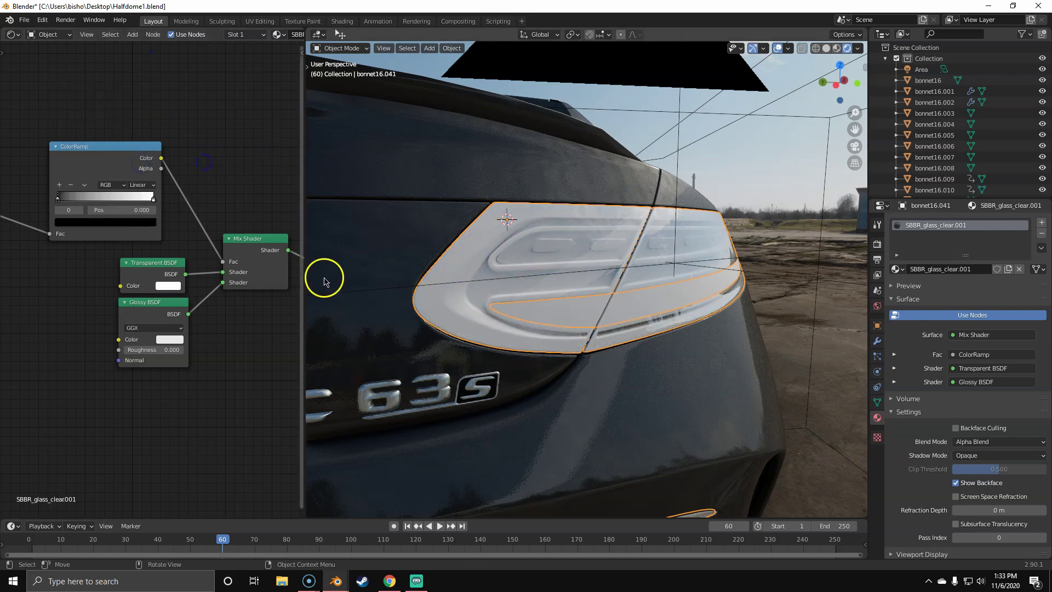
Color the glass material's Transparent BSDF red with hue 0.013, saturation 1.000 and value 1.000.
click(162, 286)
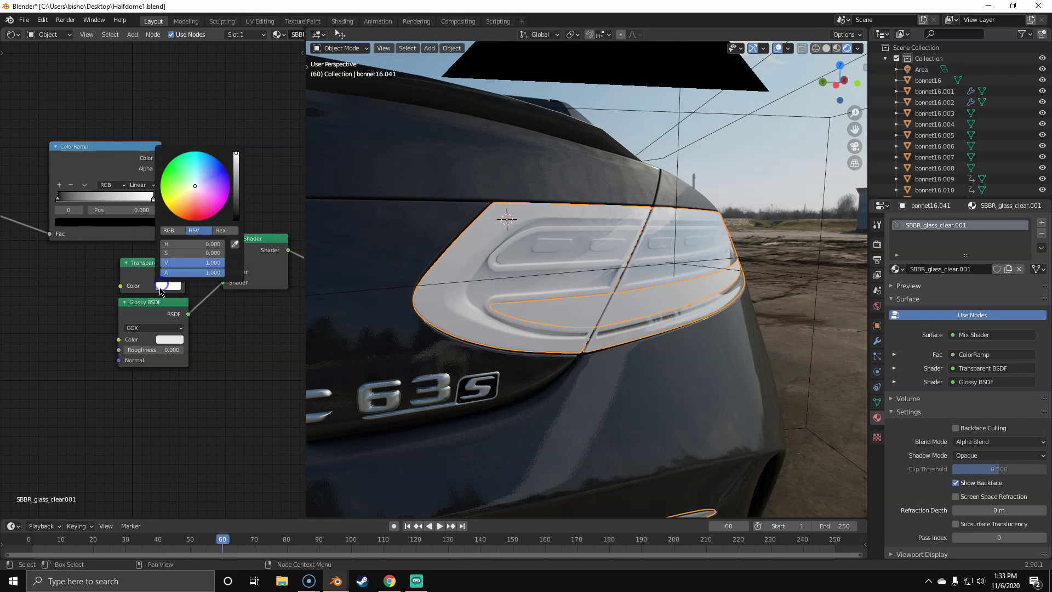
drag(199, 199, 188, 244)
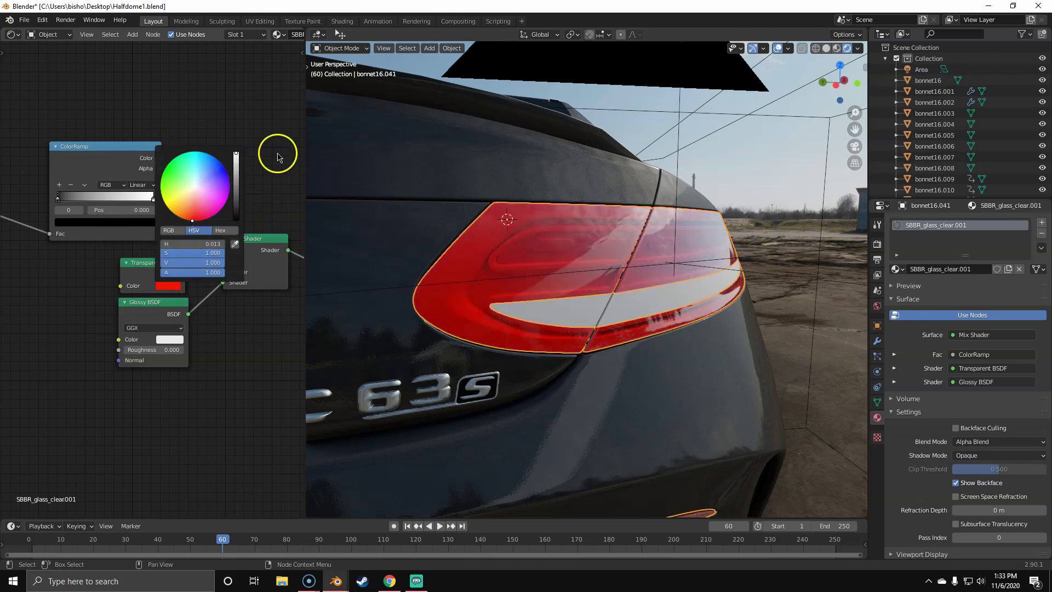
mouse_move(577, 229)
middle_down()
mouse_move(598, 229)
mouse_move(584, 245)
middle_up()
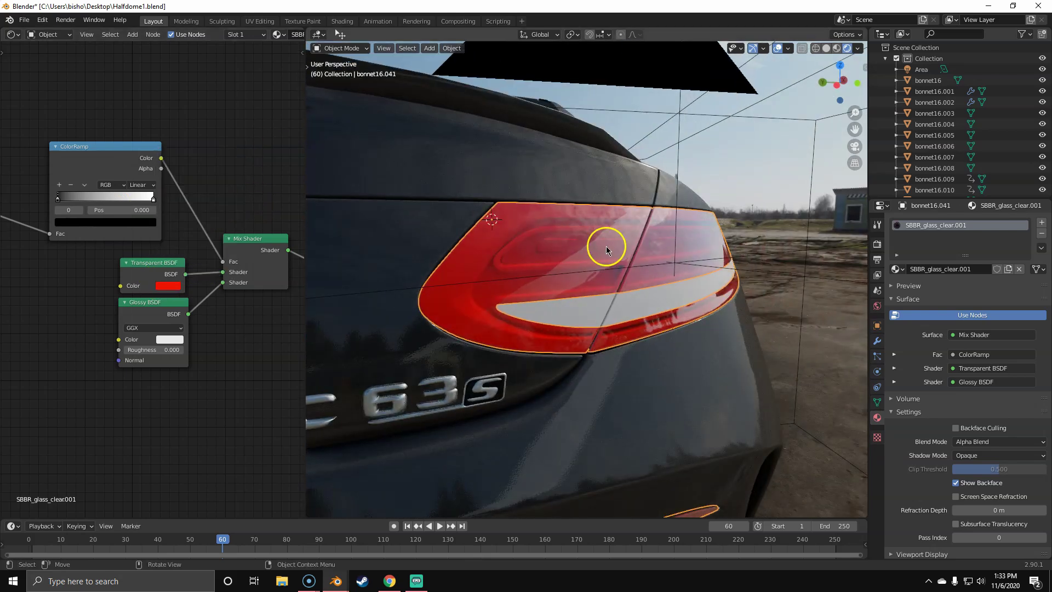
Hide the outer glass cover and give the taillight's inner housing a new material named SBBR_chrome.
scroll(585, 274, up, 2)
key(h)
click(451, 287)
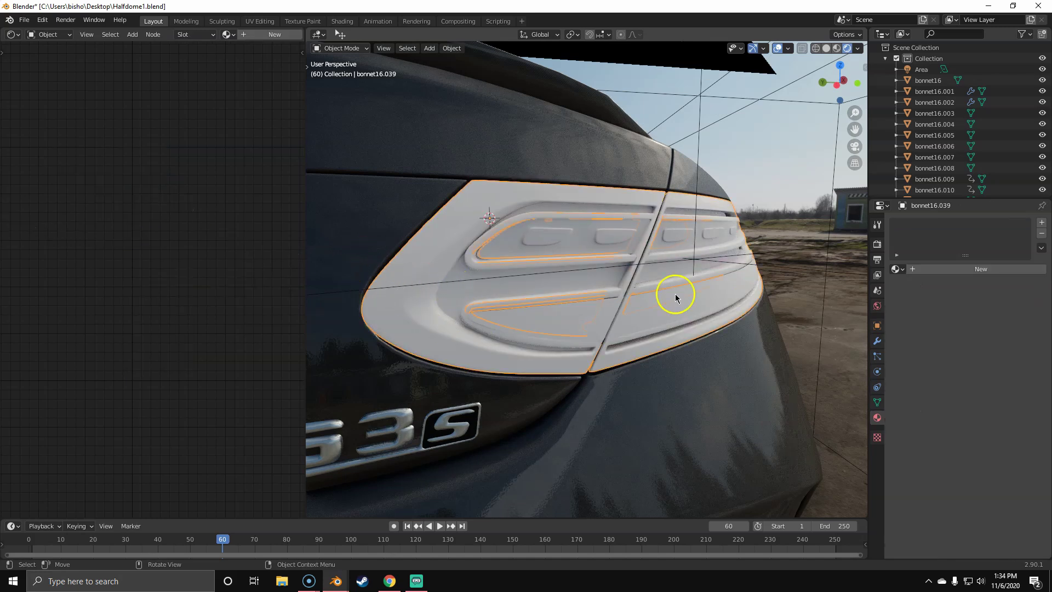
click(920, 269)
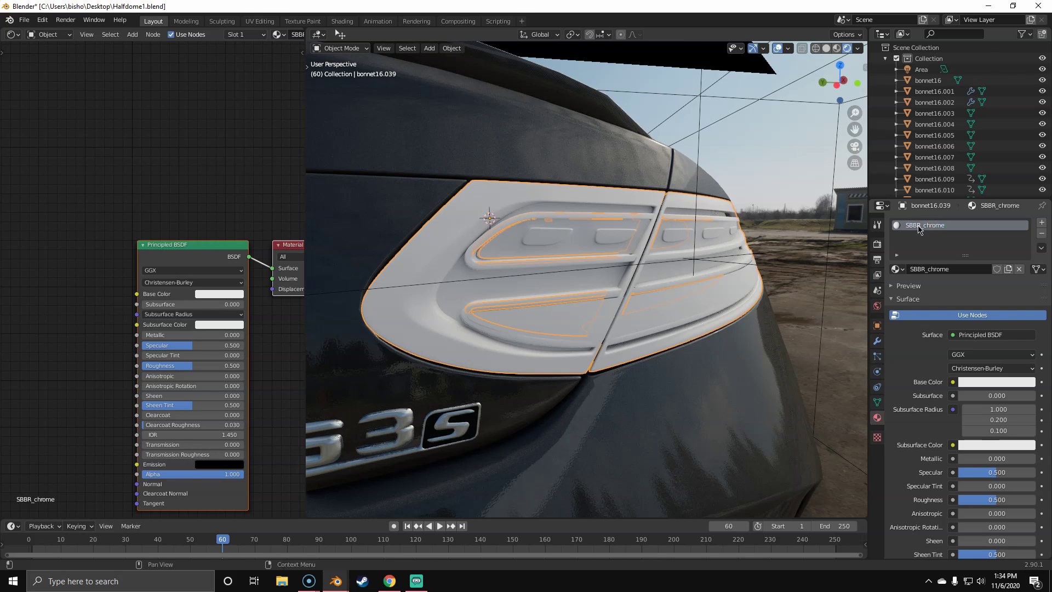
Delete the Principled BSDF from the SBBR_chrome material.
click(148, 257)
key(Delete)
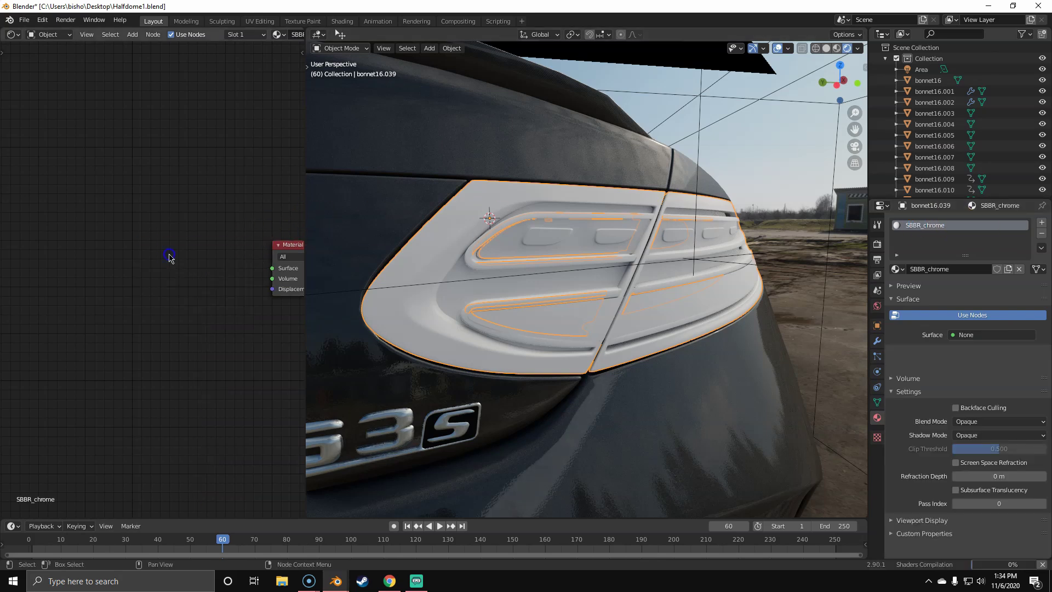
key(shift+a)
key(g)
key(c)
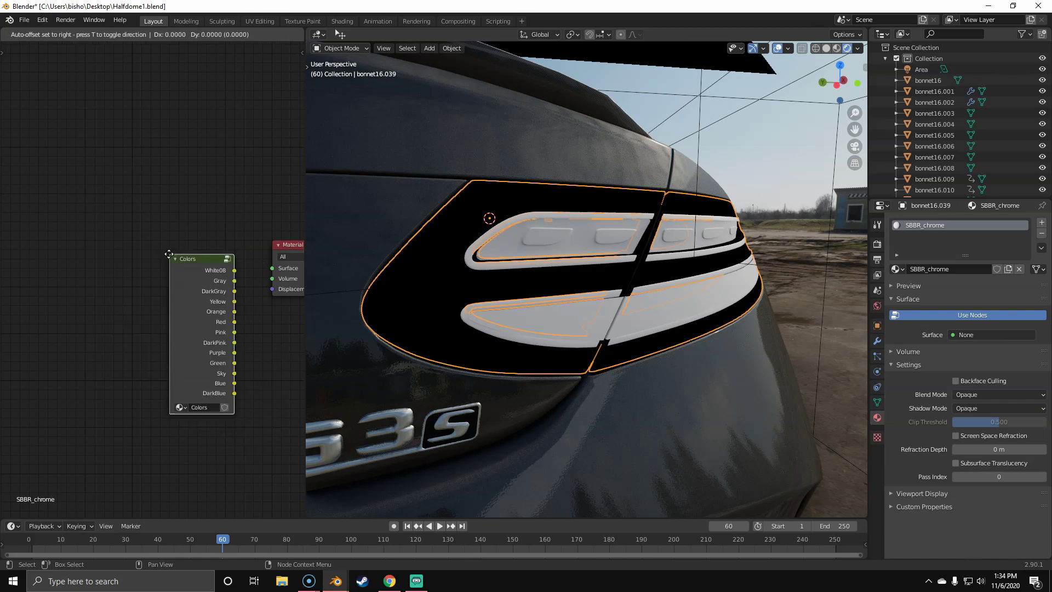
right_click(168, 254)
Add a Glossy BSDF with roughness 0.048 to the chrome material and connect it to the Material Output's Surface.
key(shift+a)
click(120, 147)
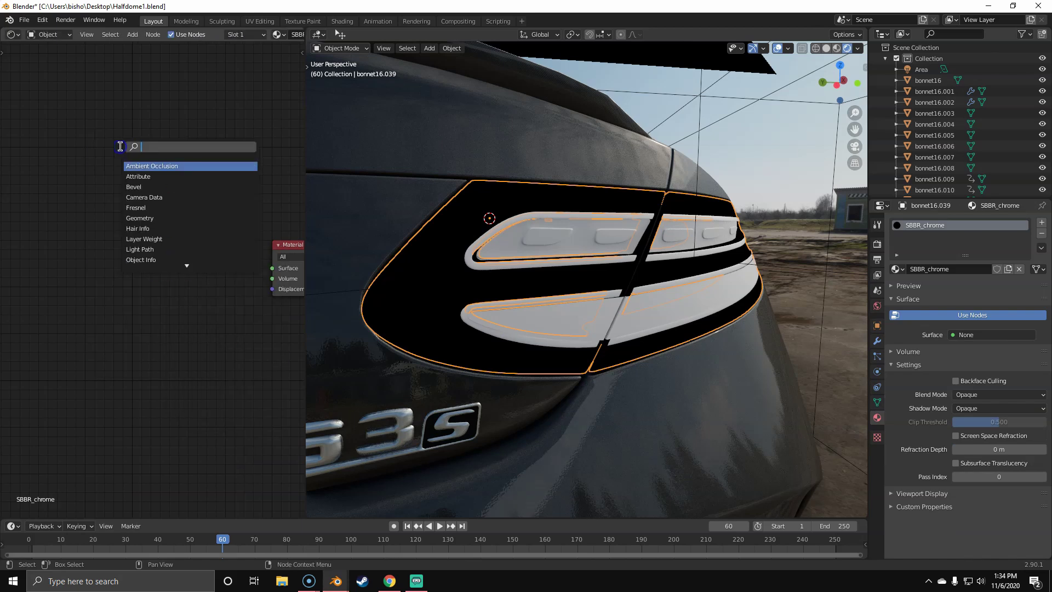
text(glo)
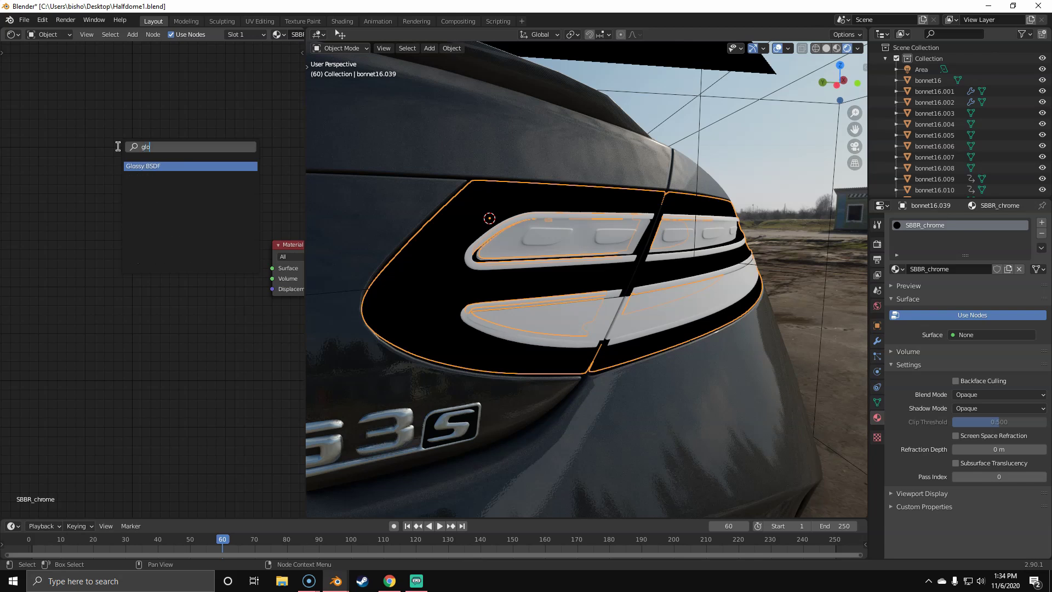
click(140, 166)
click(170, 277)
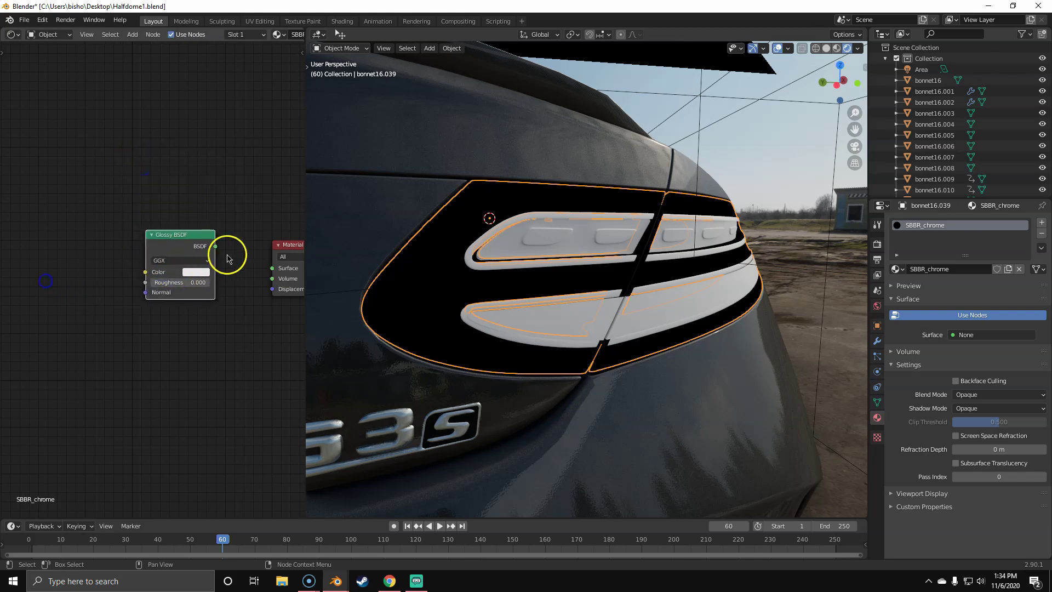
drag(253, 268, 272, 268)
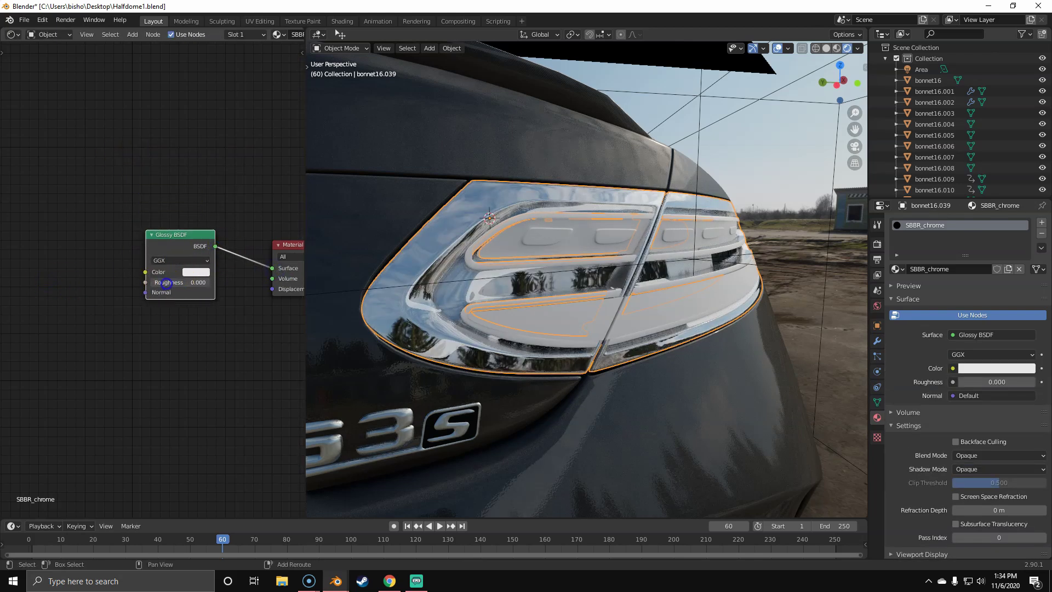
drag(169, 282, 227, 279)
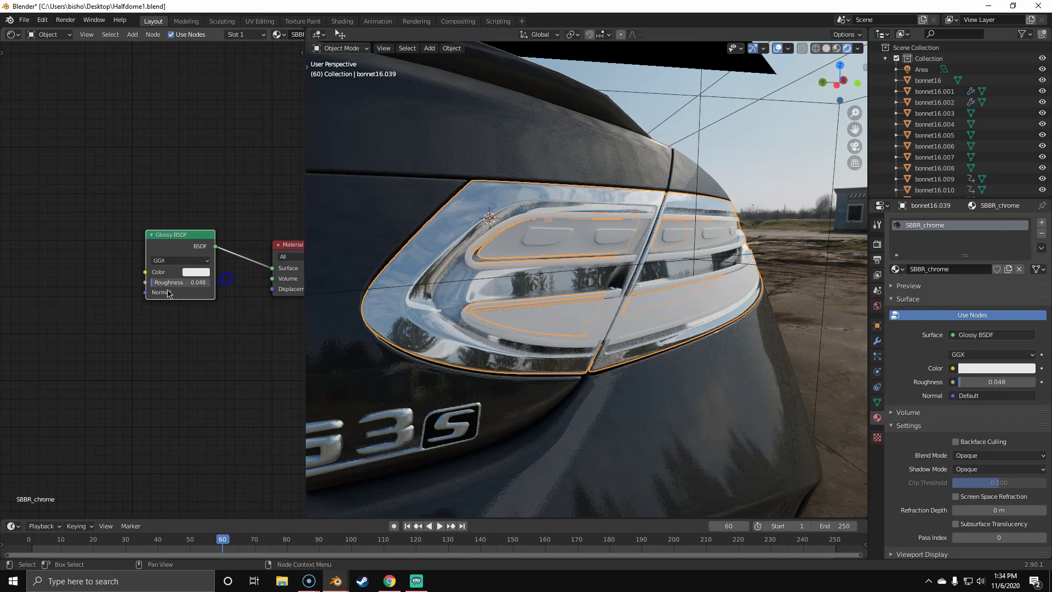
click(242, 298)
Unhide the taillight's outer glass cover and clear the selection.
click(515, 305)
key(alt+h)
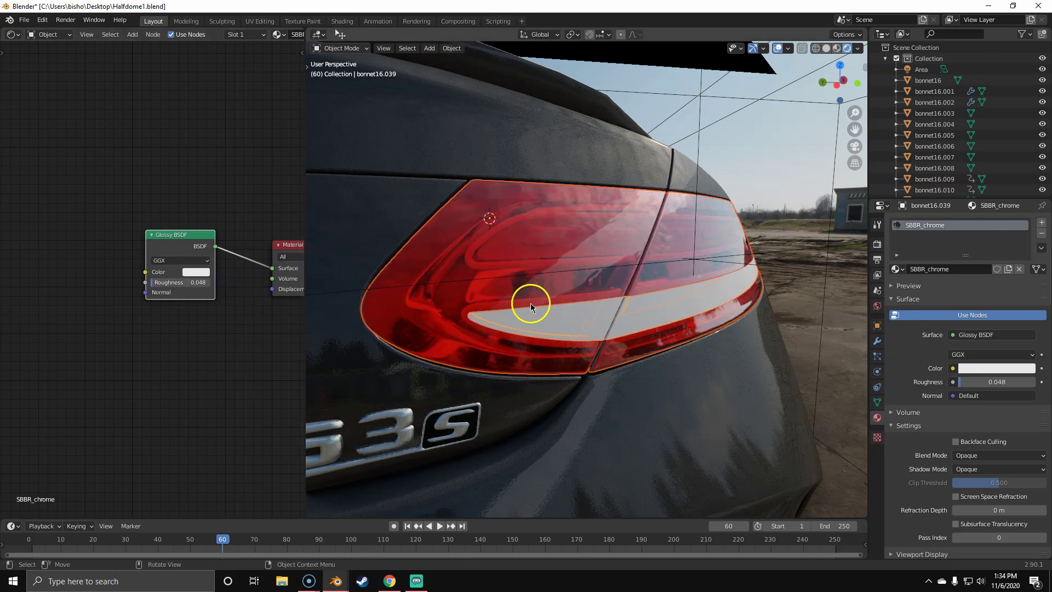
key(a)
key(a)
Select the outer glass cover and darken the red of its Transparent BSDF.
middle_drag(541, 296, 499, 293)
middle_drag(479, 361, 560, 306)
click(560, 305)
click(463, 295)
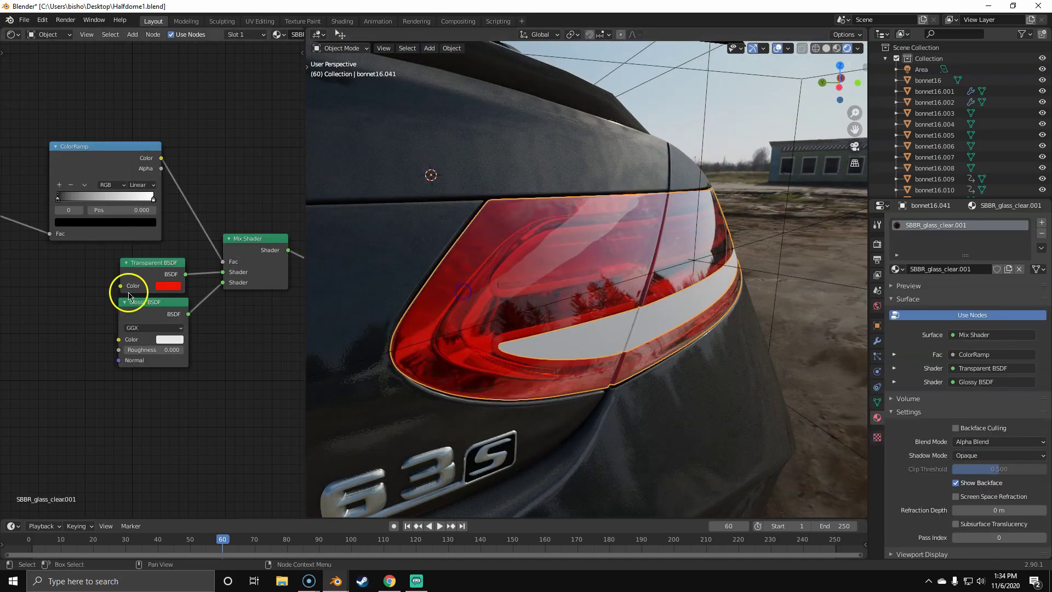
click(175, 285)
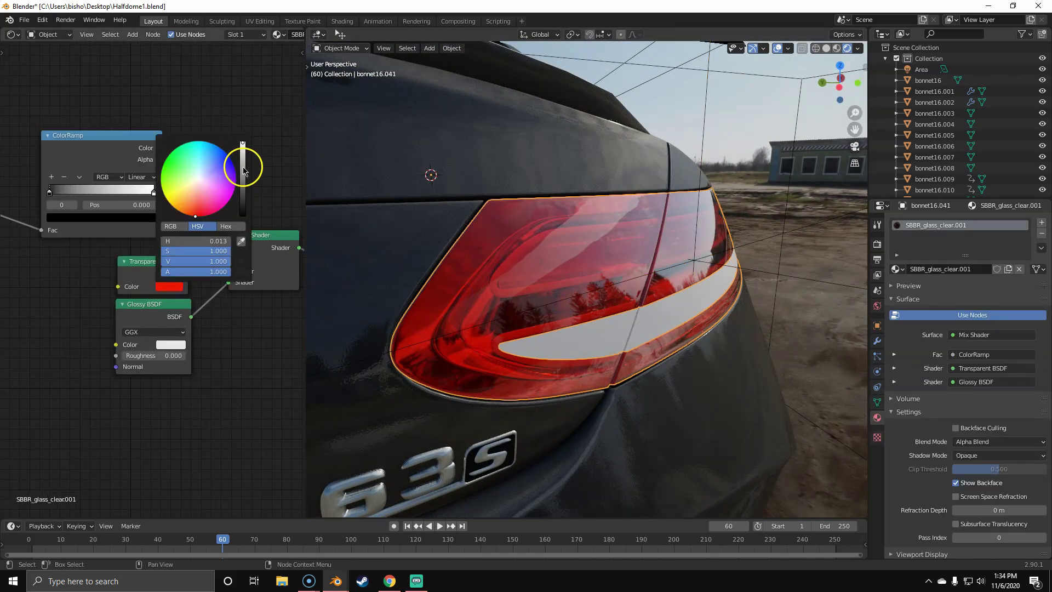
drag(244, 171, 244, 180)
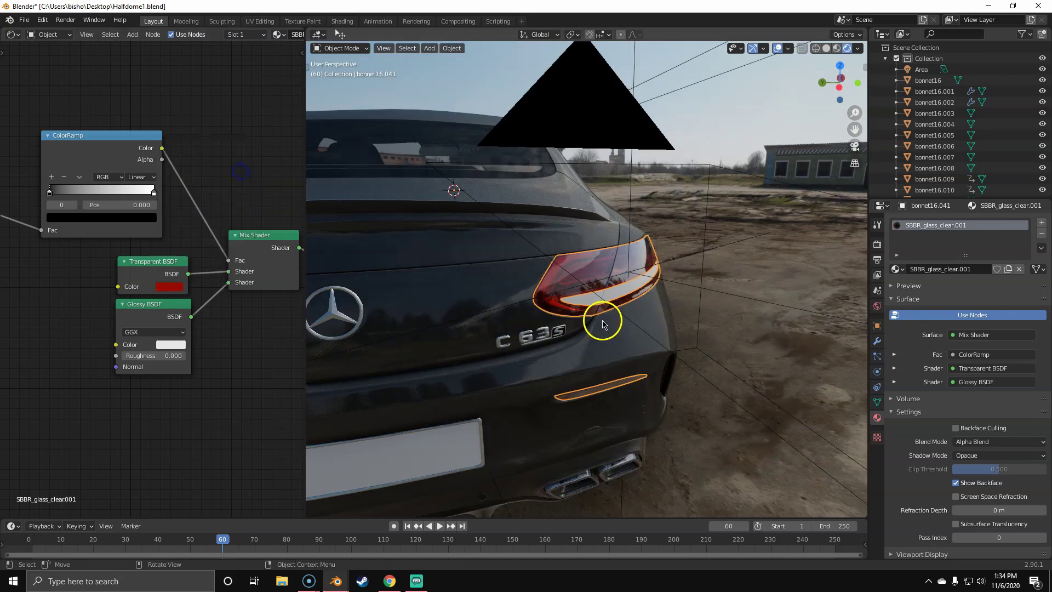
Examine the taillight's separate parts by selecting the upper light strip, the lower insert and the outer glass cover.
middle_drag(602, 320, 540, 318)
scroll(518, 309, up, 4)
click(484, 266)
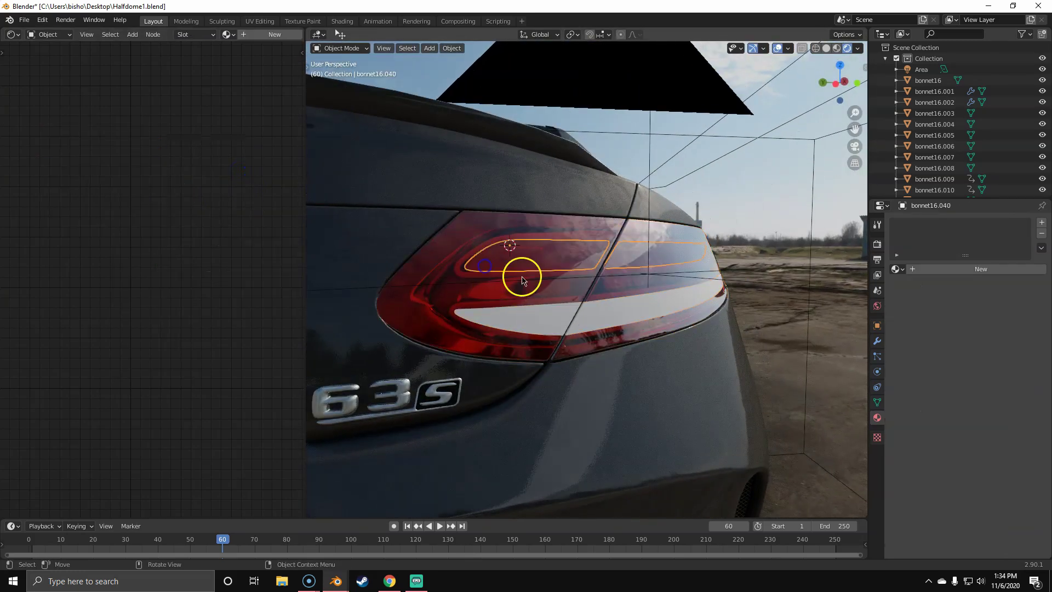
click(476, 295)
click(522, 319)
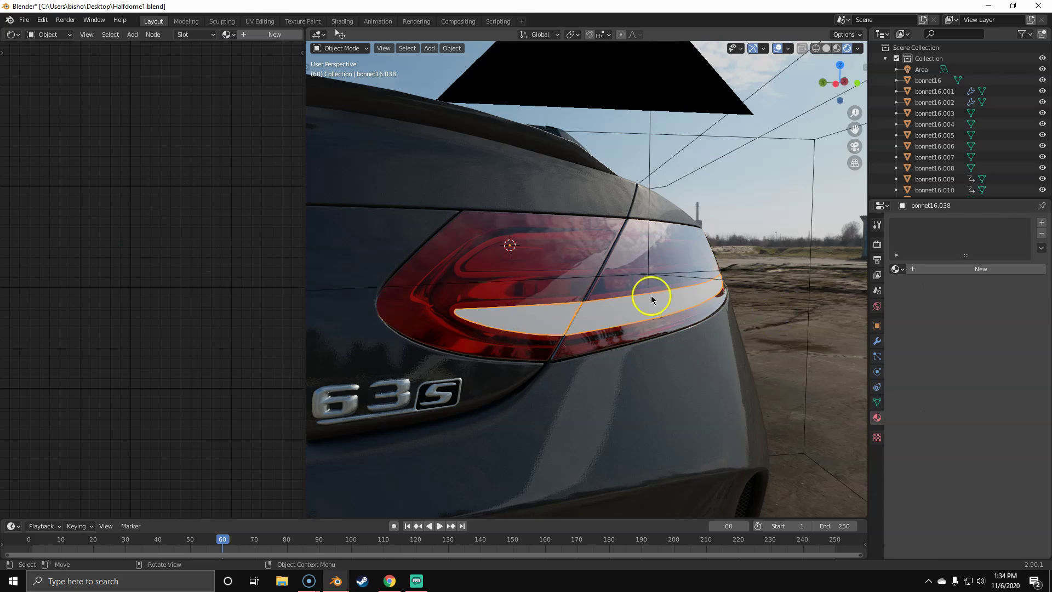
click(494, 292)
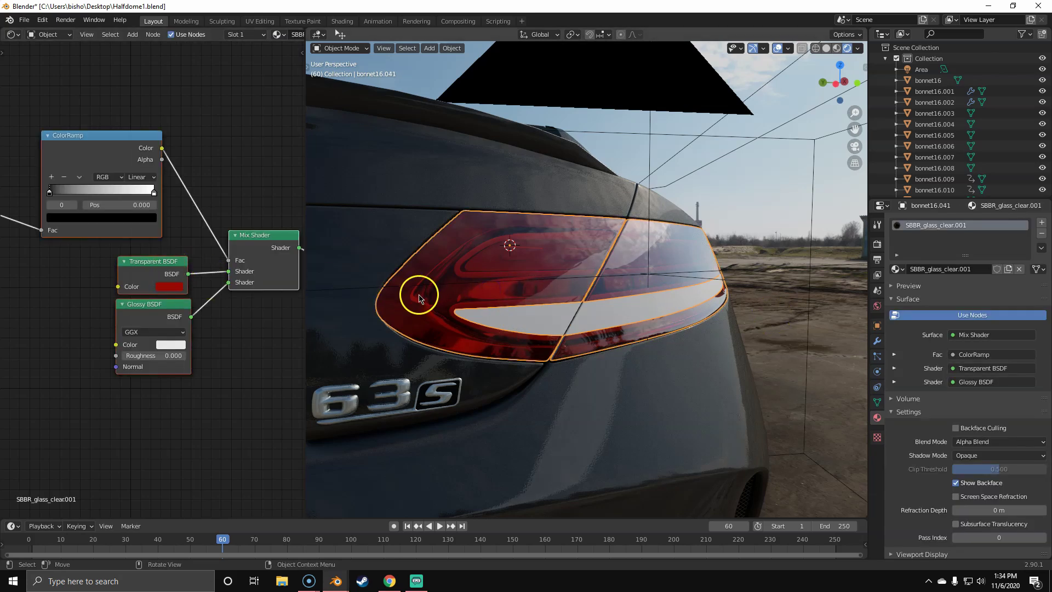
Select the taillight's lower white insert and give it a new material named SBBR_glass_clear.
click(520, 318)
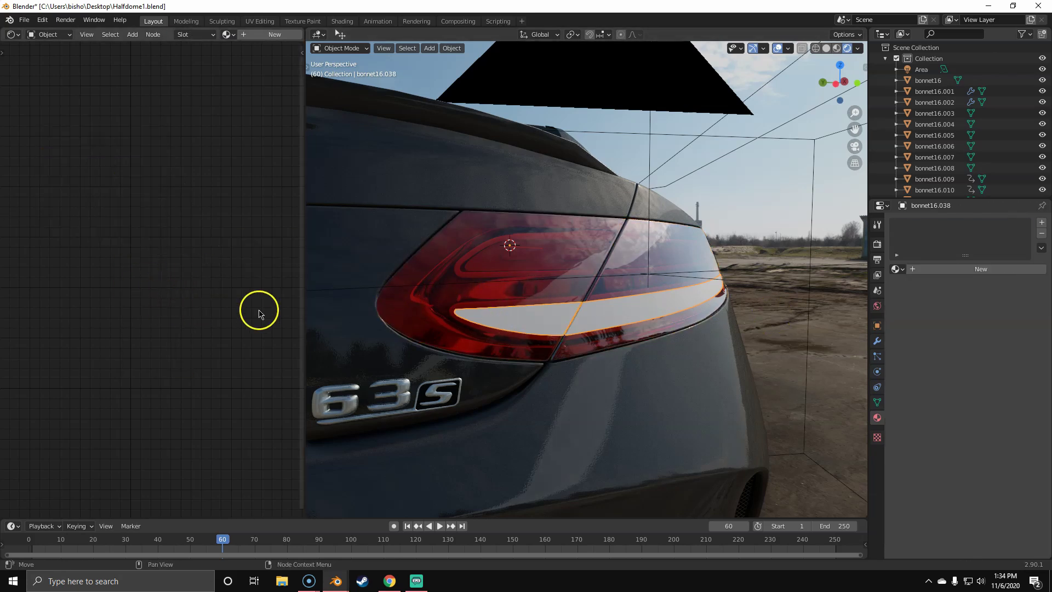
click(548, 287)
click(544, 319)
click(992, 267)
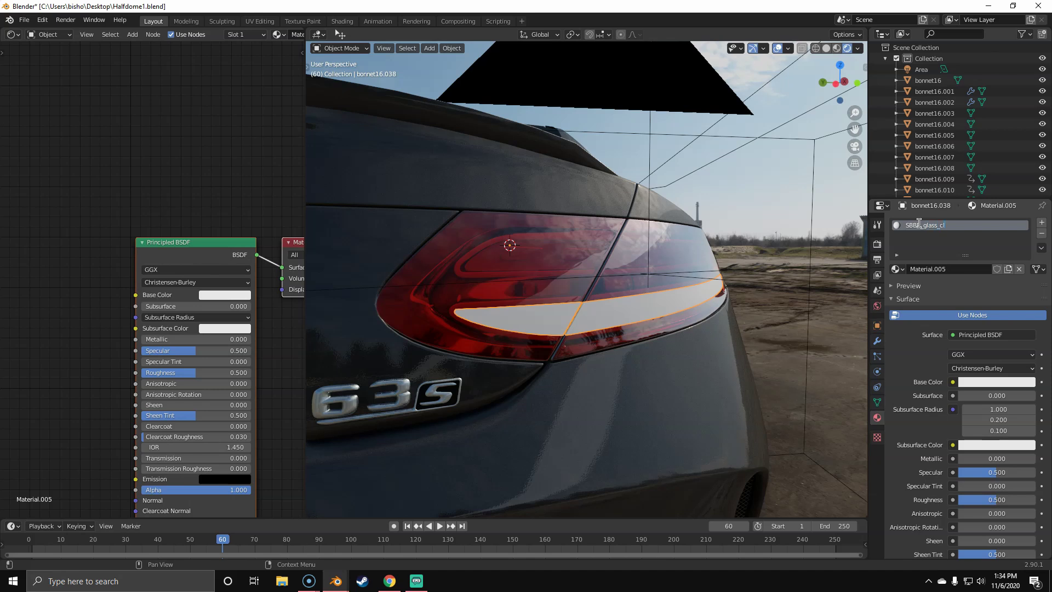
text(ear)
key(Return)
Replace the Principled BSDF with the copied glass nodes, remove the extra Material Output and keep the Mix Shader feeding the remaining output.
click(183, 247)
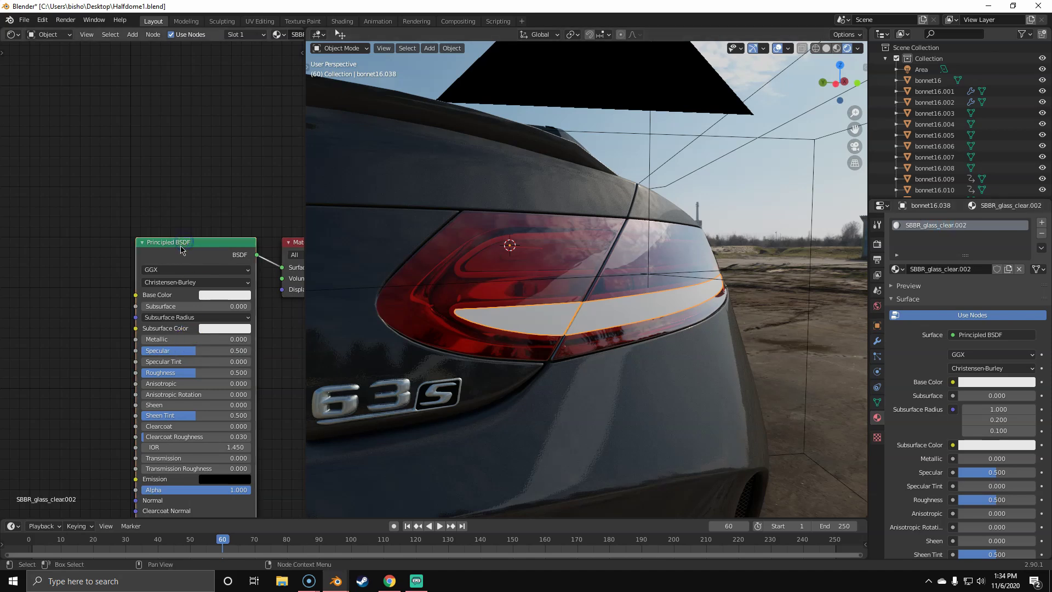
key(x)
key(ctrl+v)
scroll(236, 279, down, 4)
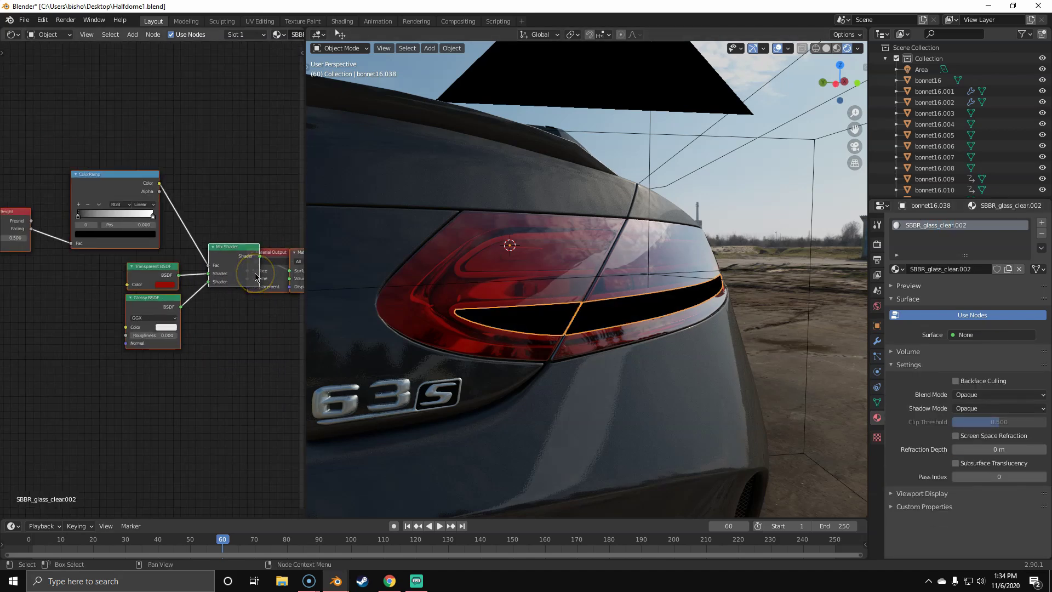
key(x)
scroll(180, 318, down, 4)
scroll(181, 312, up, 4)
Change the insert's Transparent BSDF color from red to pure white, with saturation 0 and full brightness.
click(164, 285)
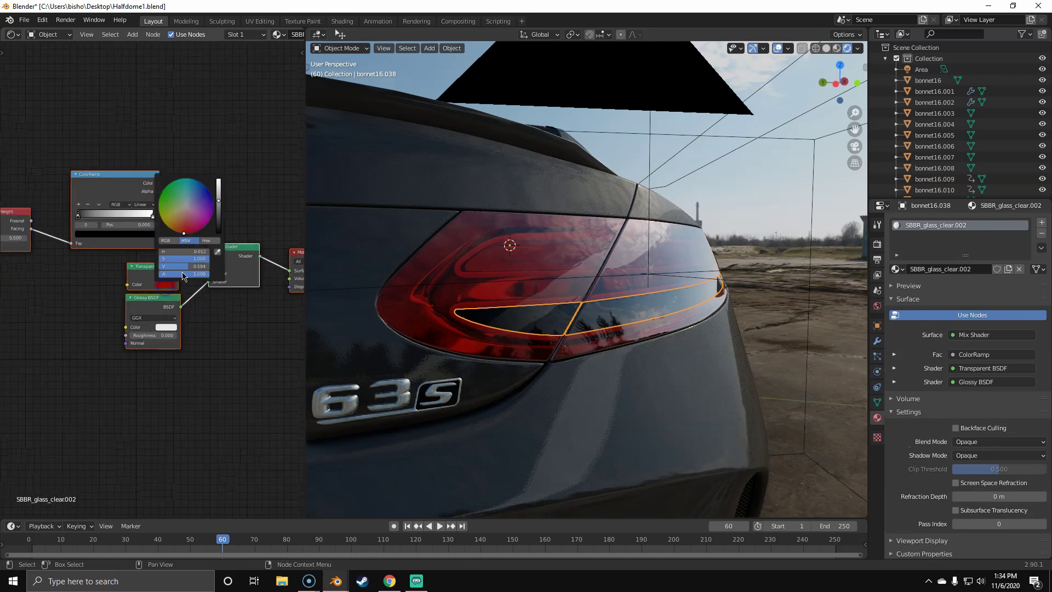
drag(183, 259, 32, 253)
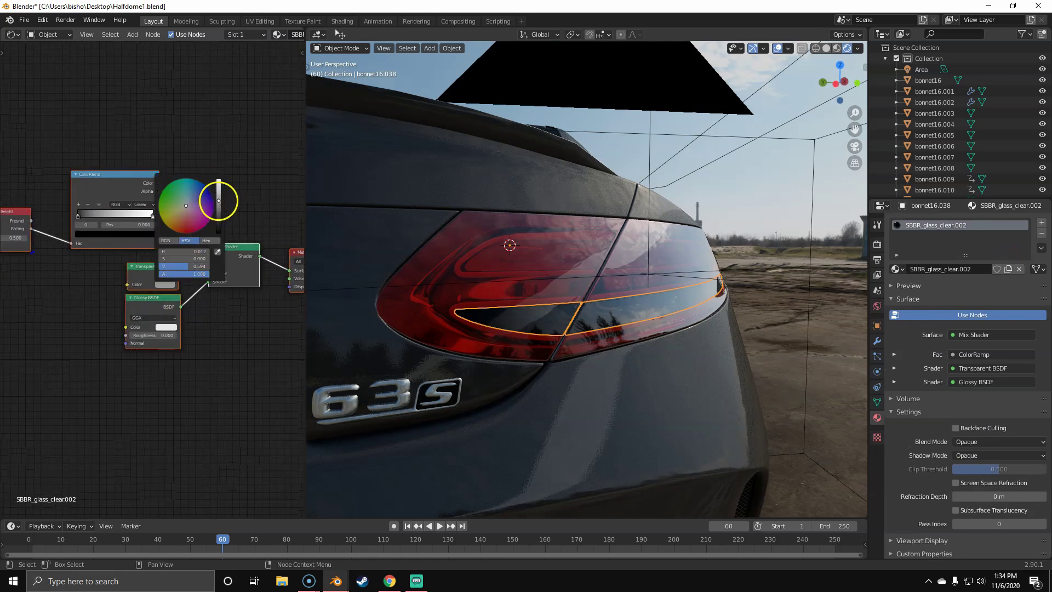
drag(218, 201, 218, 179)
Set the lower insert material's blend mode to Alpha Blend.
scroll(153, 382, up, 3)
scroll(593, 300, up, 2)
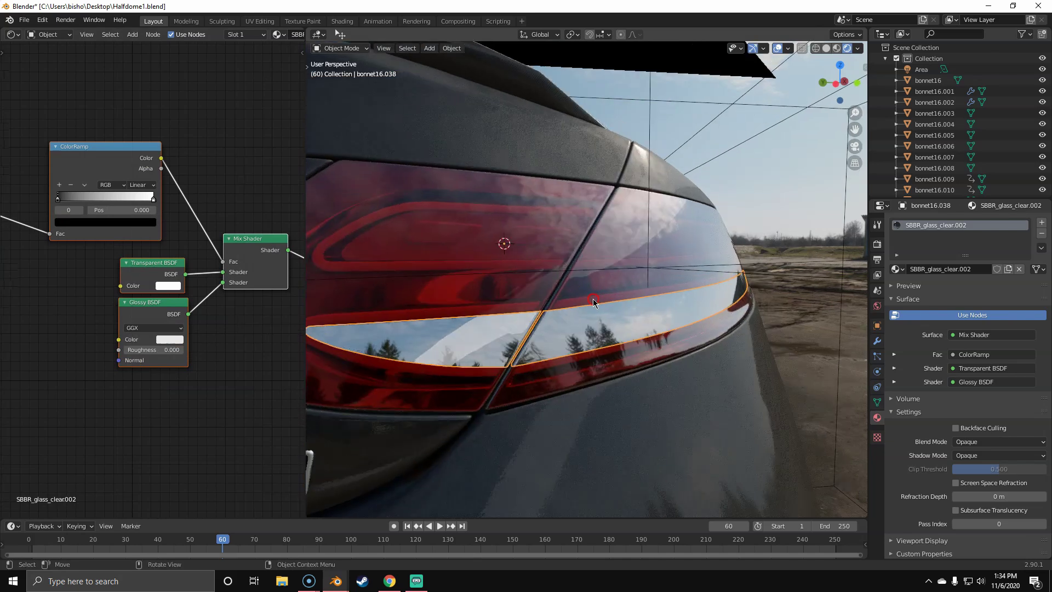
mouse_move(593, 300)
middle_down()
mouse_move(615, 294)
mouse_move(585, 301)
middle_up()
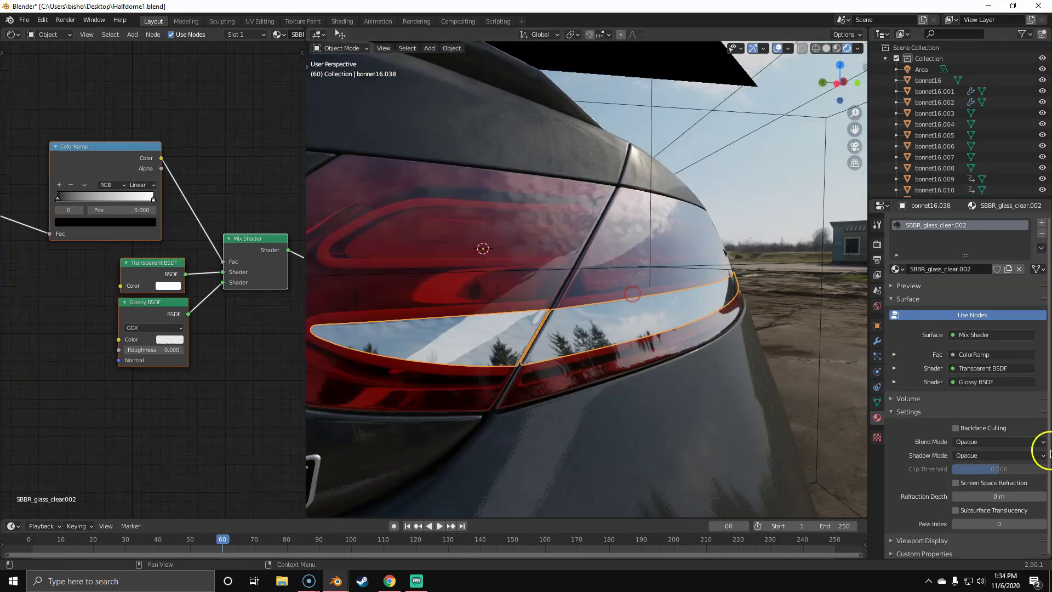
click(999, 442)
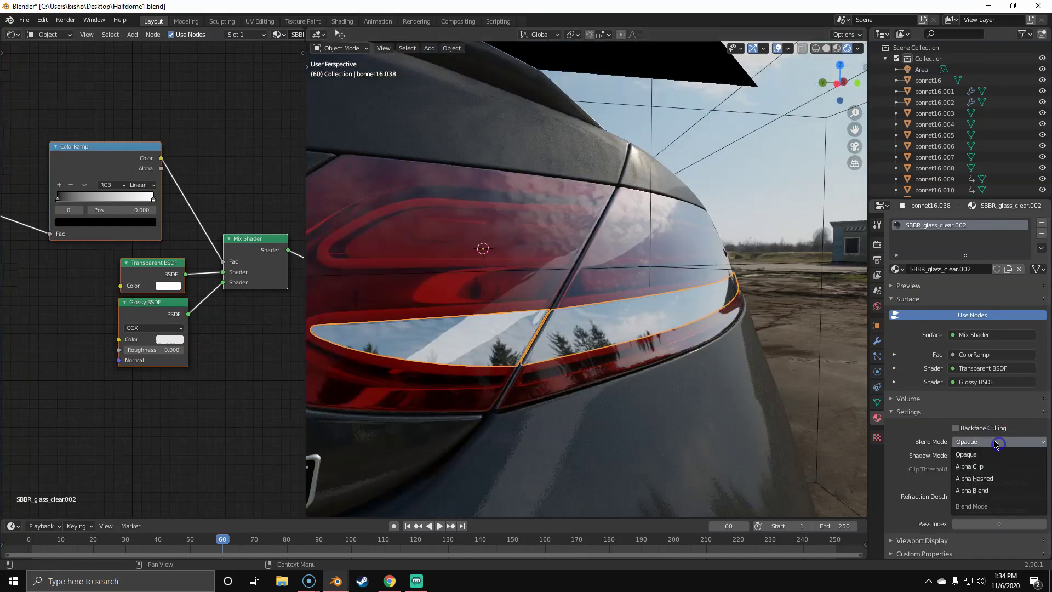
click(983, 493)
middle_drag(630, 346, 618, 367)
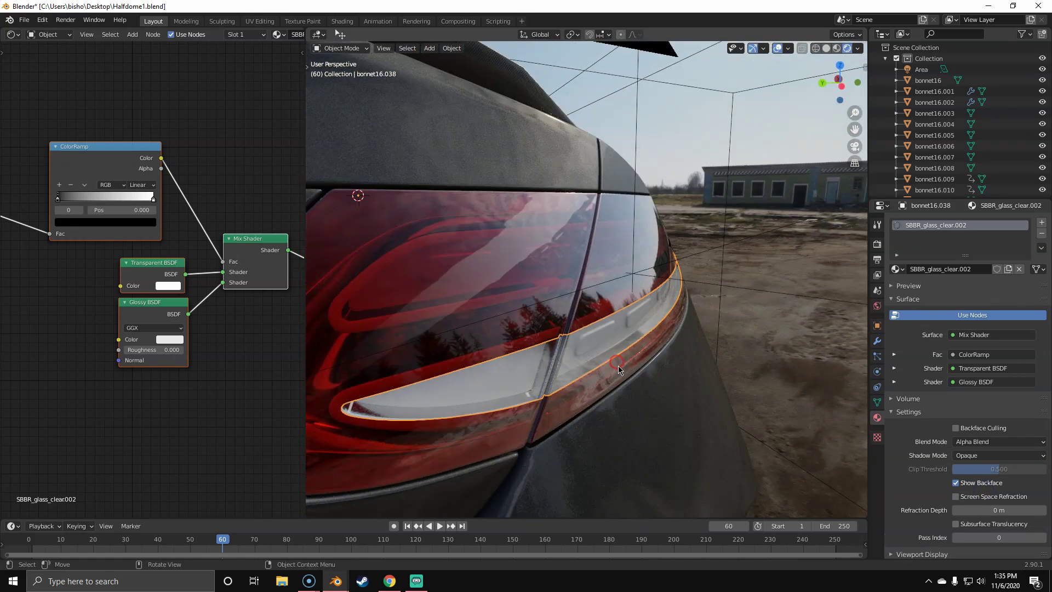
Combine the Layer Weight and ColorRamp nodes of the outer glass cover's material into a node group placed above the Transparent BSDF.
click(621, 253)
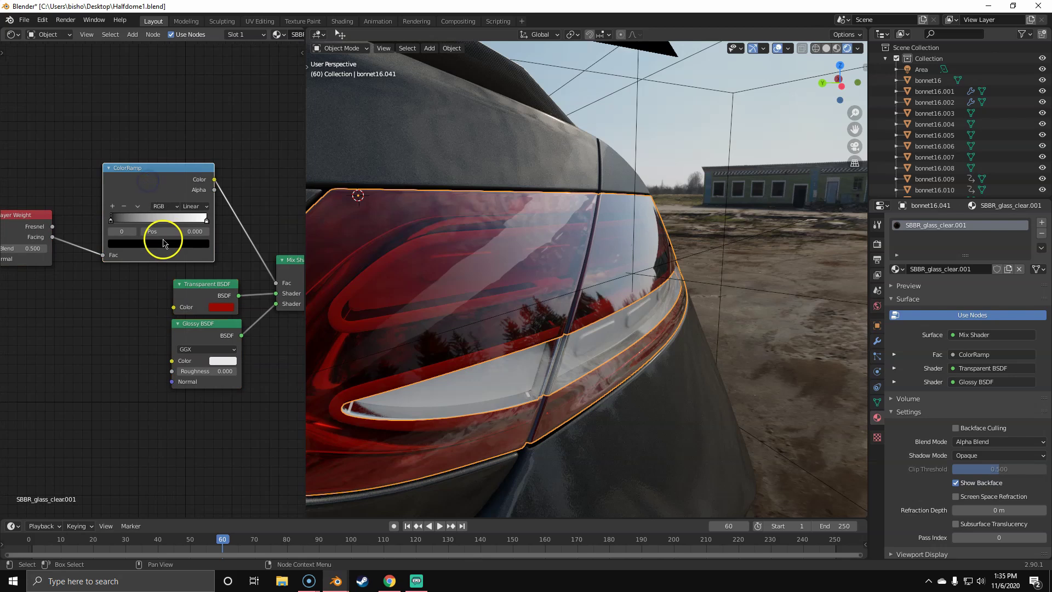
drag(14, 224, 39, 220)
click(148, 181)
scroll(141, 232, down, 5)
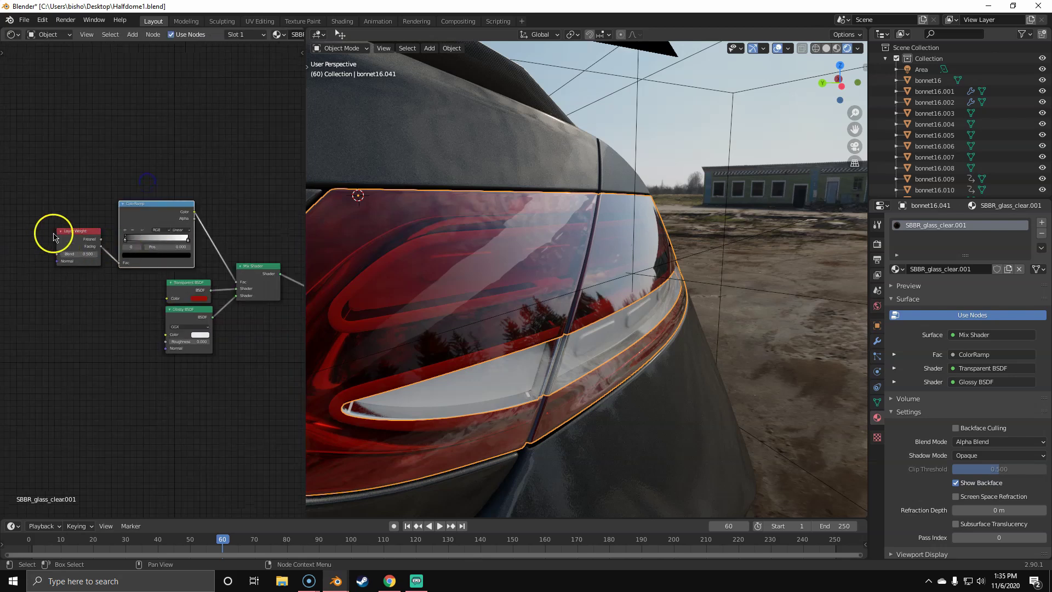
click(72, 243)
click(142, 220)
scroll(141, 220, up, 2)
drag(4, 149, 211, 270)
key(ctrl+g)
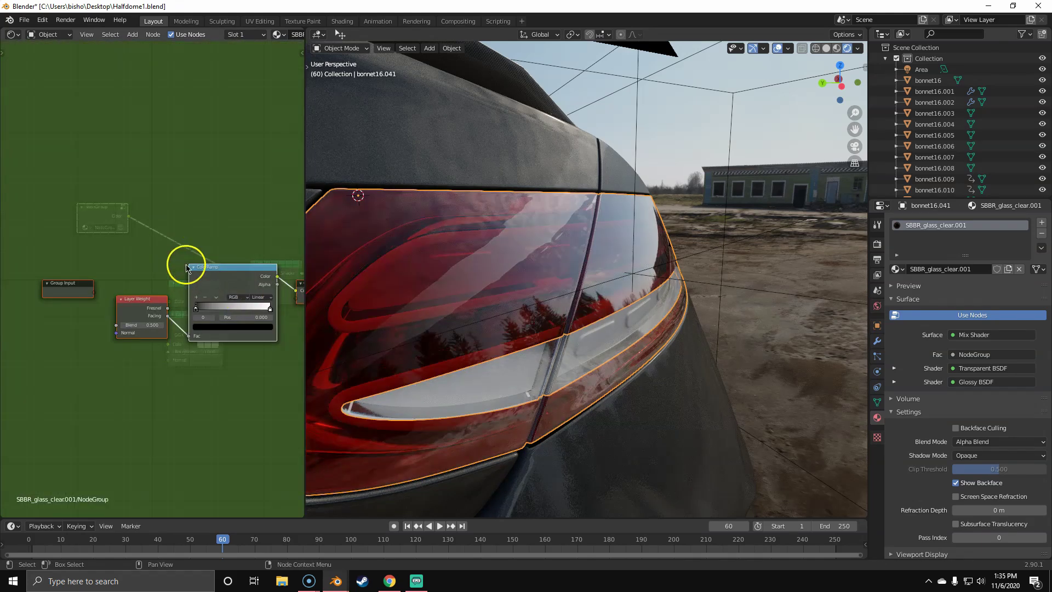
key(Tab)
key(g)
click(196, 245)
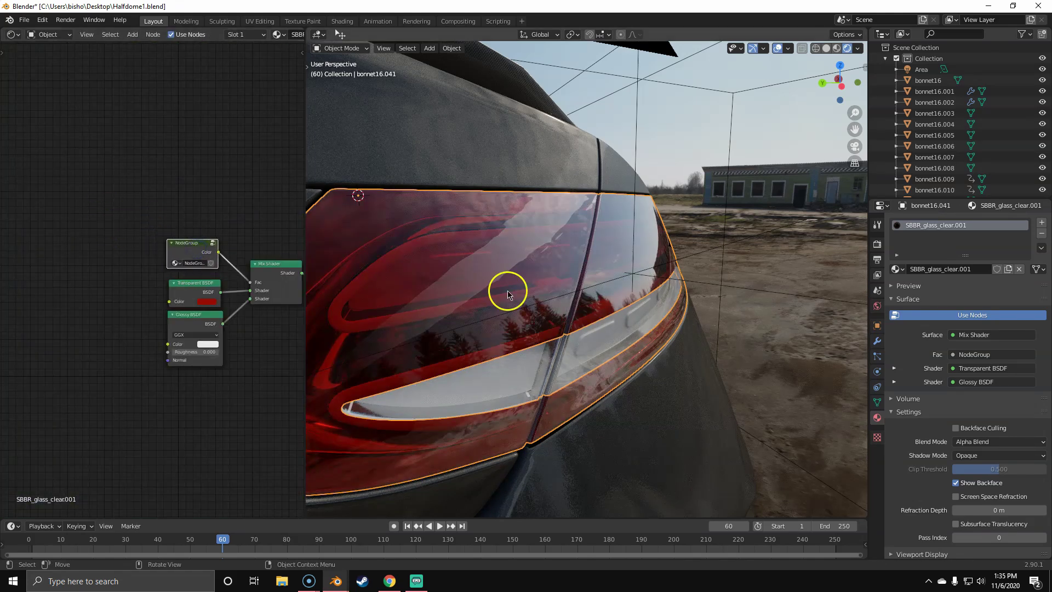
Try turning the black stop of the lower insert's ColorRamp white to make the glass fully reflective.
middle_drag(635, 362, 636, 301)
click(661, 308)
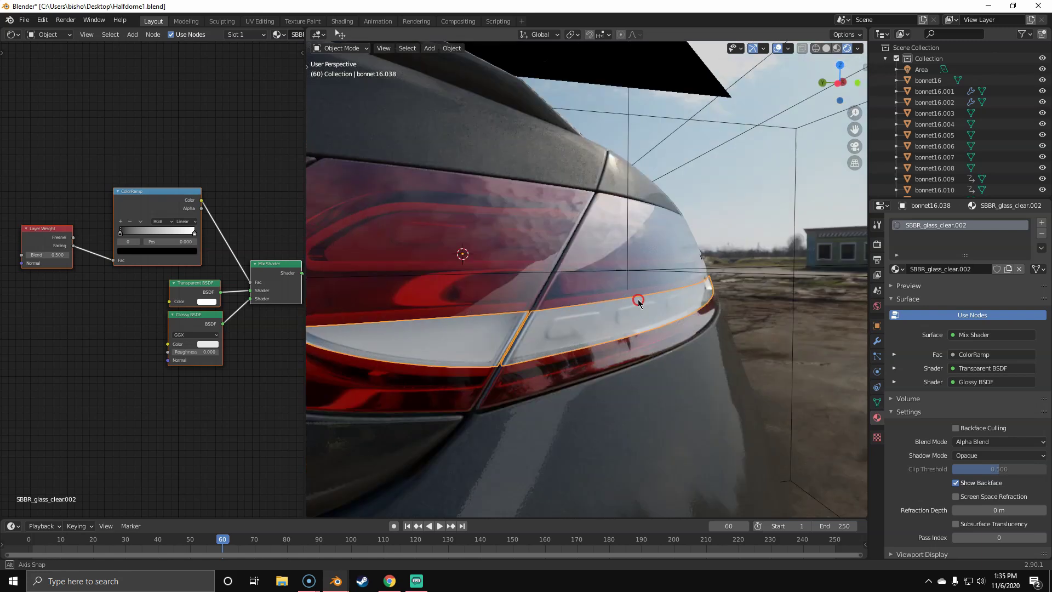
click(192, 252)
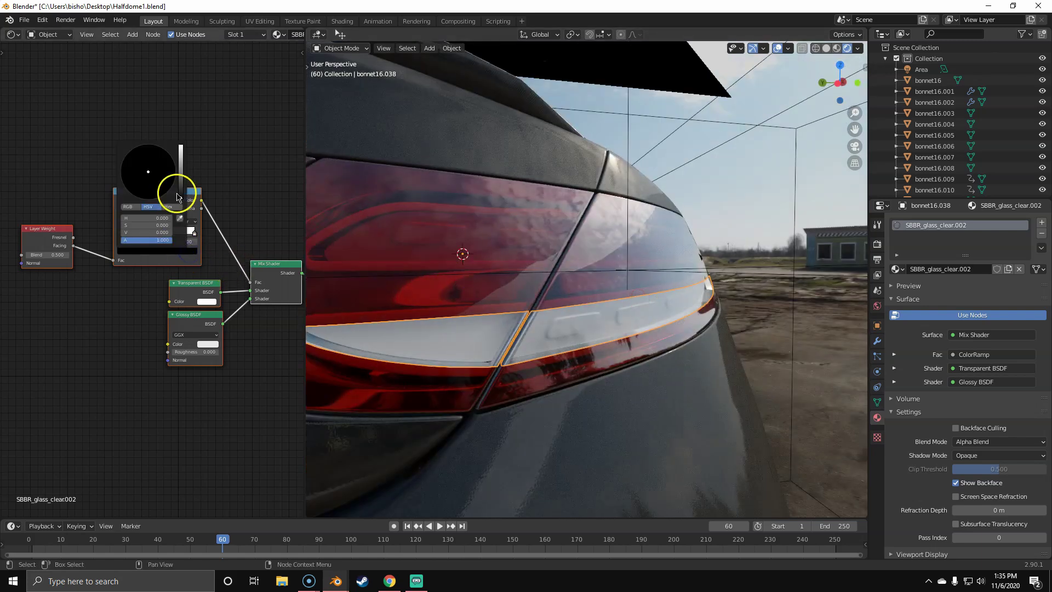
drag(177, 196, 186, 132)
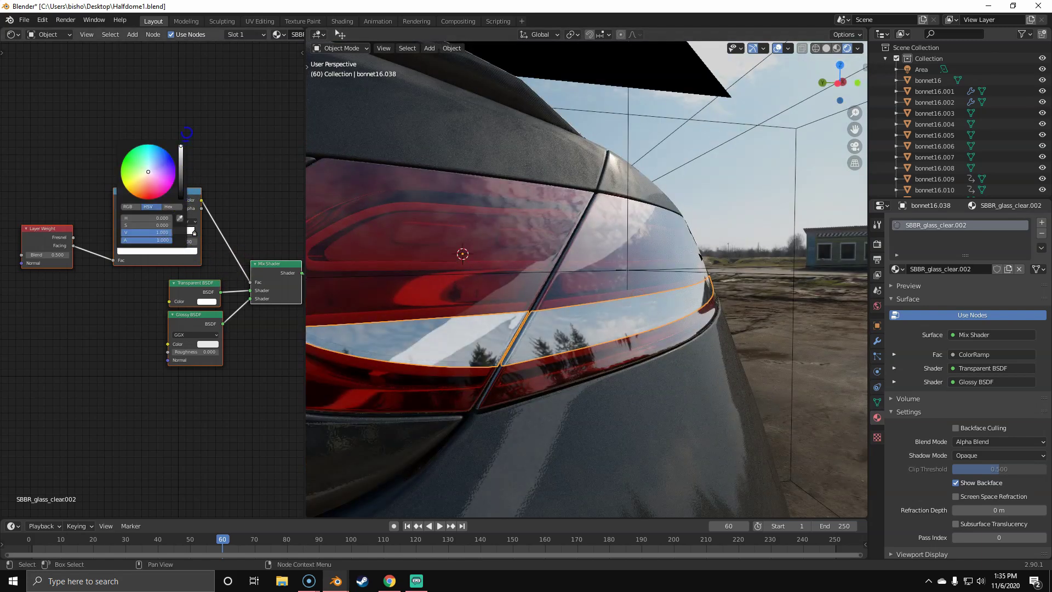
middle_drag(526, 274, 599, 300)
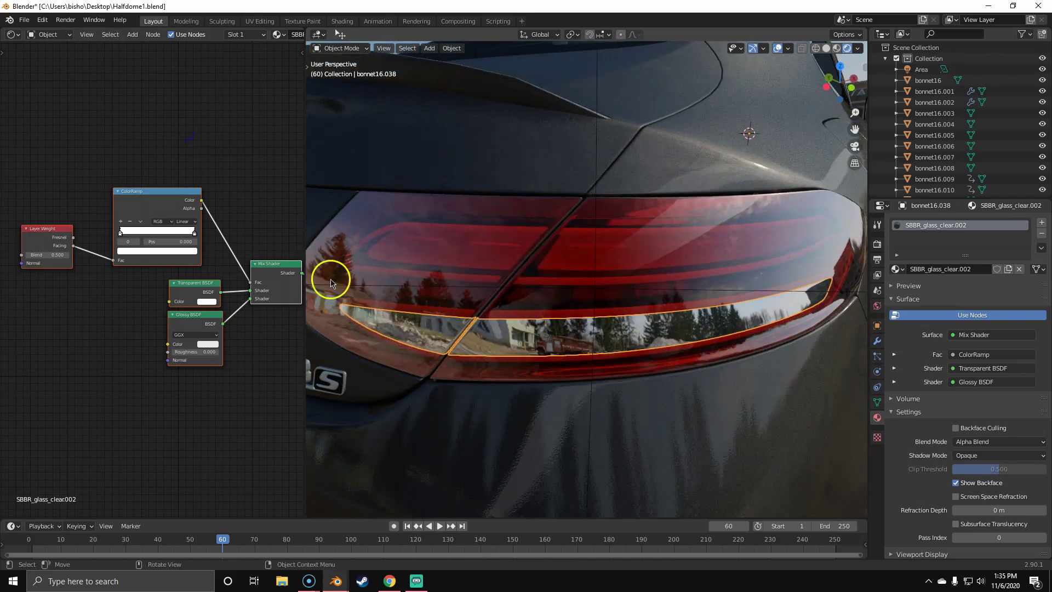
Delete the ColorRamp and Layer Weight nodes from the lower insert's material.
click(134, 201)
key(x)
click(53, 240)
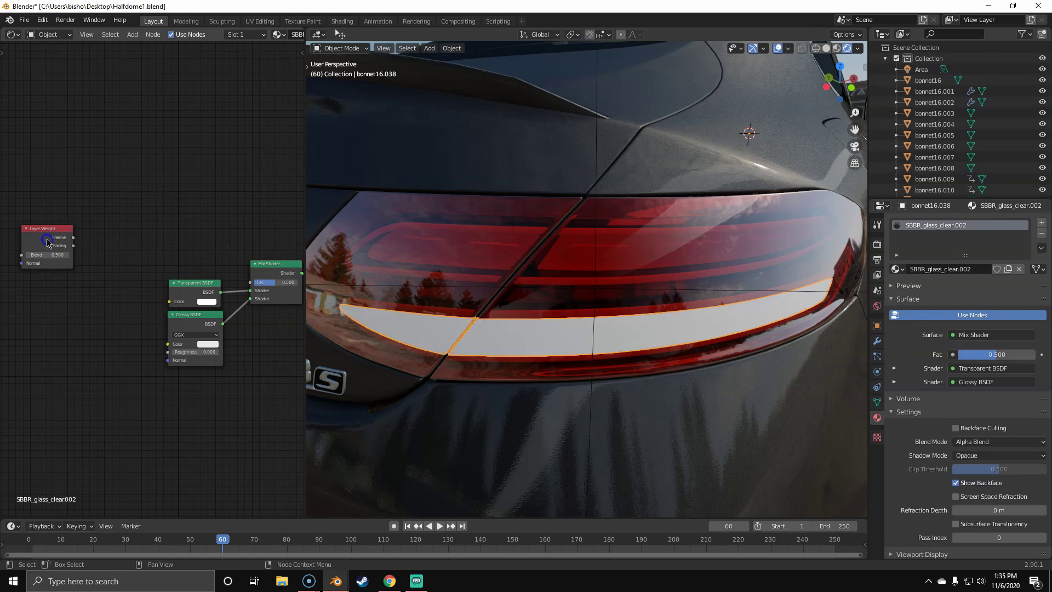
key(x)
key(ctrl+v)
Reuse the outer cover's node group, named SBBR_glass, in the lower insert's material and connect it to the Mix Shader's Fac.
click(553, 267)
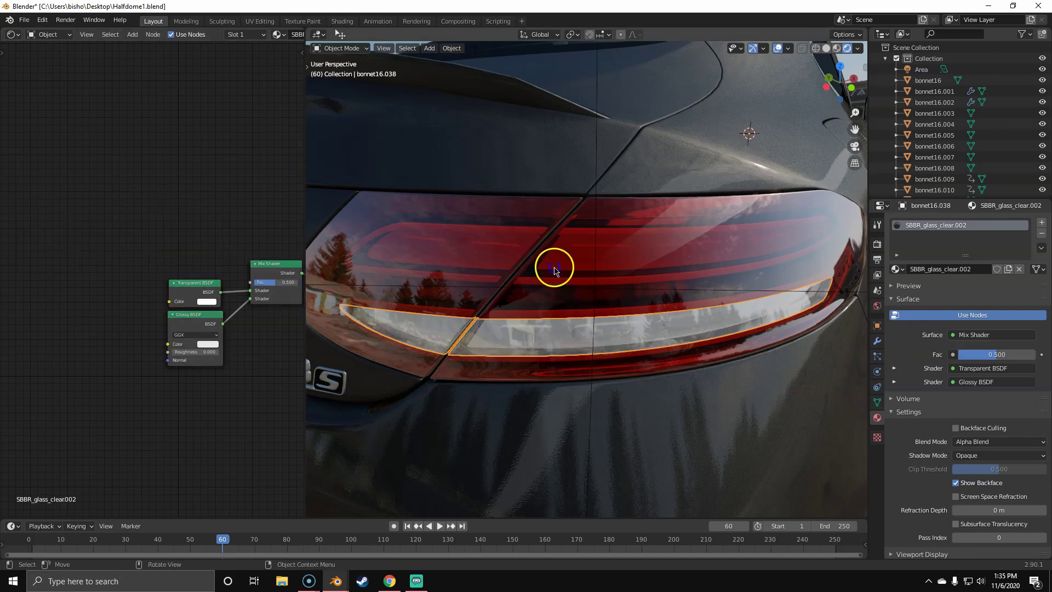
click(556, 330)
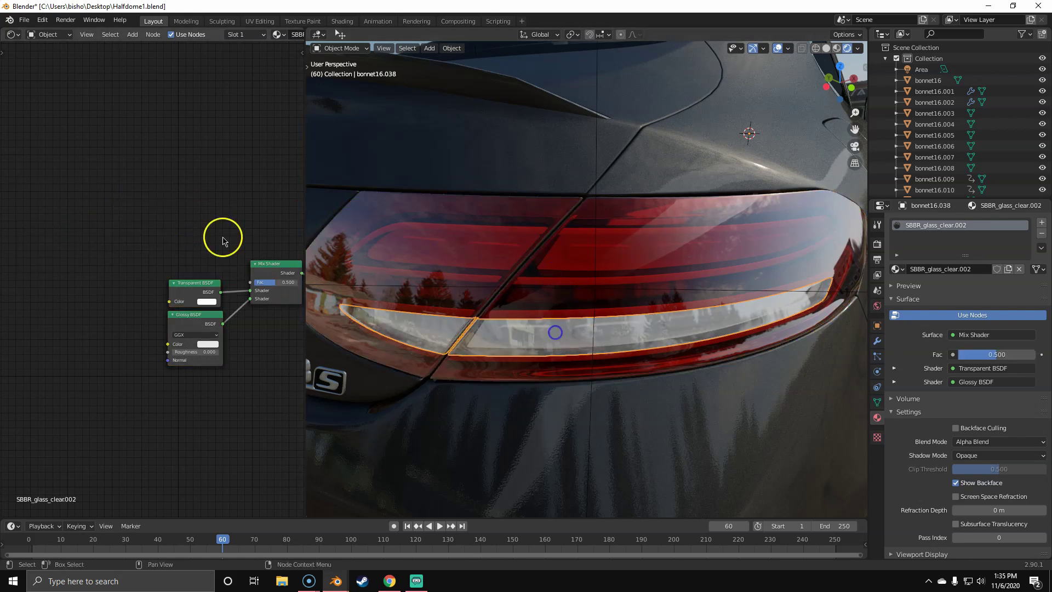
drag(219, 252, 250, 282)
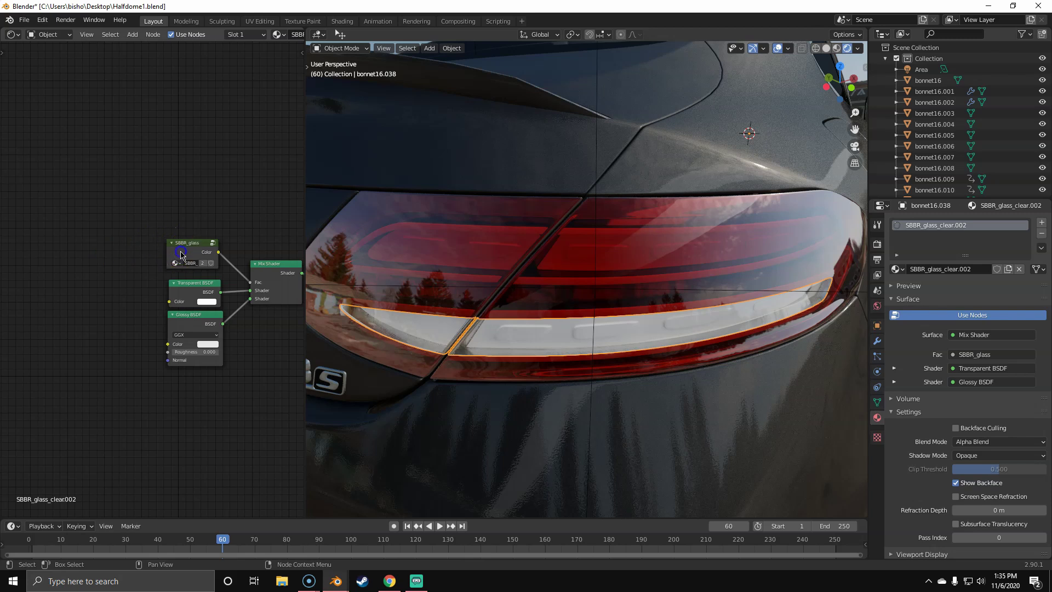
Try a darker white stop on the ColorRamp inside the SBBR_glass group and return its value to 1.000.
key(Tab)
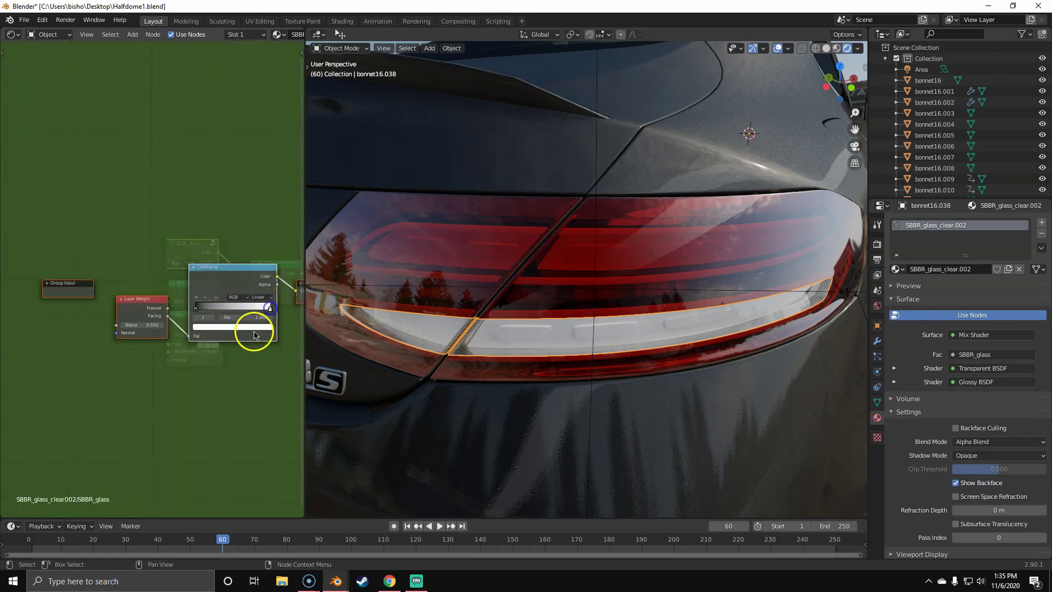
click(256, 329)
mouse_move(256, 251)
mouse_down()
mouse_move(256, 224)
mouse_move(253, 250)
mouse_up()
middle_drag(691, 285, 679, 308)
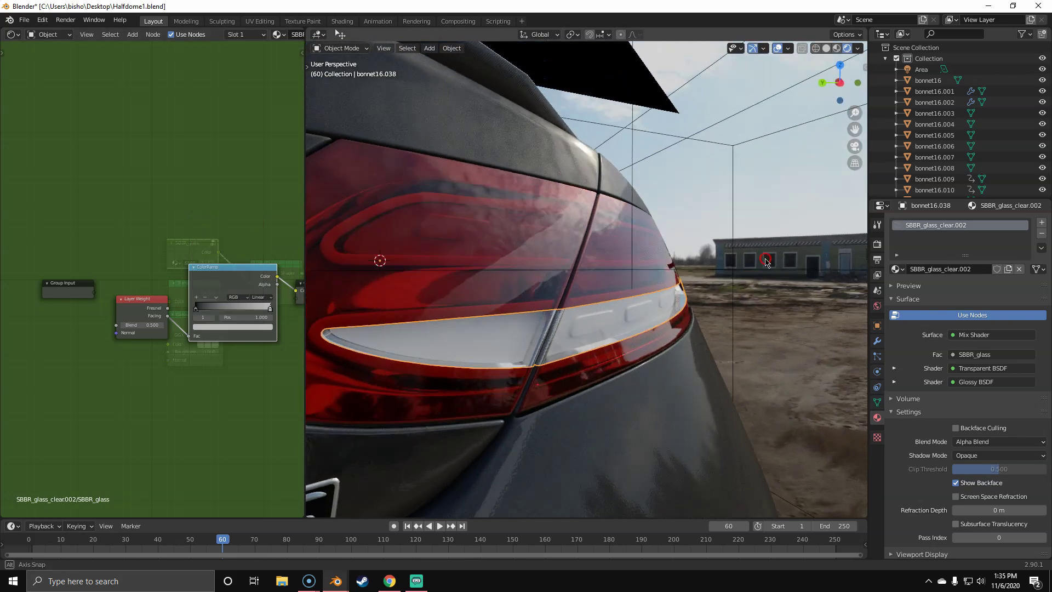
click(269, 327)
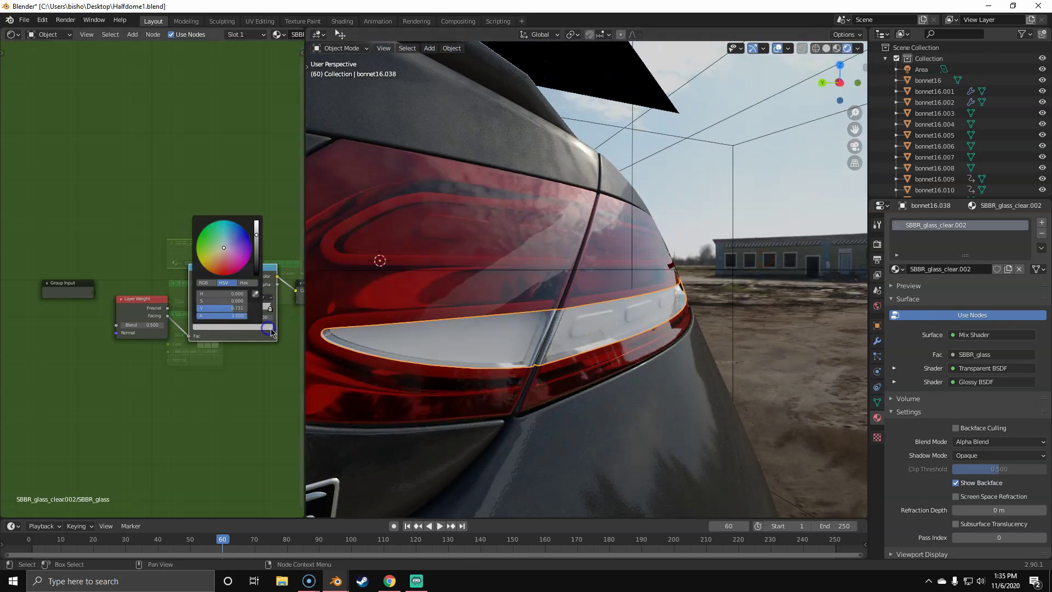
drag(253, 267, 258, 223)
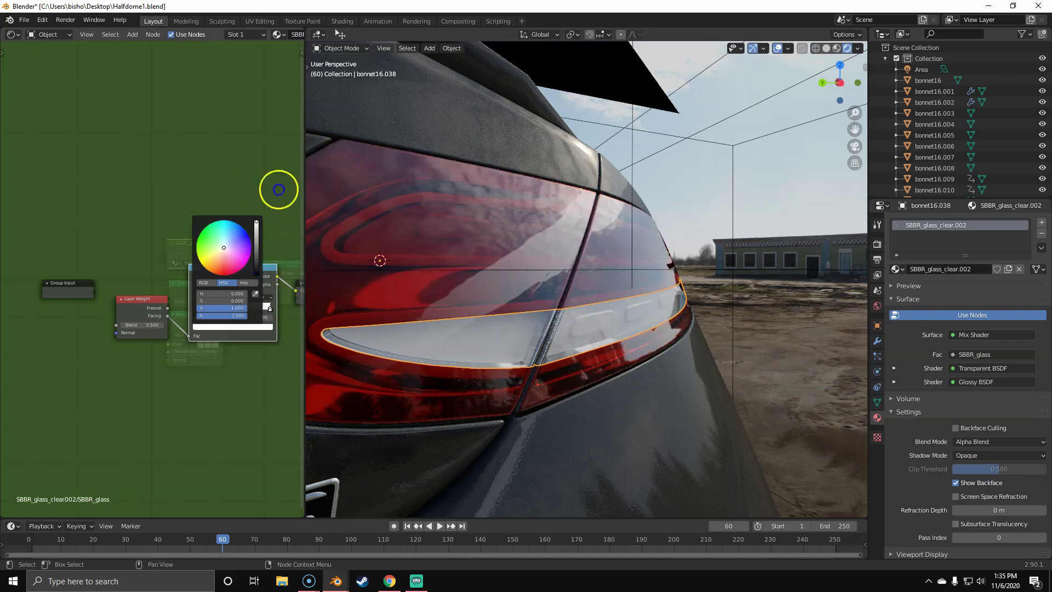
Examine the lower insert's clear glass close up and from farther away, with and without its selection outline.
key(a)
key(alt+a)
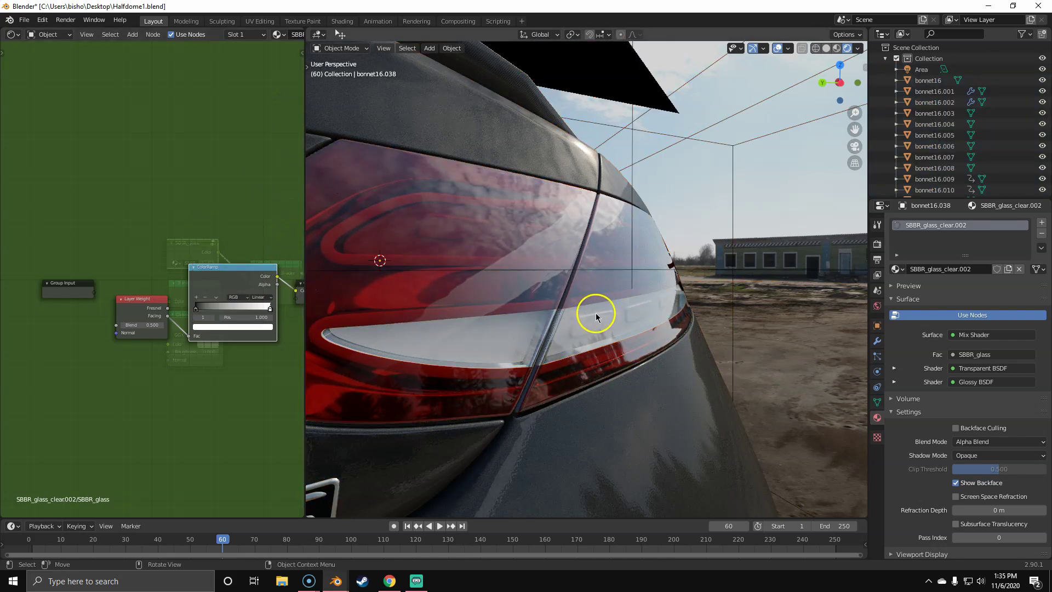
scroll(663, 311, up, 2)
click(654, 306)
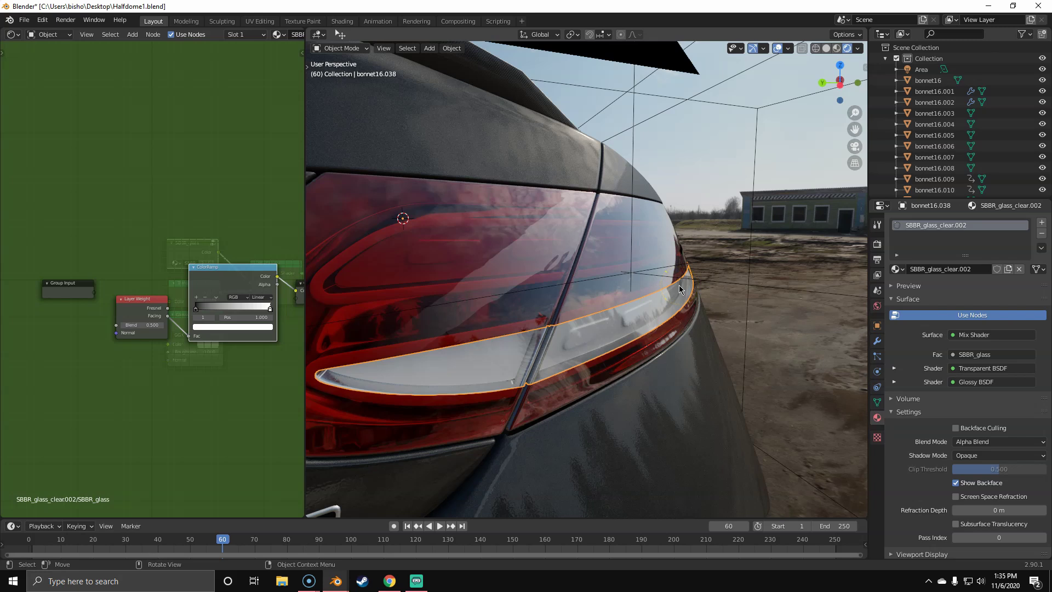
scroll(624, 334, down, 2)
mouse_move(624, 334)
middle_down()
mouse_move(596, 320)
mouse_move(611, 336)
middle_up()
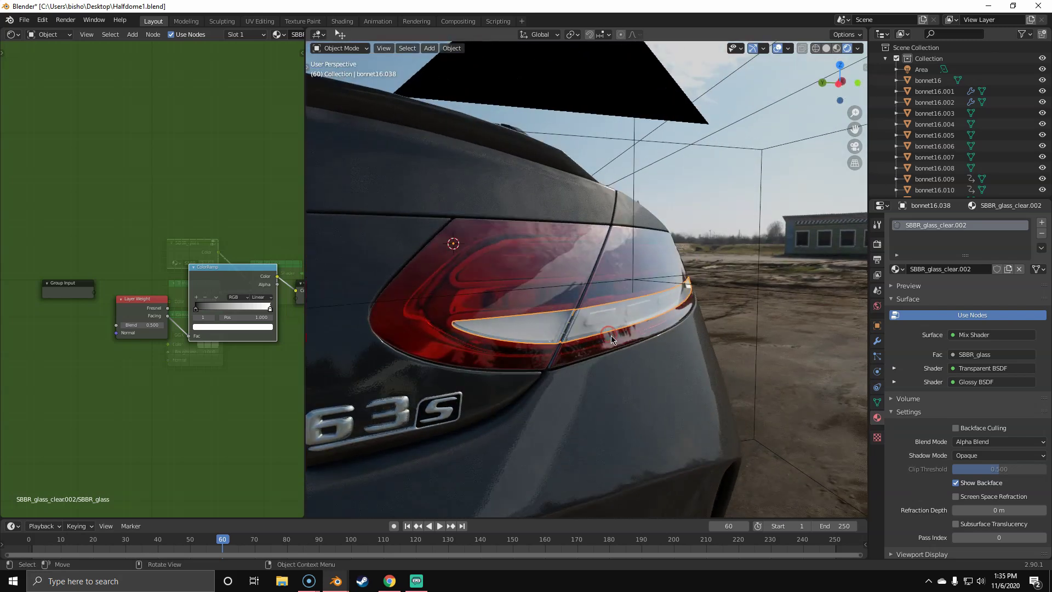
scroll(611, 335, up, 1)
Hide the outer glass cover and lower insert to examine the inner light panels and chrome housing behind them.
click(563, 313)
click(556, 313)
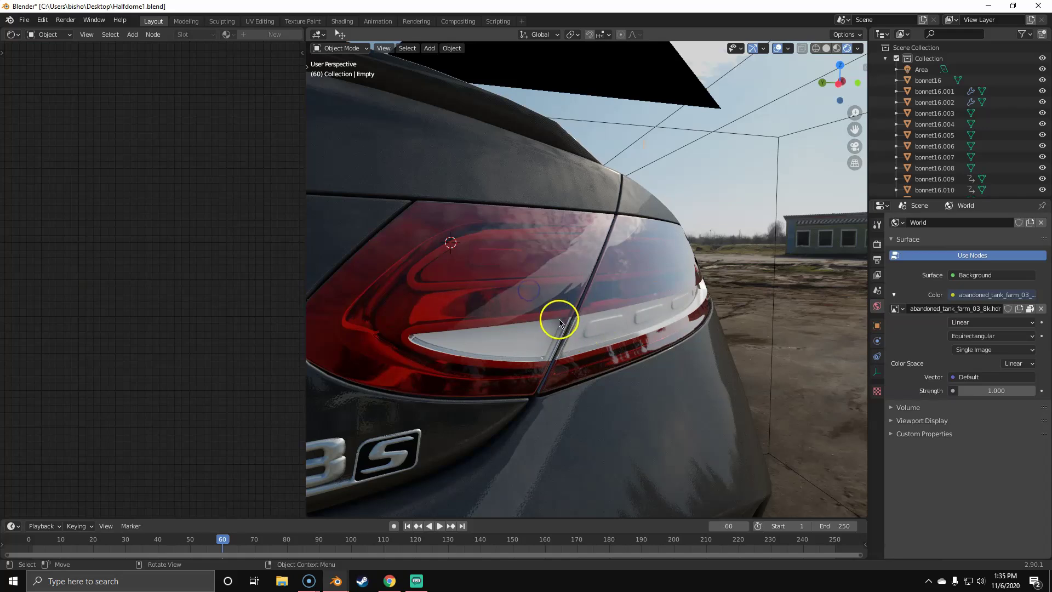
key(h)
mouse_move(488, 284)
middle_down()
mouse_move(558, 322)
mouse_move(507, 291)
middle_up()
click(467, 260)
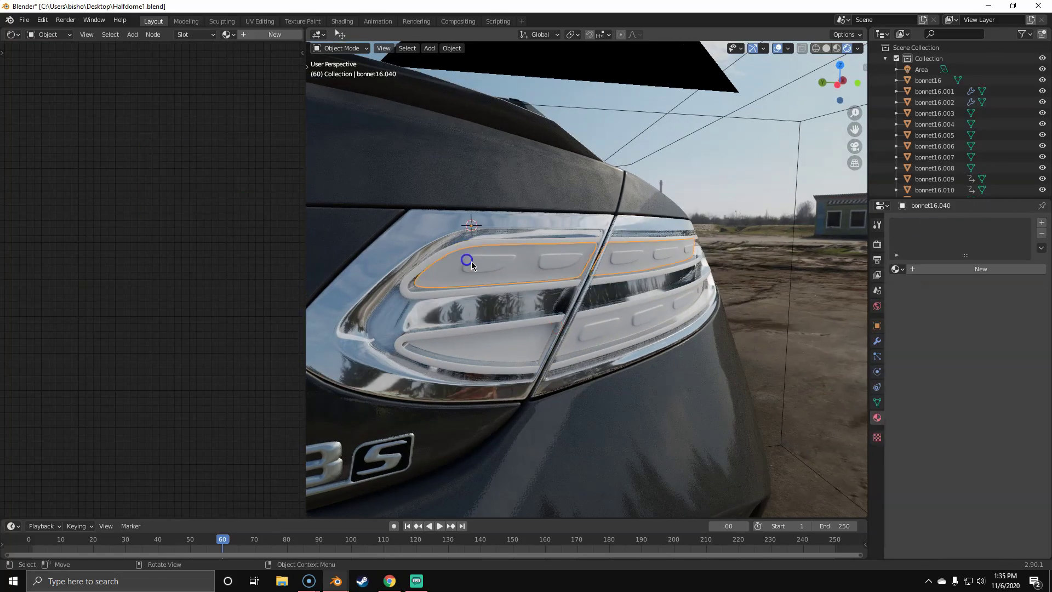
middle_drag(467, 260, 520, 272)
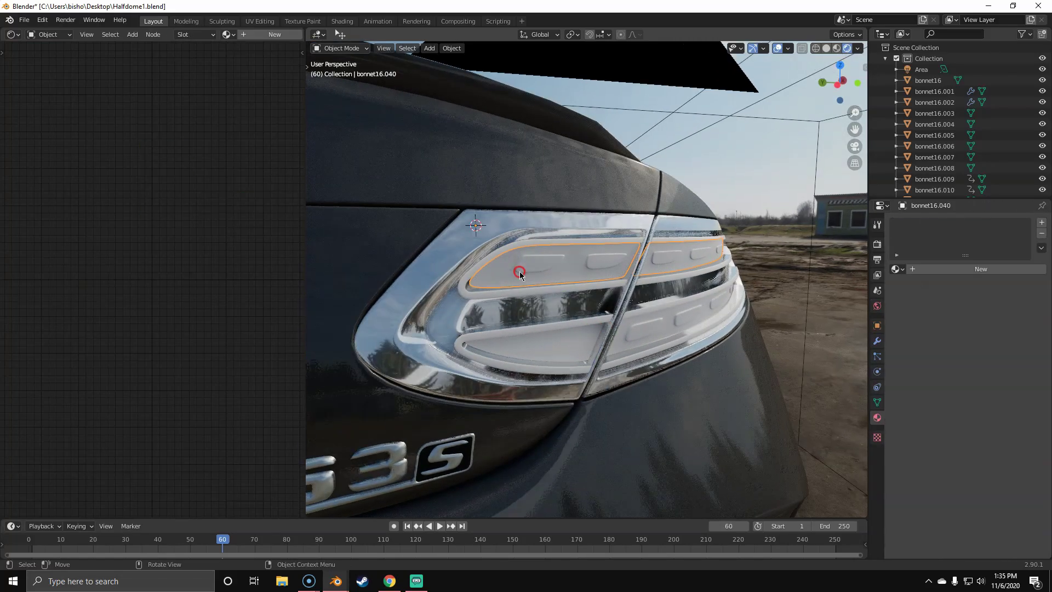
click(554, 312)
click(606, 286)
Hide the lower clear insert and the outer red cover, and select the lower inner light panel.
click(629, 336)
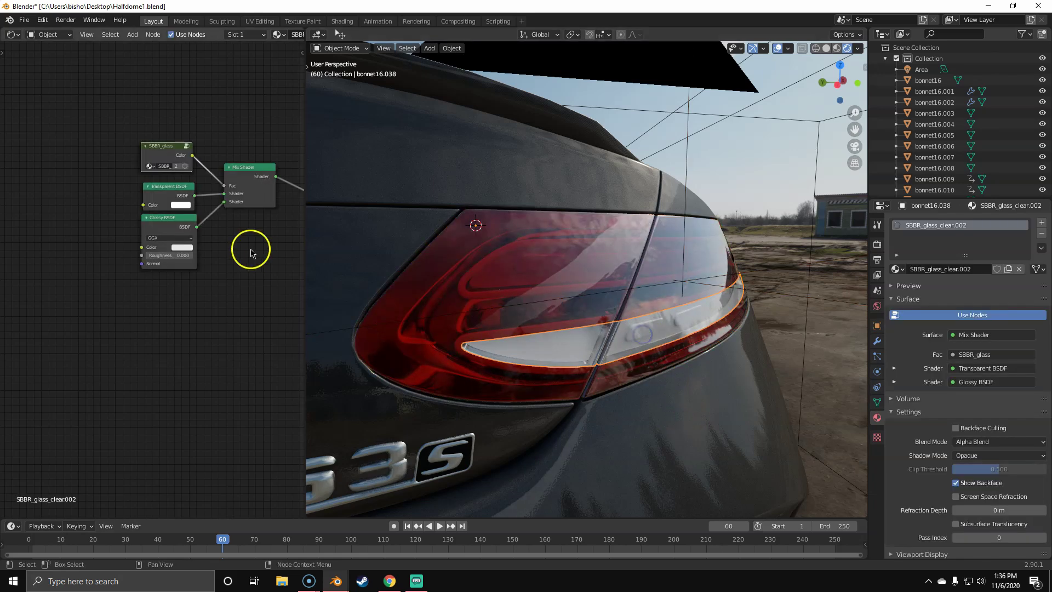
click(587, 357)
click(520, 336)
key(h)
click(551, 348)
key(h)
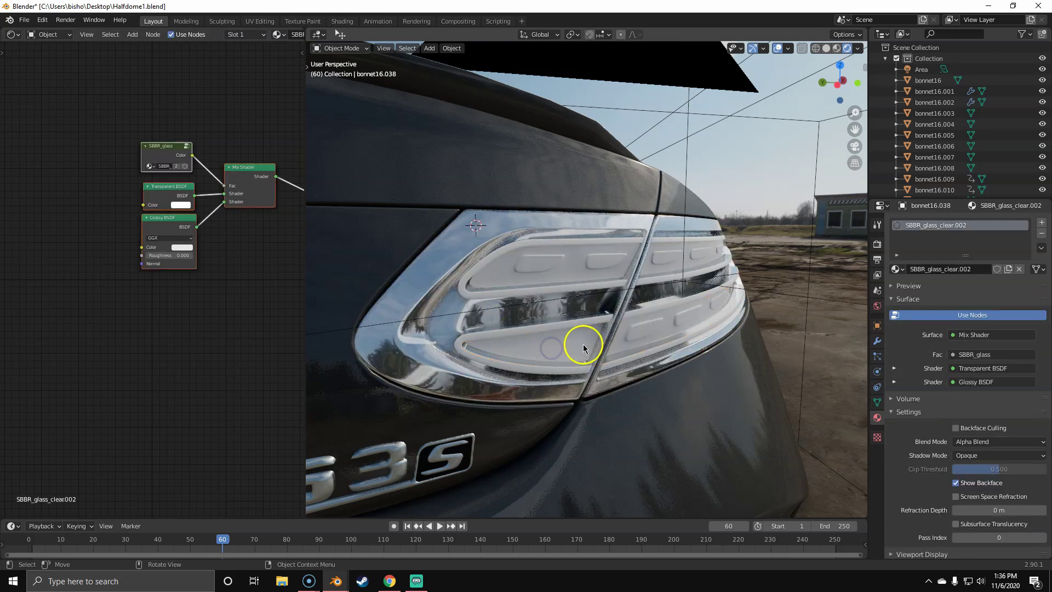
click(583, 349)
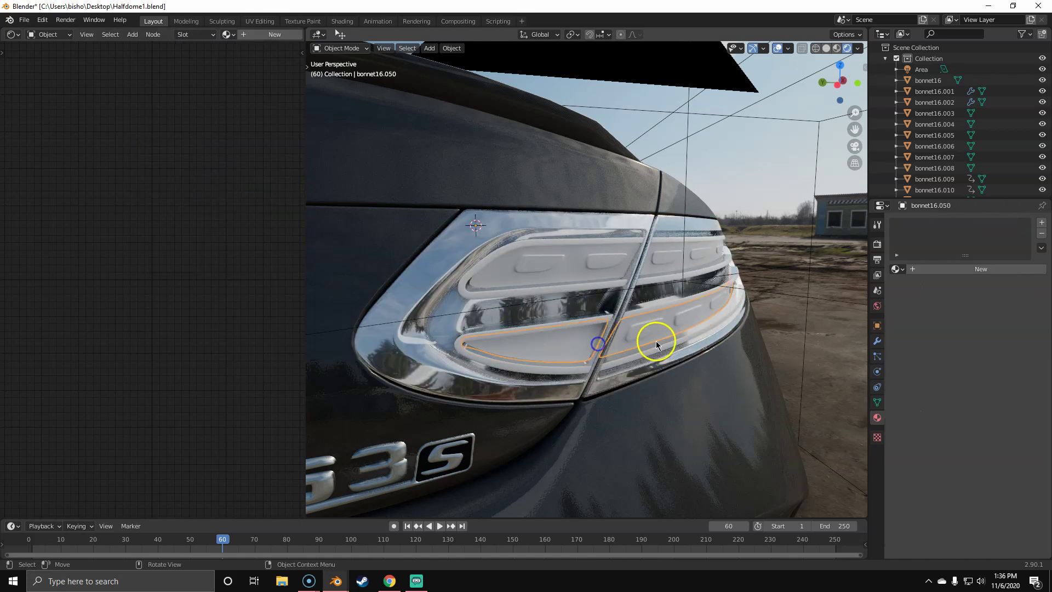
Create a new material on the selected lower inner light panel and name it SBBR_refractive_clear.
click(956, 269)
double_click(919, 225)
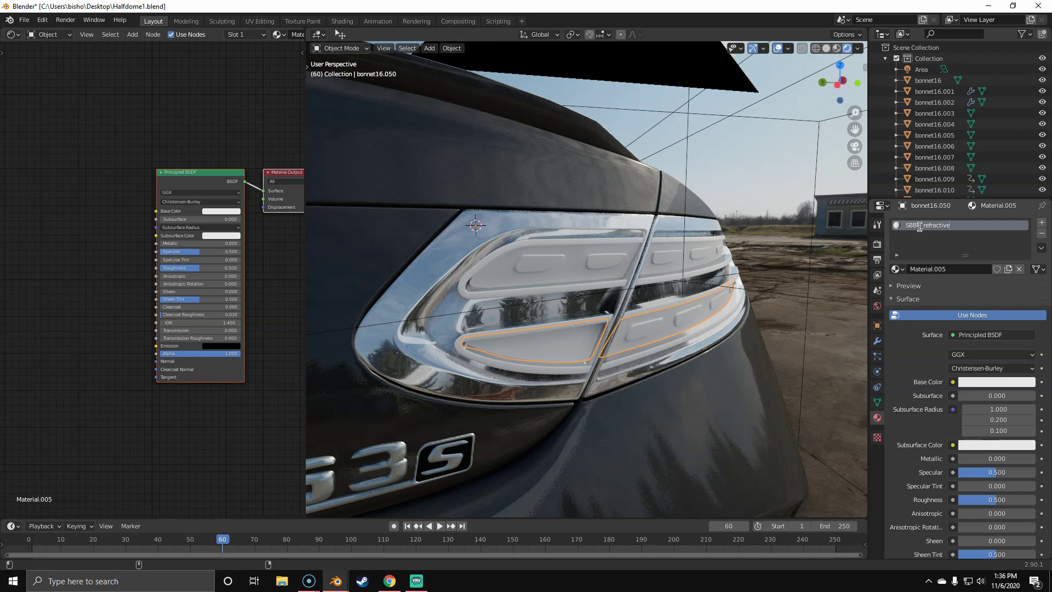
click(877, 223)
Replace the Principled BSDF of SBBR_refractive_clear with the copied SBBR_glass, Transparent, Glossy and Mix Shader node setup.
click(195, 171)
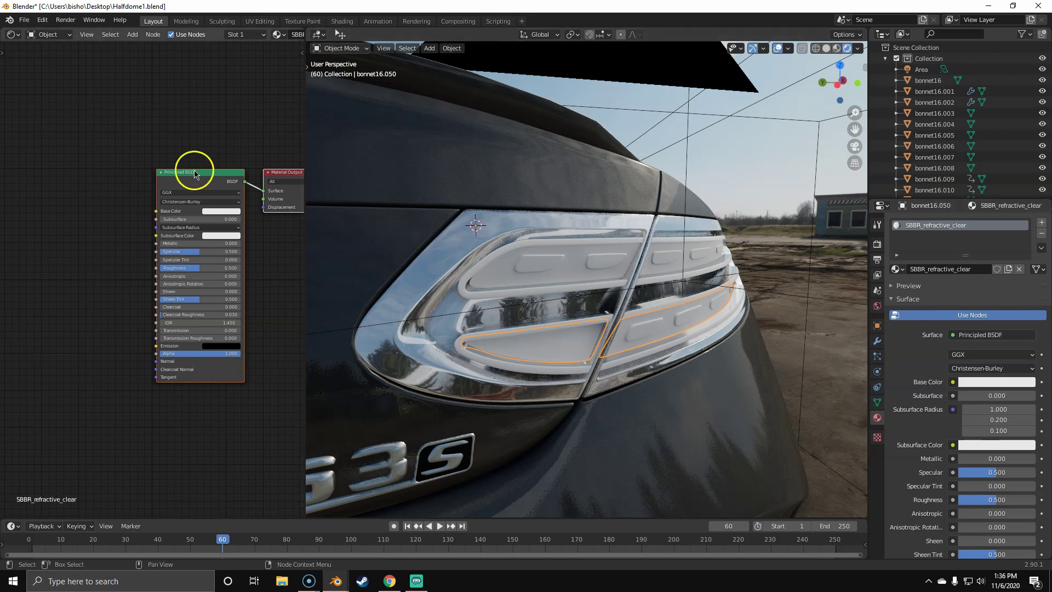
key(x)
key(ctrl+v)
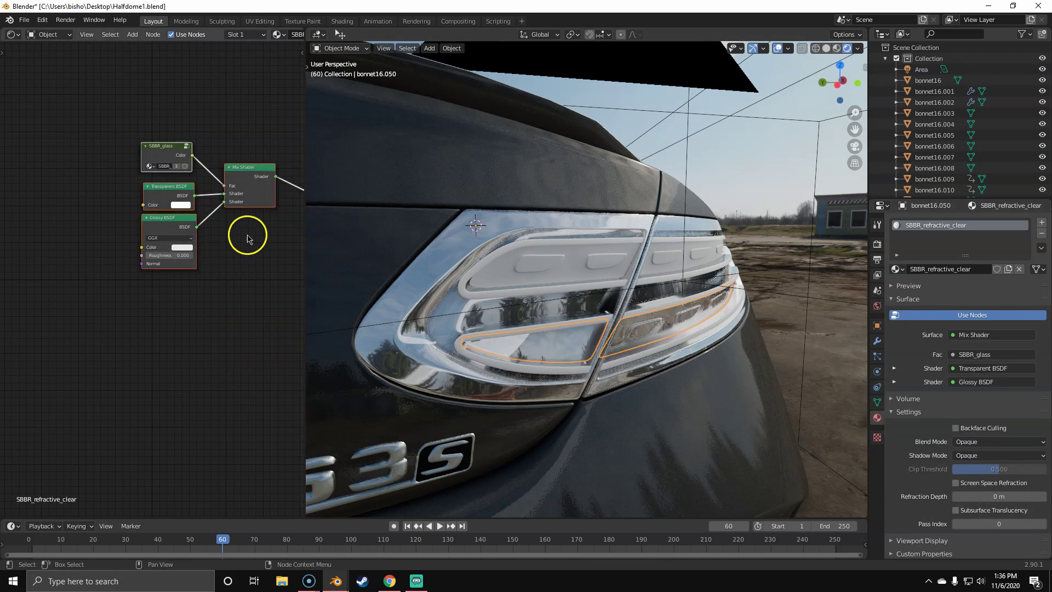
middle_drag(248, 240, 121, 285)
scroll(160, 252, up, 1)
scroll(143, 285, up, 1)
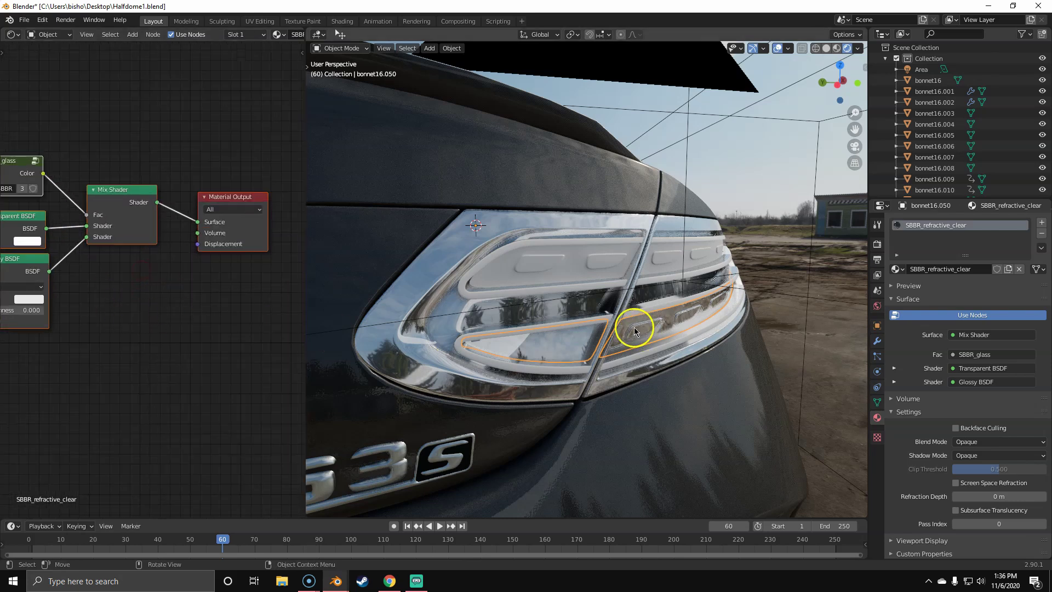
Set the blend mode of the SBBR_refractive_clear material to Alpha Blend.
click(996, 442)
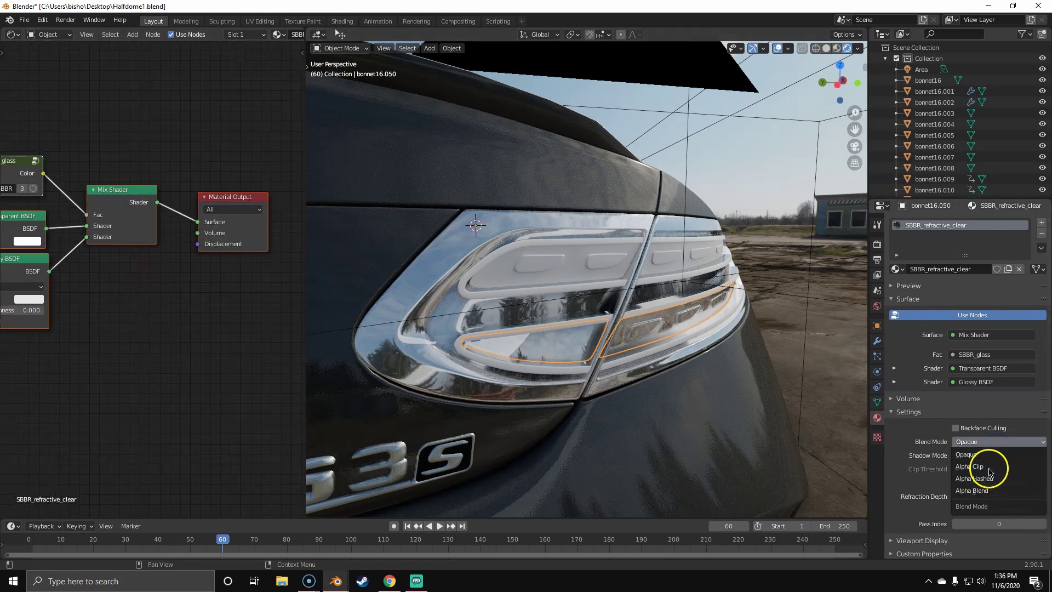
click(981, 490)
middle_drag(587, 377, 600, 350)
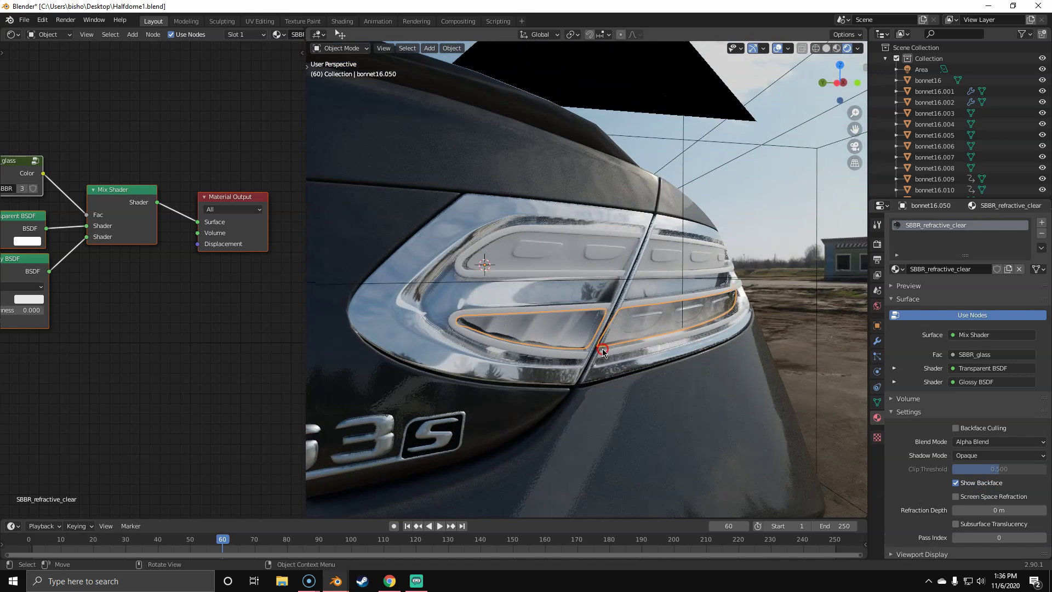
scroll(697, 333, up, 1)
middle_drag(691, 339, 652, 337)
Create a new material on the upper inner light panel and name it SBBR_Refractive_Red.
click(702, 255)
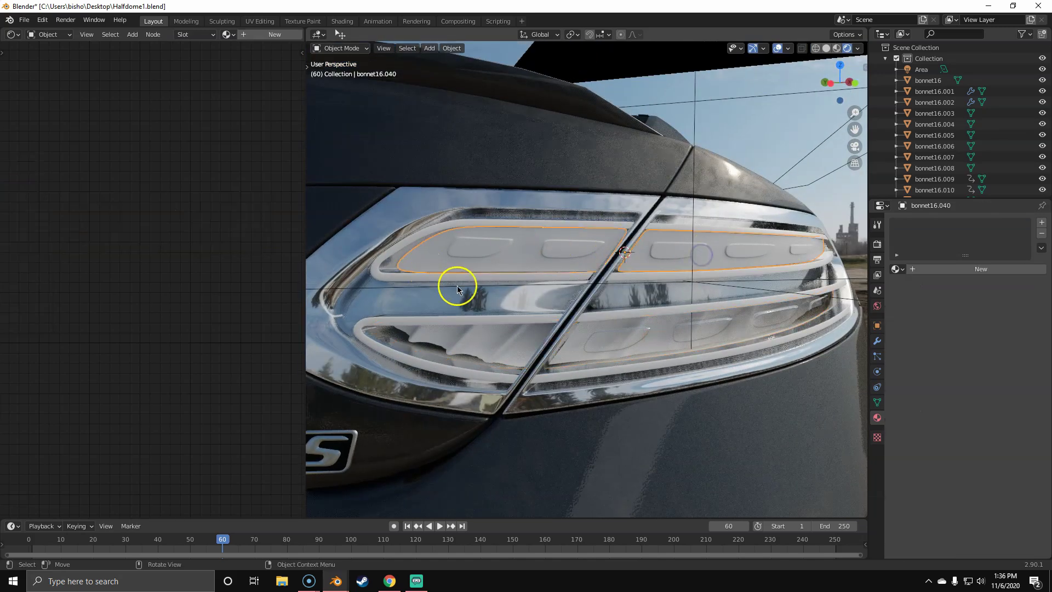
click(968, 269)
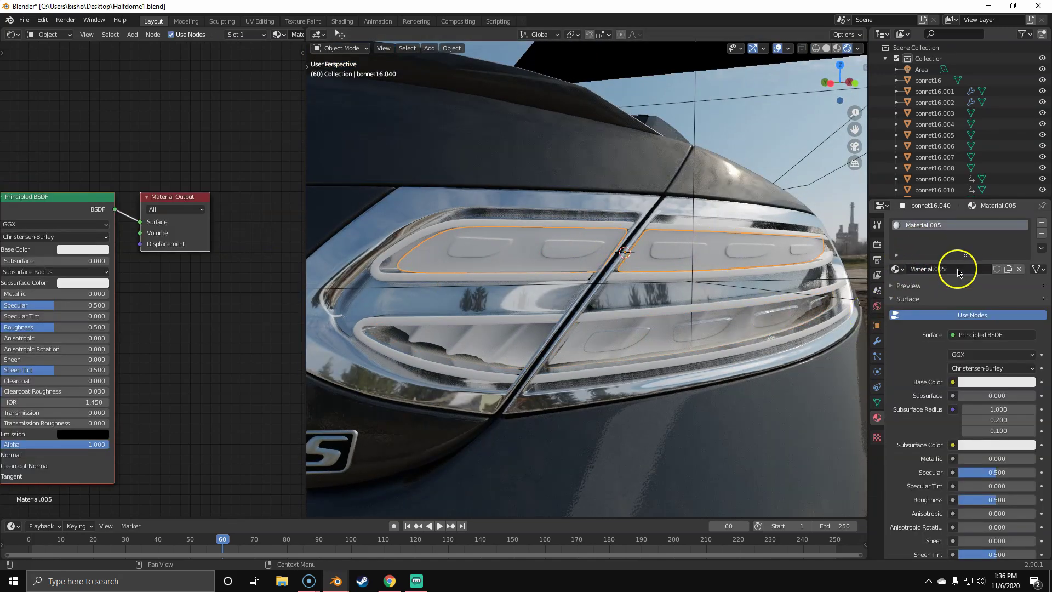
click(931, 270)
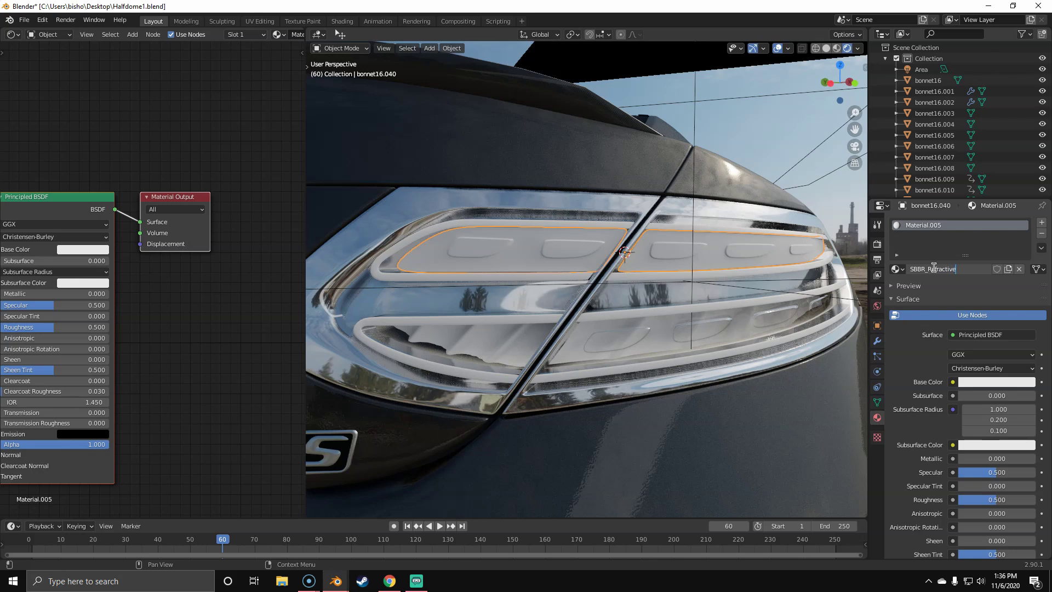
key(Return)
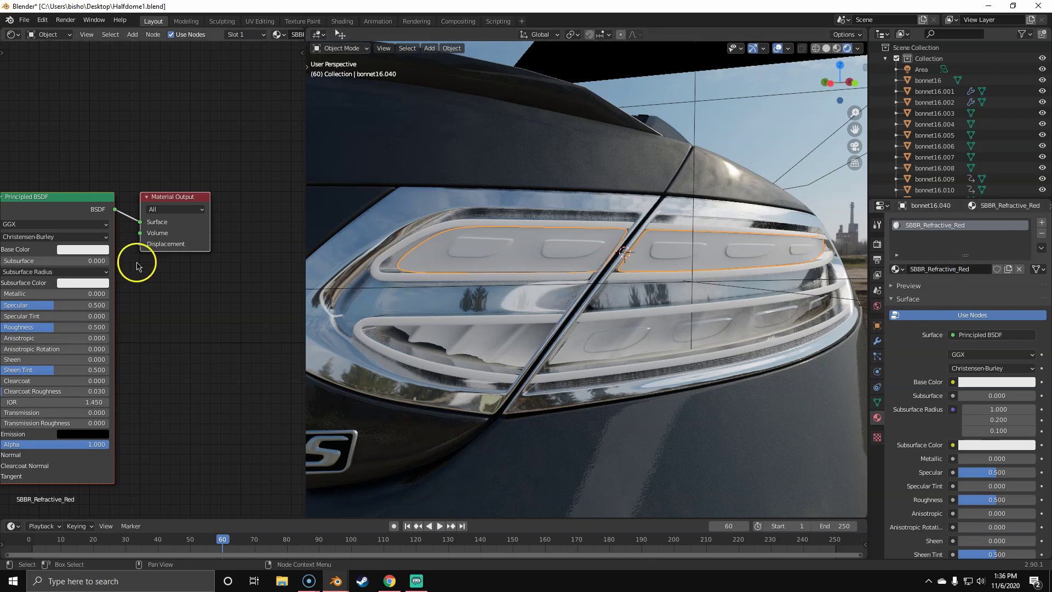
Replace the default shader of SBBR_Refractive_Red with the copied glass nodes and set the Transparent BSDF color to bright red.
middle_drag(112, 248, 200, 284)
scroll(199, 284, up, 3)
click(109, 281)
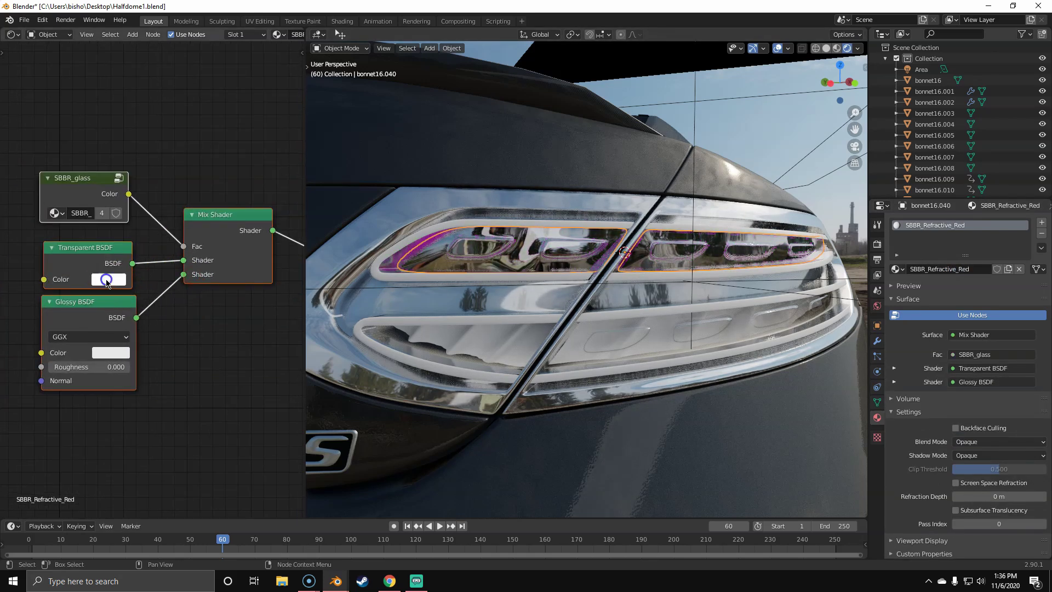
drag(150, 175, 142, 195)
drag(202, 153, 201, 97)
scroll(146, 297, down, 2)
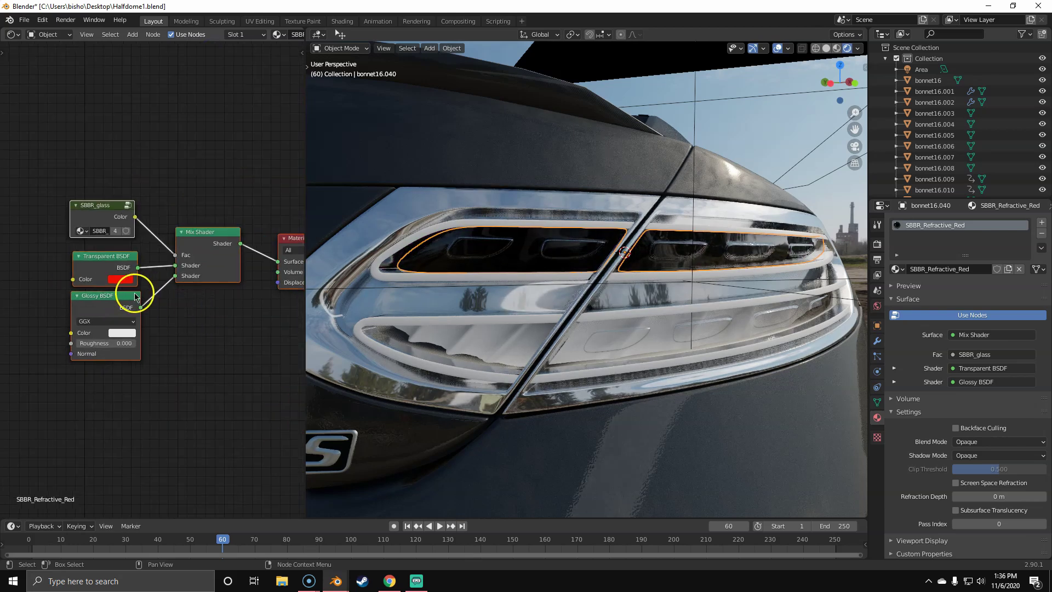
Set the blend mode of the SBBR_Refractive_Red material to Alpha Blend.
middle_drag(535, 278, 911, 383)
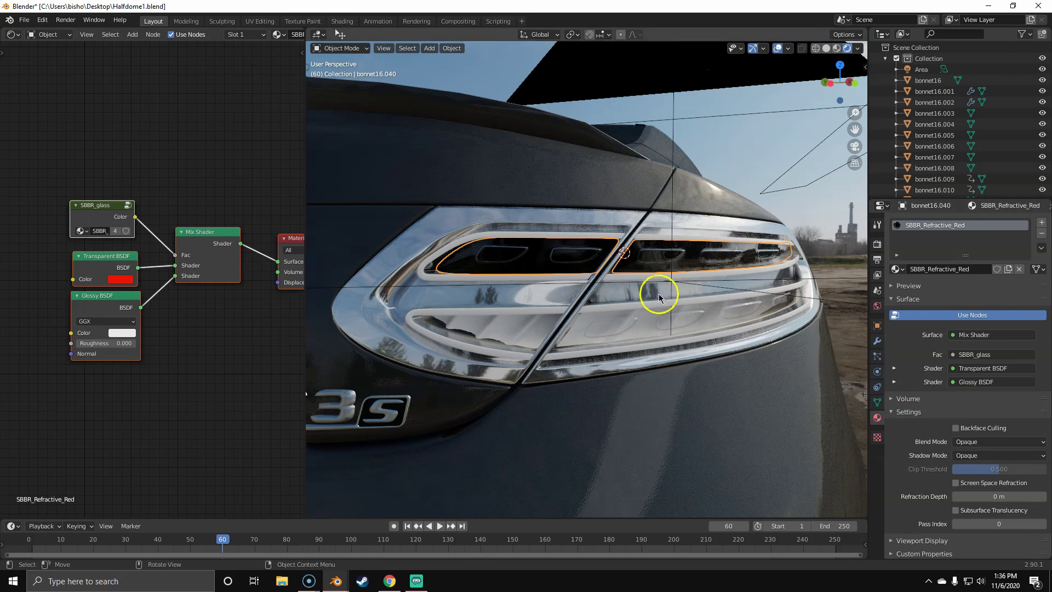
click(1002, 442)
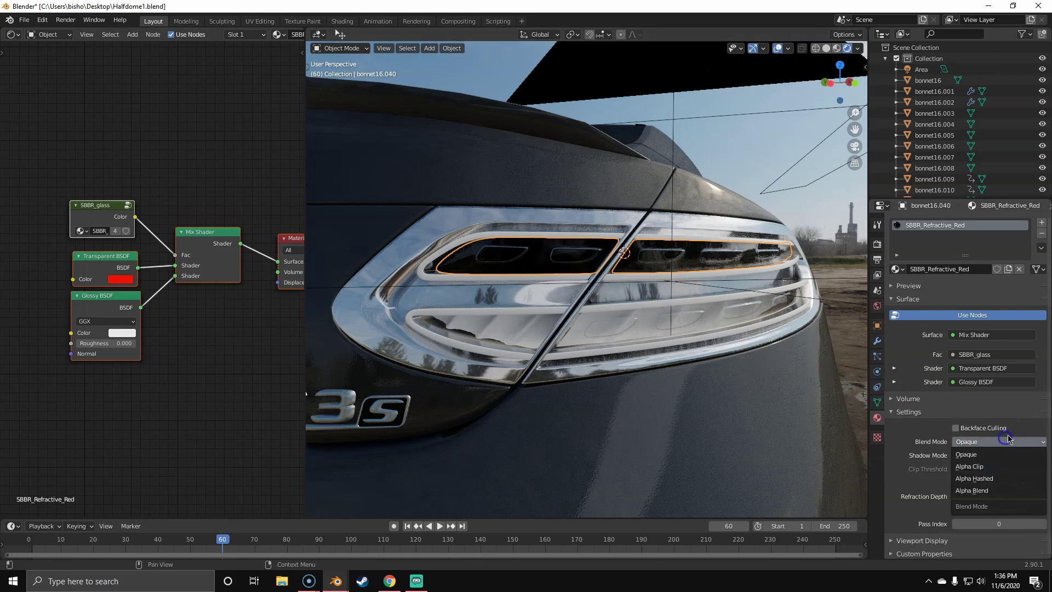
click(989, 489)
middle_drag(617, 320, 677, 332)
Unhide all hidden taillight parts, clear the selection and examine the complete light from farther away.
scroll(465, 298, down, 6)
key(alt+h)
middle_drag(498, 303, 518, 296)
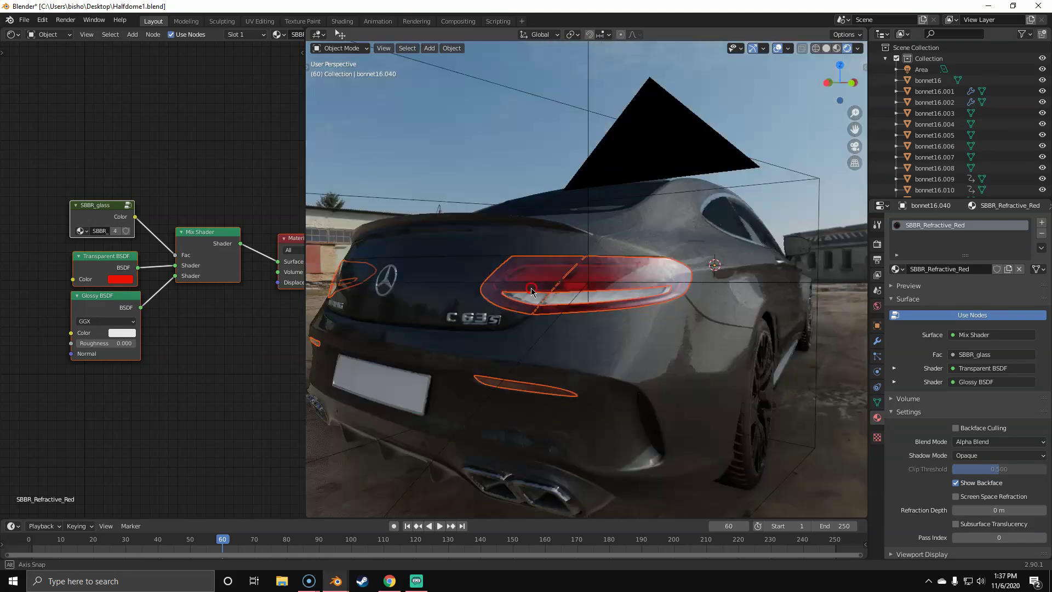
key(alt+a)
Hide the outer red cover, the lower clear insert and both inner light panels to expose the reflector behind them.
scroll(521, 307, up, 4)
click(500, 274)
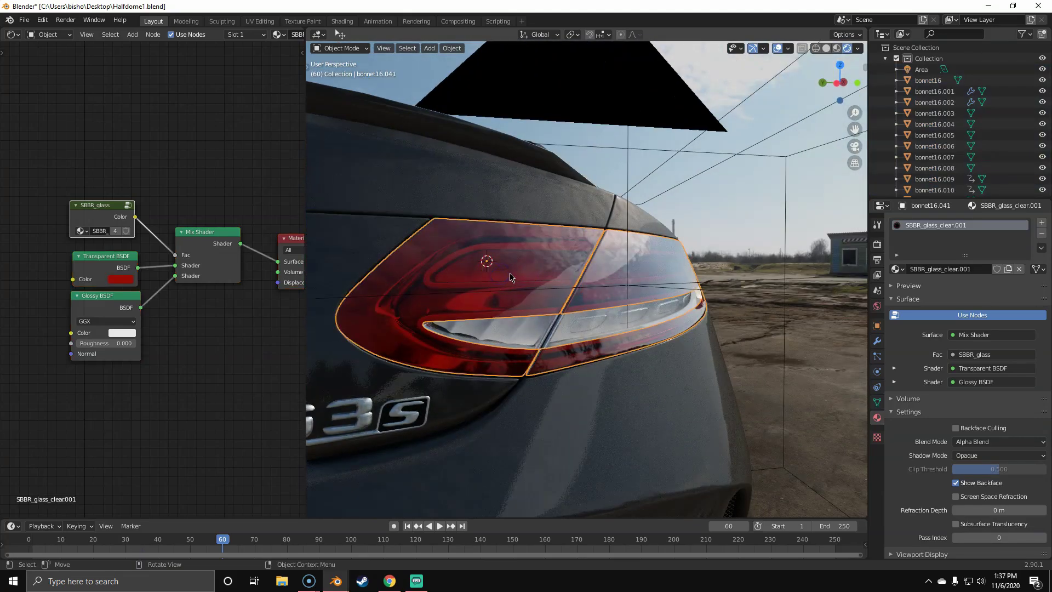
key(h)
click(523, 266)
key(h)
click(594, 313)
key(h)
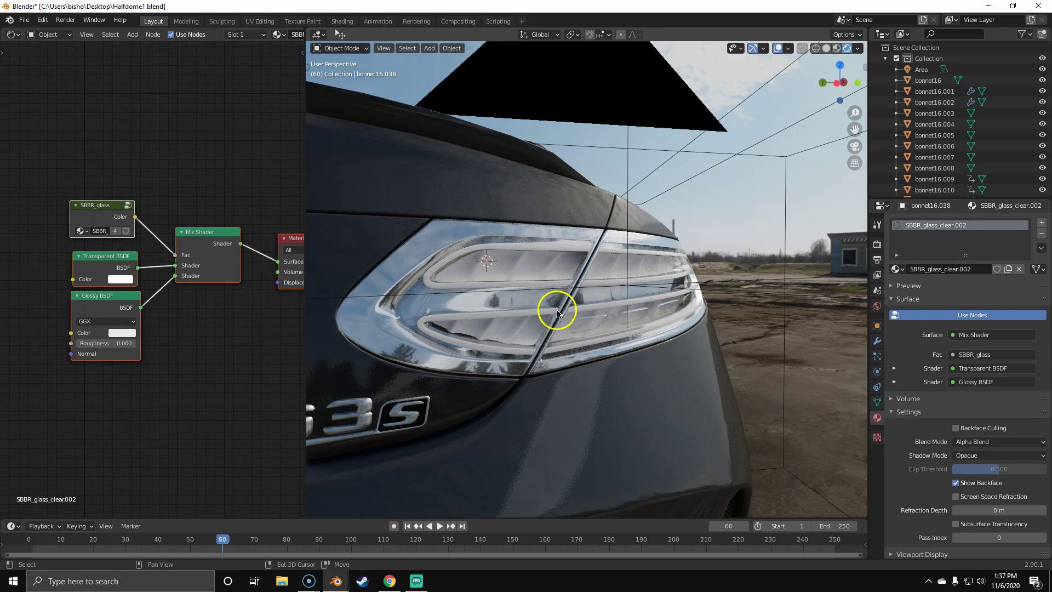
click(645, 314)
key(h)
Create a new material on the ribbed reflector inside the taillight and delete its Principled BSDF node.
click(571, 254)
middle_drag(531, 263, 569, 271)
click(956, 269)
click(141, 250)
key(x)
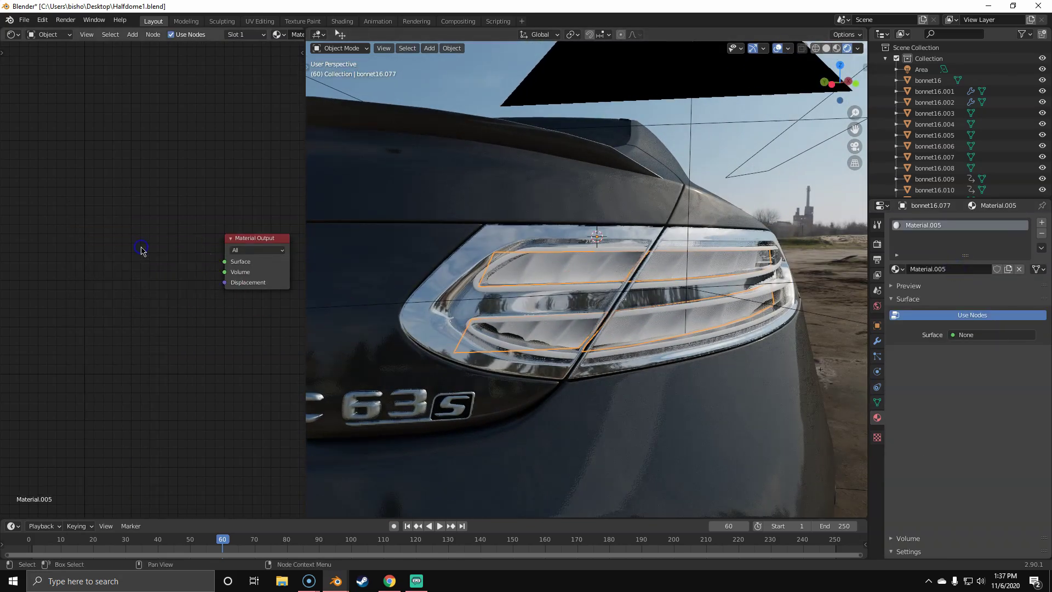
Add a Glossy BSDF to the reflector material, connect it to the Material Output's Surface and set its roughness to 0.000.
key(shift+a)
click(140, 246)
text(glo)
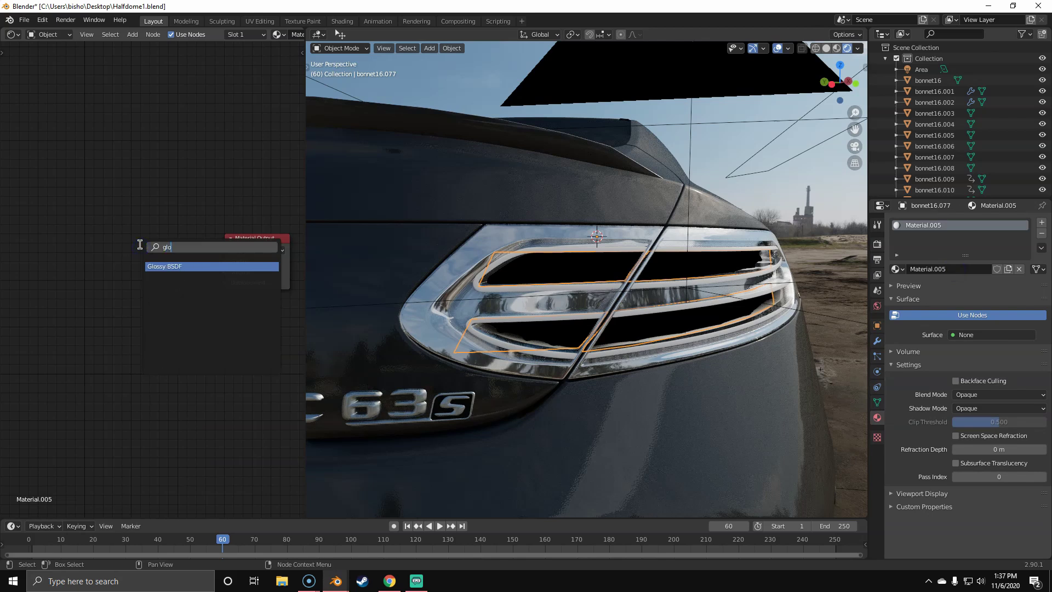
key(Return)
click(147, 242)
drag(147, 250, 224, 262)
scroll(106, 279, up, 1)
drag(104, 287, 44, 286)
middle_drag(73, 241, 171, 251)
middle_drag(607, 267, 622, 266)
scroll(571, 282, up, 2)
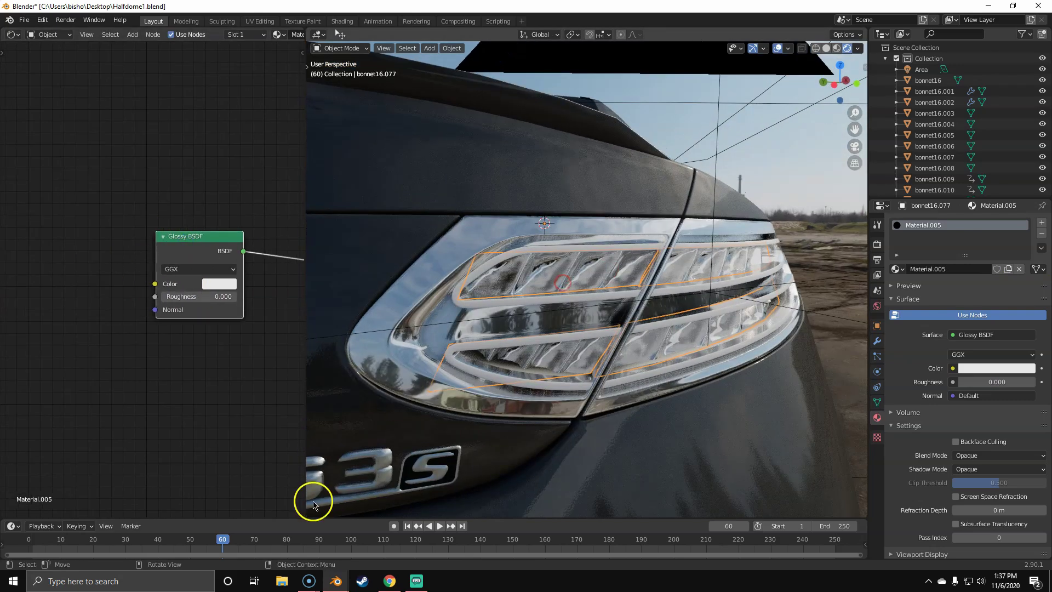
Switch to Chrome, examine the Cats Eye Retroreflector PBR0282 page and its flat maps on textures.com, and return to Blender.
click(397, 584)
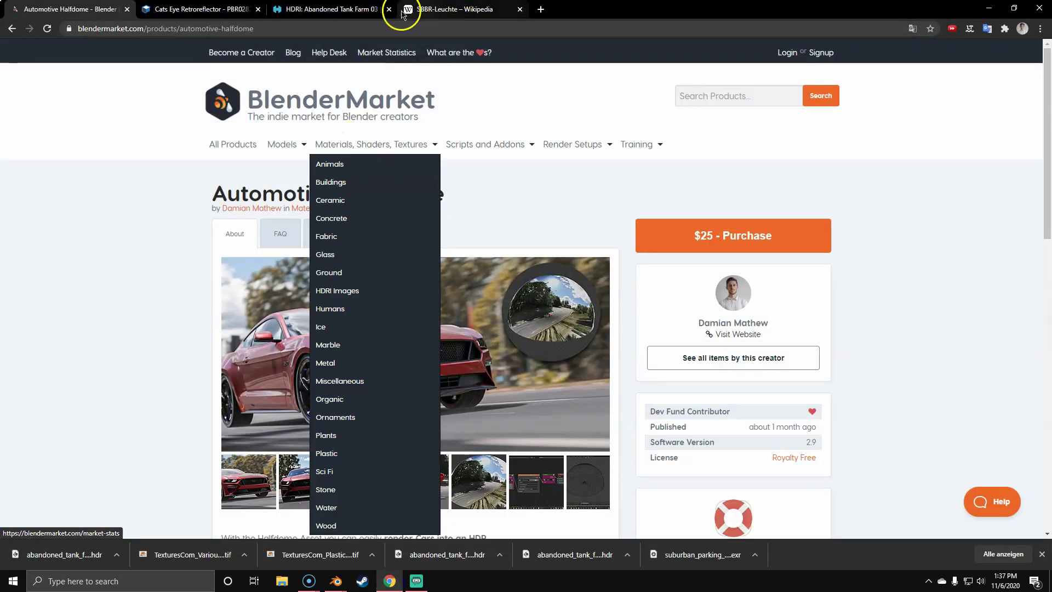
click(328, 9)
click(195, 9)
click(329, 9)
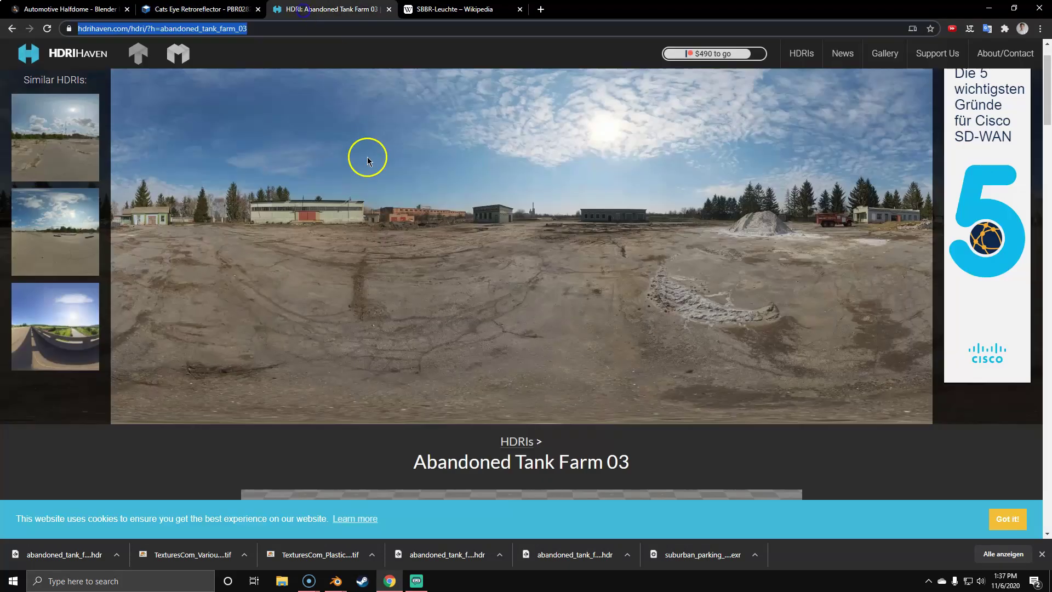
click(203, 10)
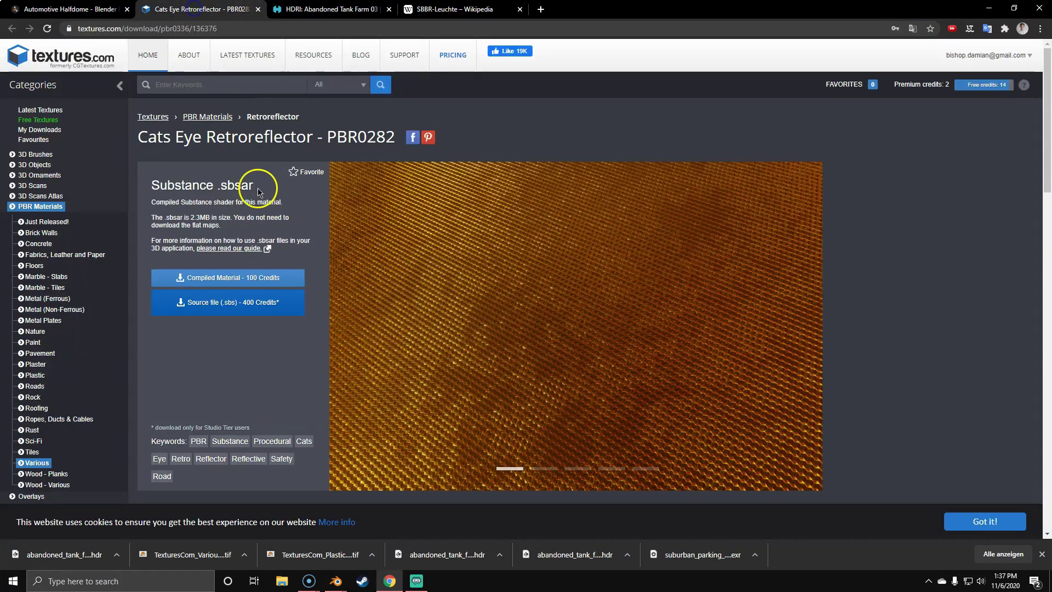
scroll(362, 331, down, 5)
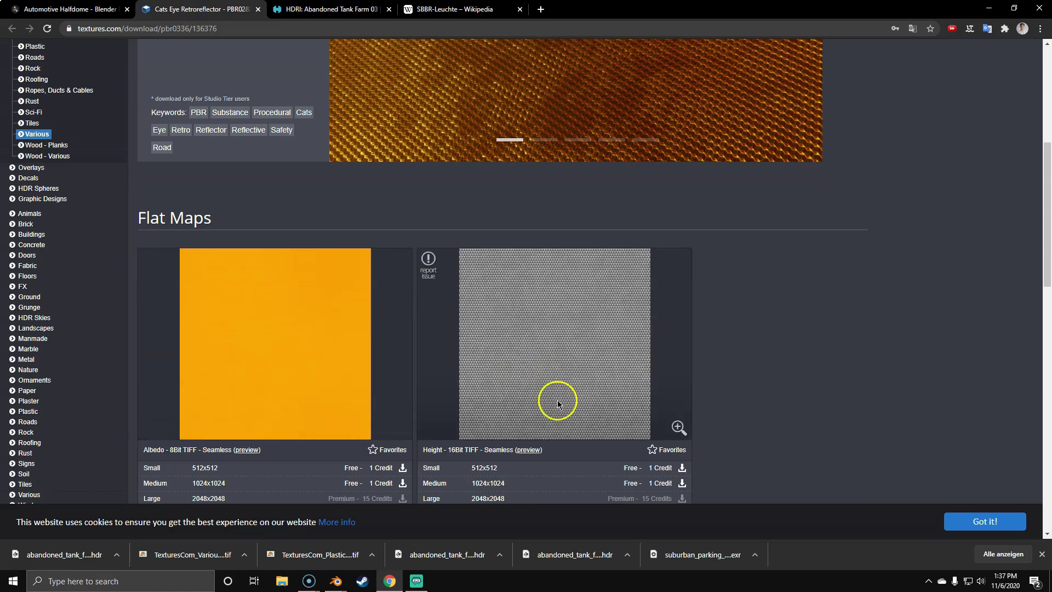
scroll(482, 399, down, 9)
scroll(270, 272, up, 12)
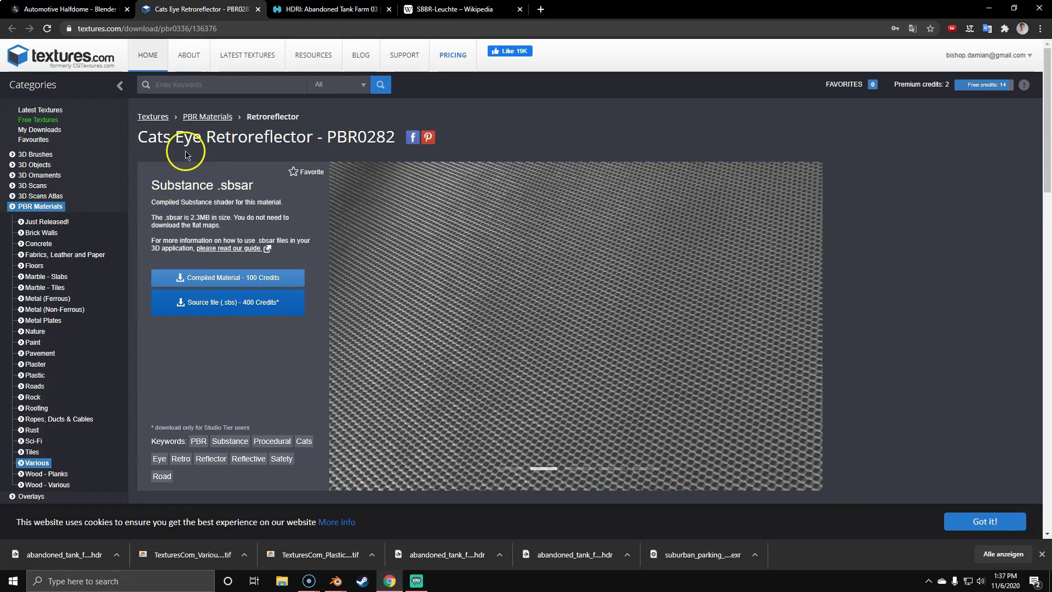
drag(130, 137, 267, 137)
double_click(264, 136)
key(alt+Tab)
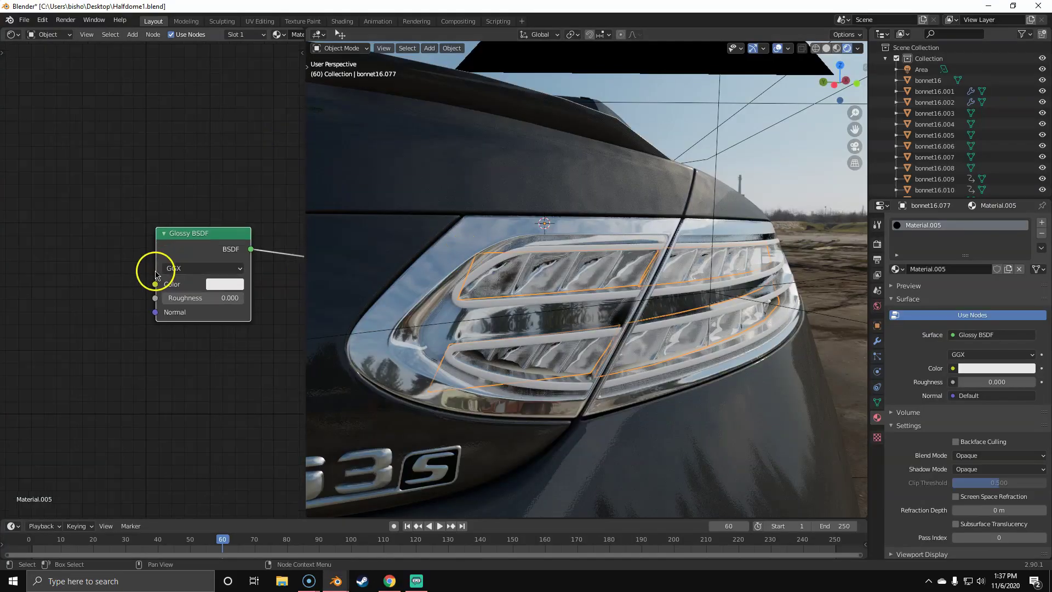
Add a Normal Map node to the reflector material and connect it to the Glossy BSDF's Normal input.
key(shift+a)
text(nor)
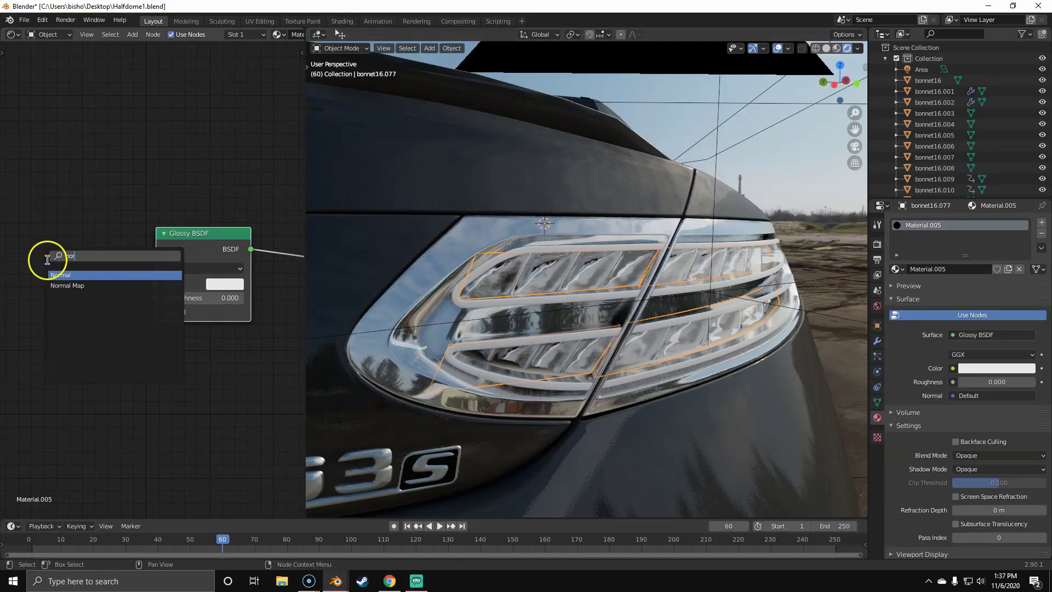
click(86, 286)
click(80, 280)
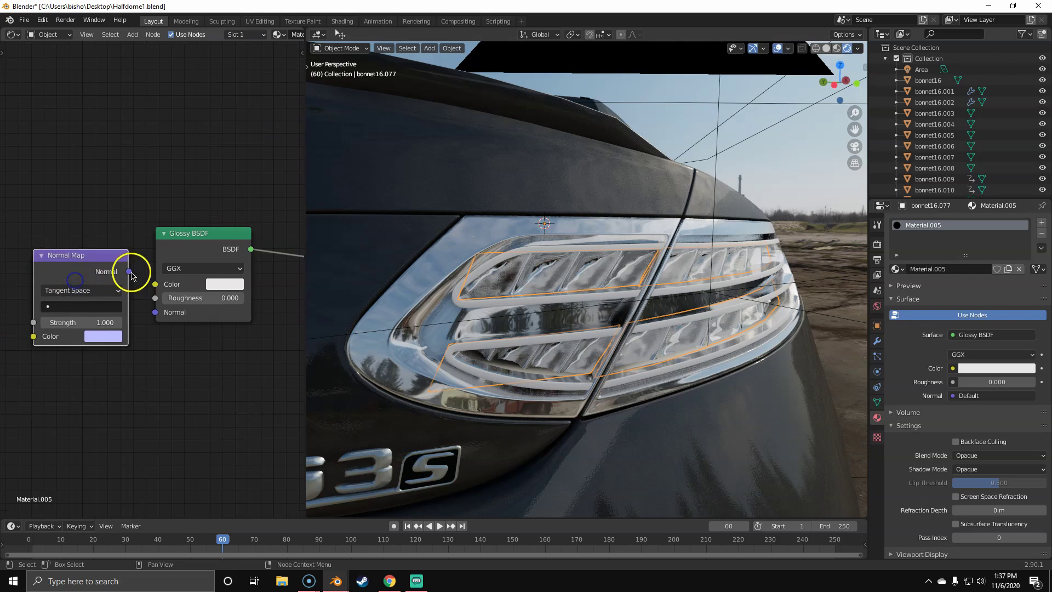
drag(128, 270, 158, 313)
middle_drag(29, 275, 201, 279)
Add an Image Texture node and connect its Color output to the Normal Map's Color input.
key(shift+a)
text(im)
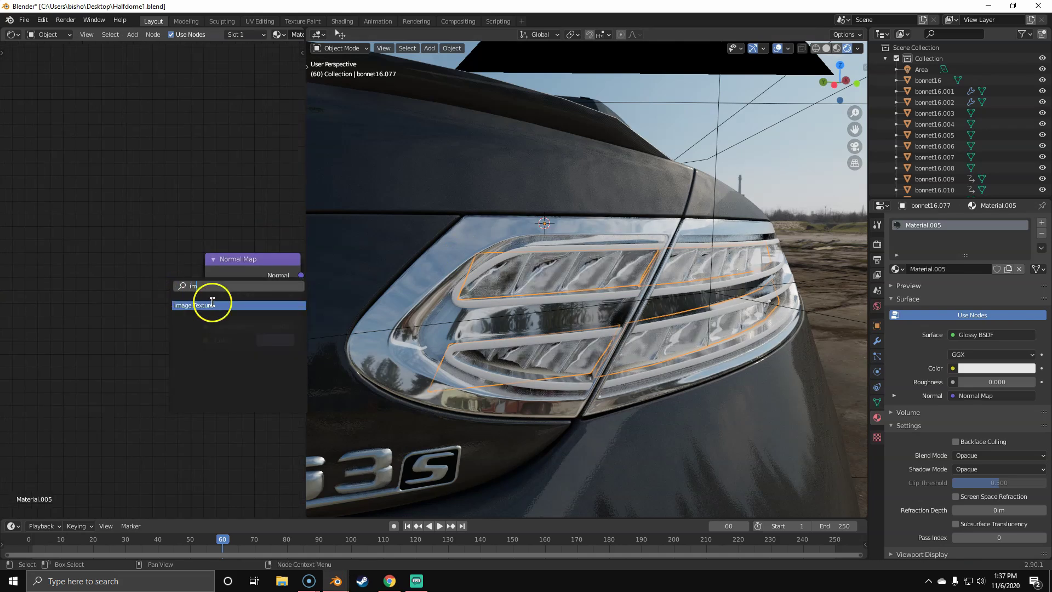
click(212, 302)
click(124, 278)
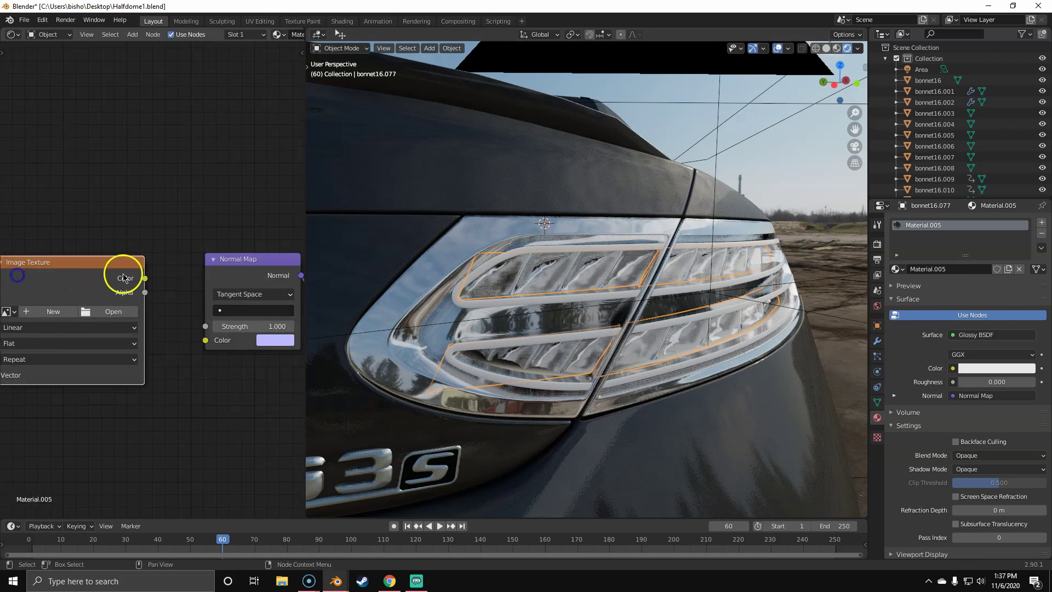
drag(145, 279, 206, 340)
middle_drag(133, 321, 199, 310)
Load TexturesCom_Various_Retroreflector_1K_normal.tif from Downloads into the Image Texture node and set its color space to Non-Color.
click(187, 303)
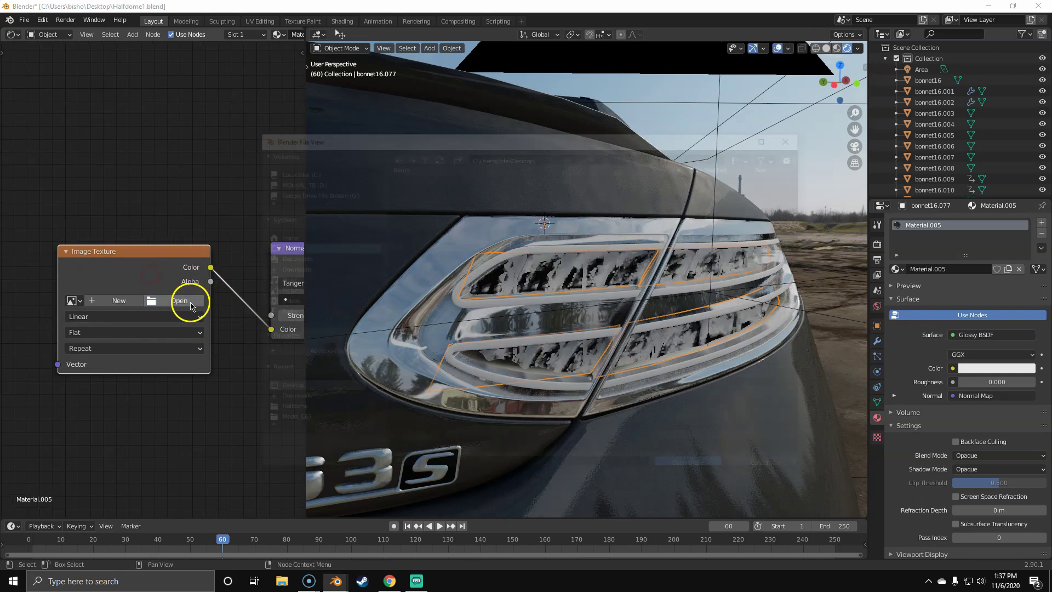
click(291, 268)
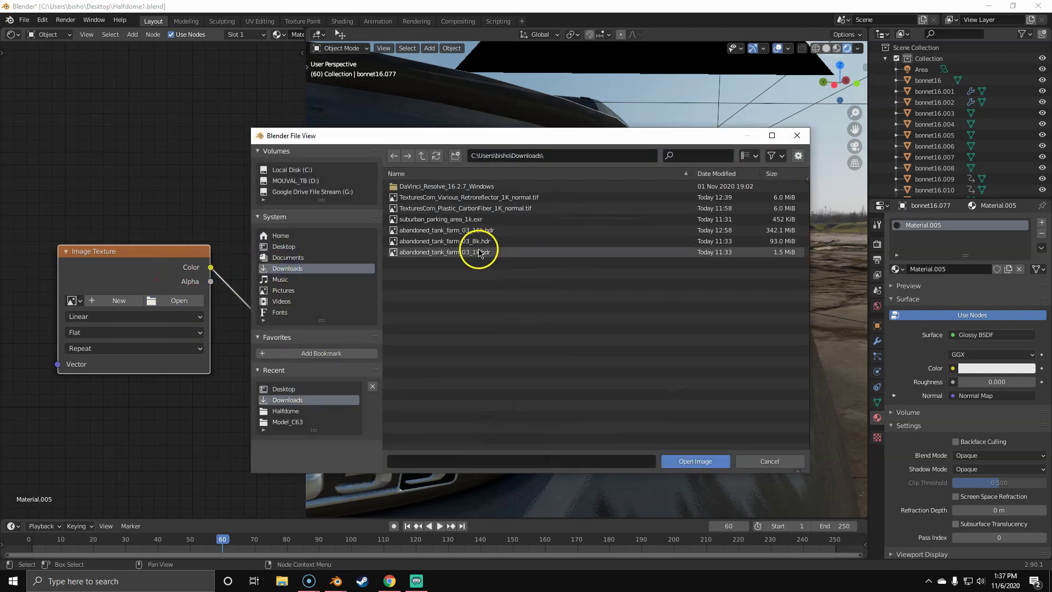
double_click(516, 201)
scroll(180, 373, down, 2)
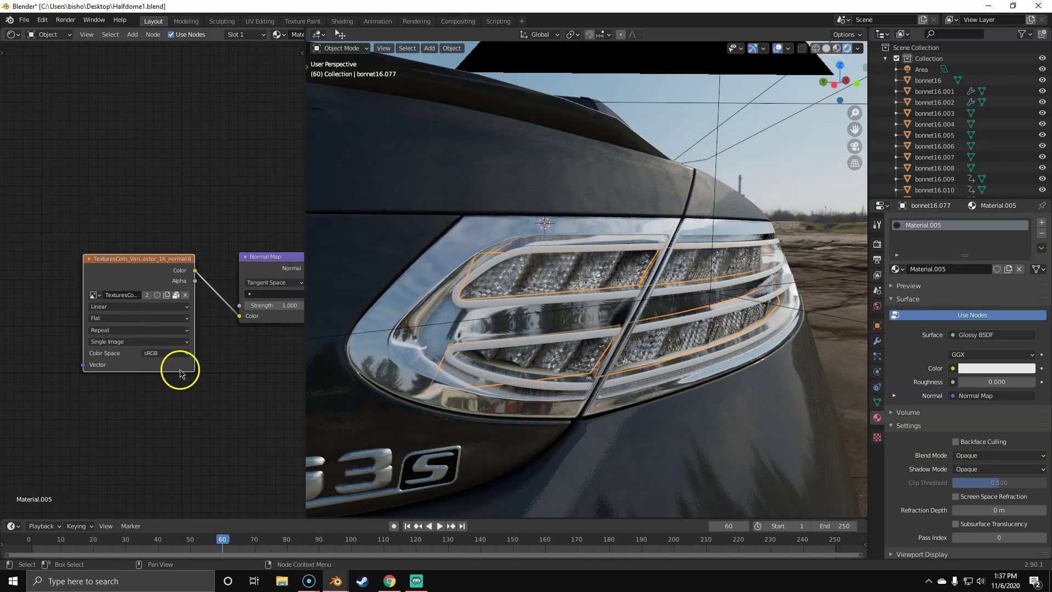
scroll(181, 373, up, 1)
click(170, 366)
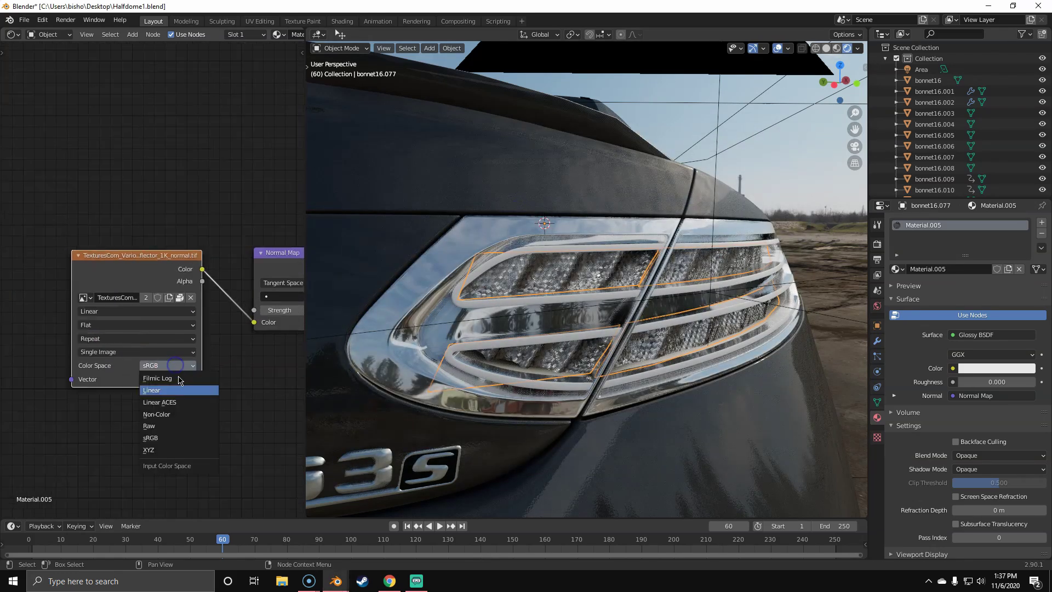
click(170, 415)
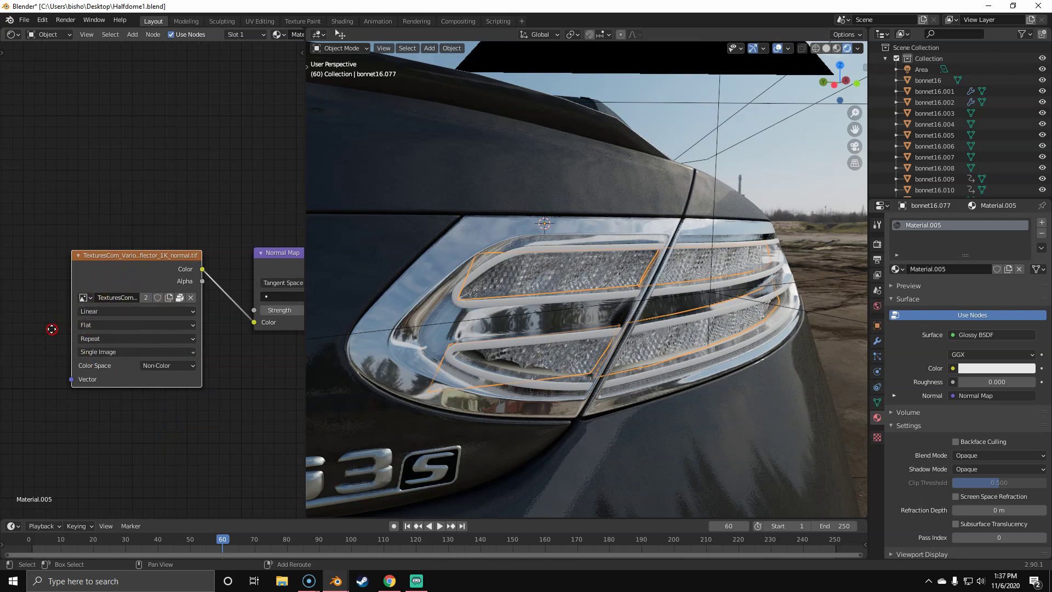
Add a Mapping node and connect its Vector output to the normal map Image Texture's Vector input.
middle_drag(51, 328, 183, 288)
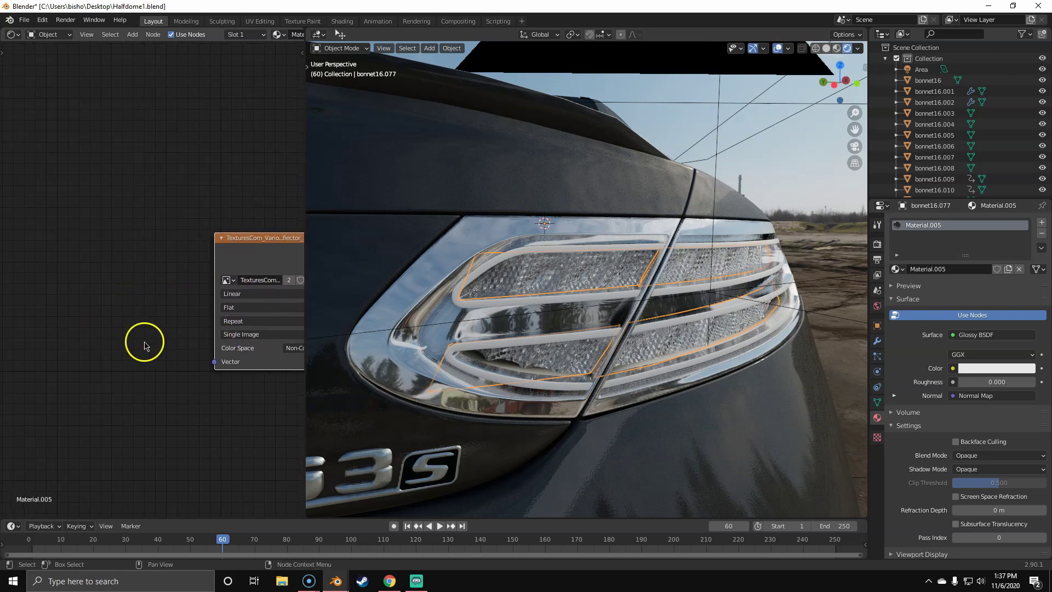
scroll(137, 338, down, 2)
key(shift+a)
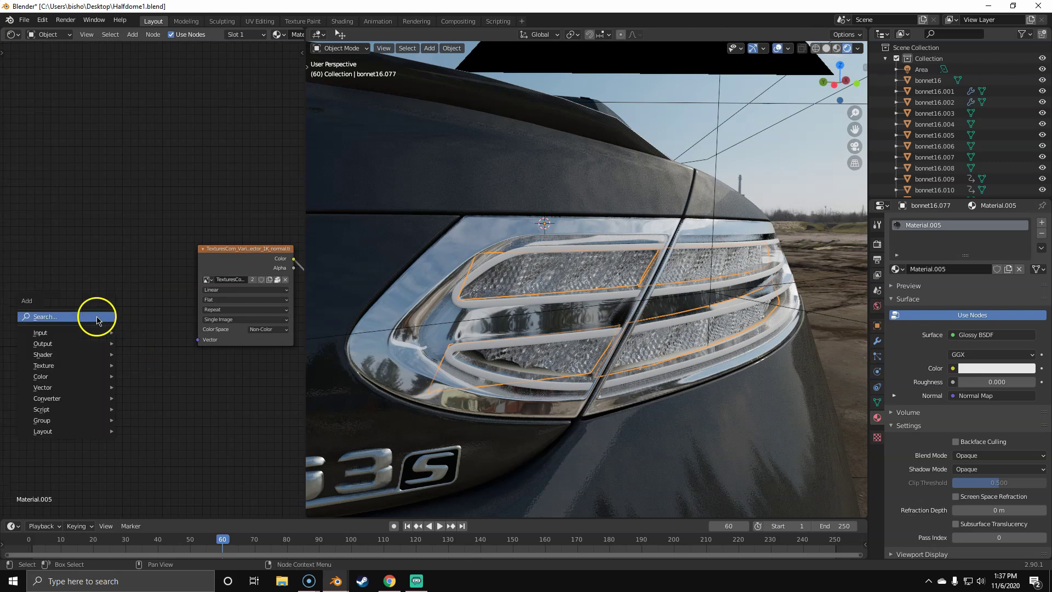
click(97, 316)
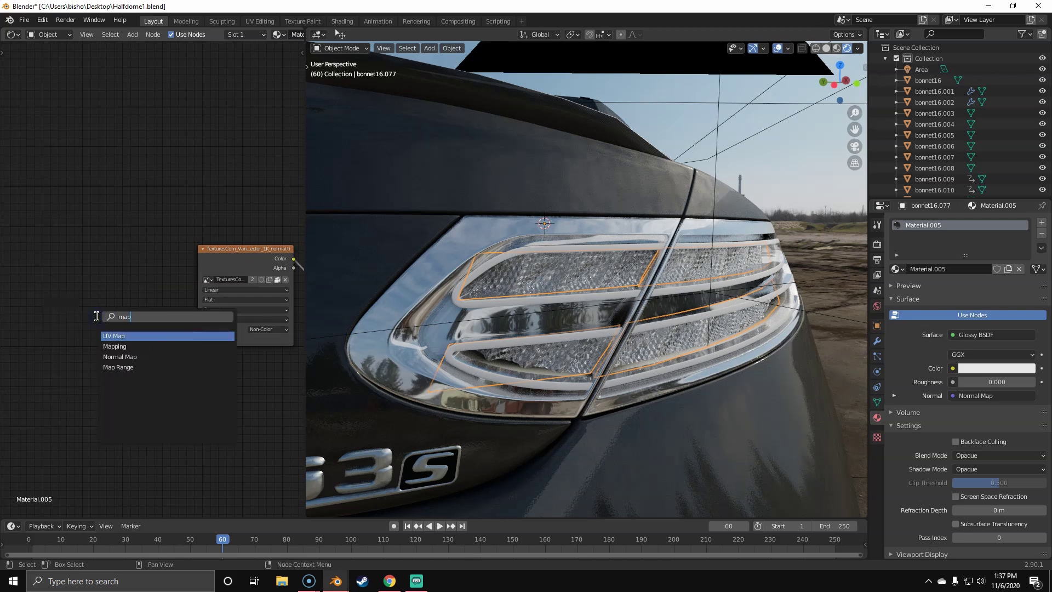
text(mapp)
click(140, 335)
click(116, 272)
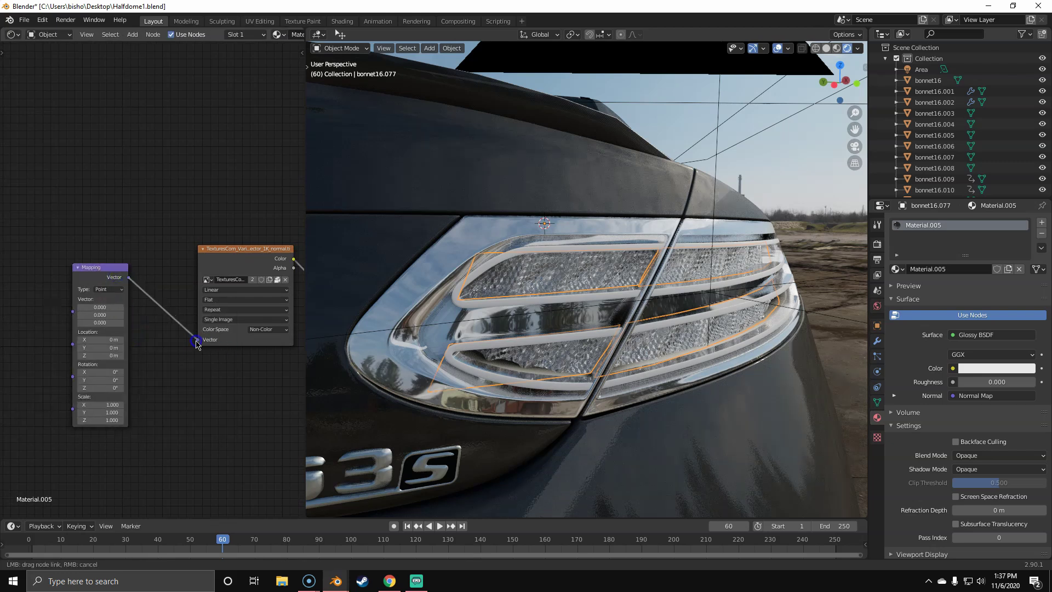
drag(196, 341, 197, 340)
Add a Texture Coordinate node and connect its UV output to the Mapping node's Vector input.
middle_drag(187, 287, 218, 291)
key(shift+a)
click(47, 296)
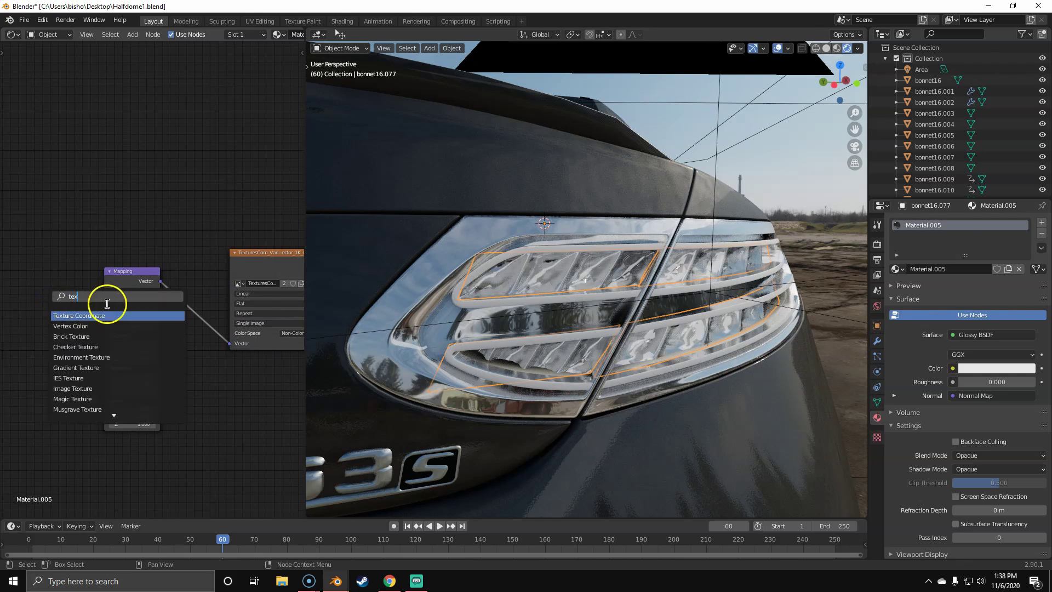
click(107, 315)
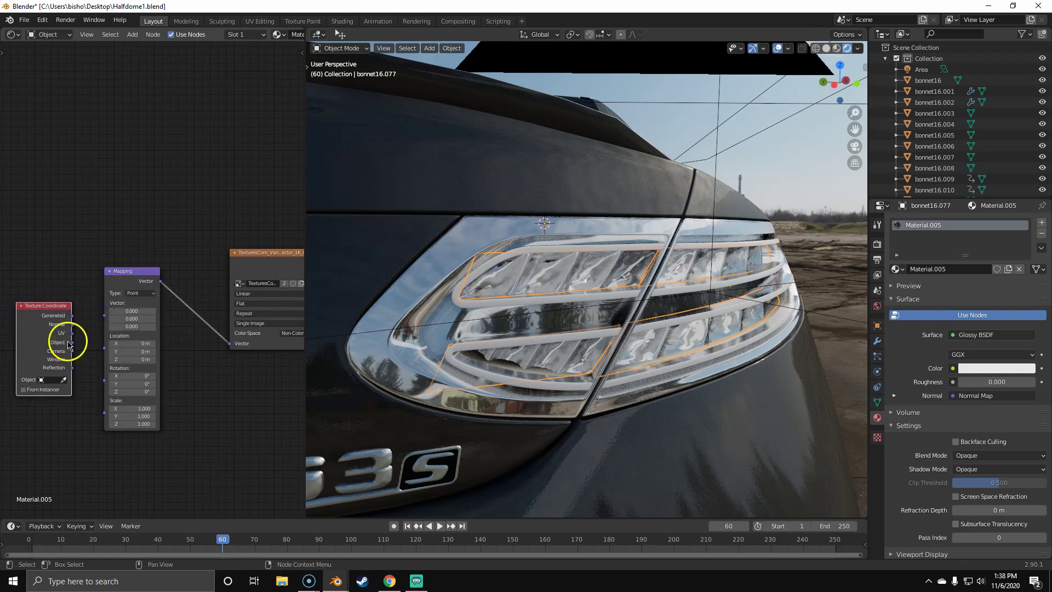
drag(72, 334, 91, 375)
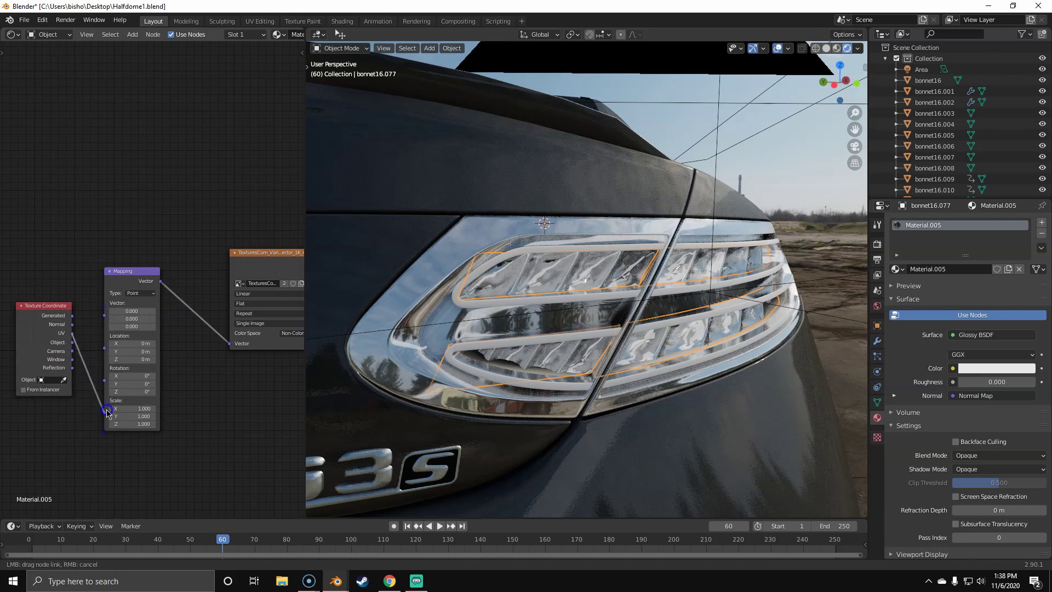
drag(108, 318, 108, 317)
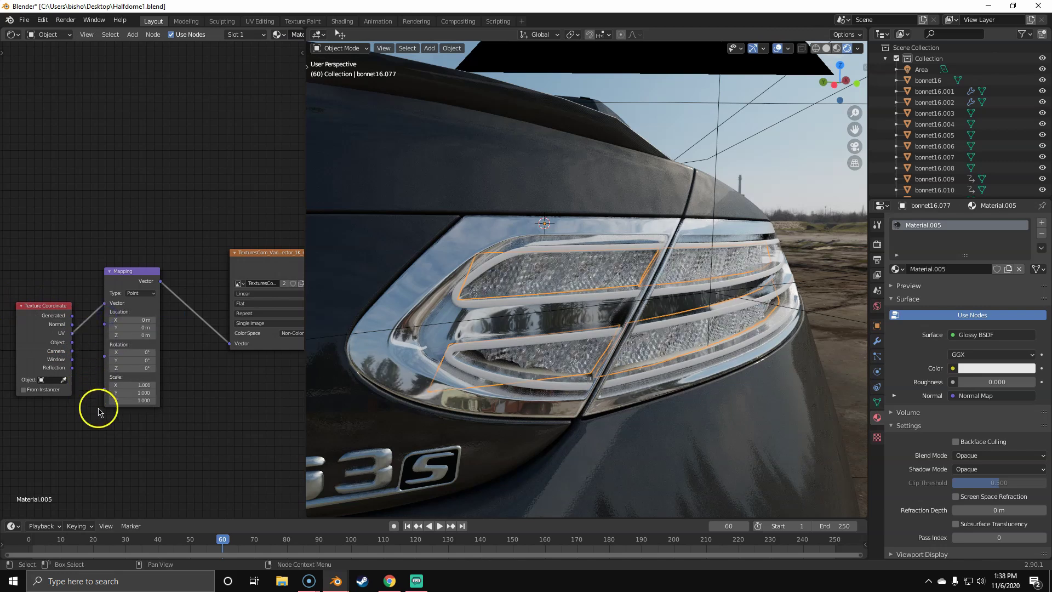
Add a Value node, connect it to the Mapping node's Scale input, and set the value to 1.090.
middle_drag(99, 419, 183, 372)
key(shift+a)
click(163, 378)
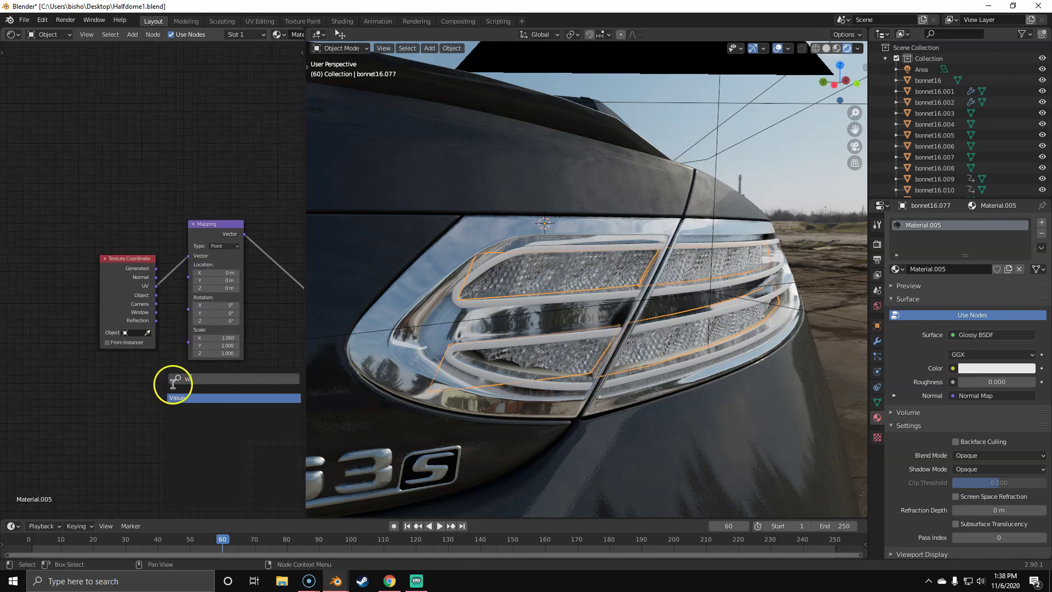
click(189, 397)
click(158, 378)
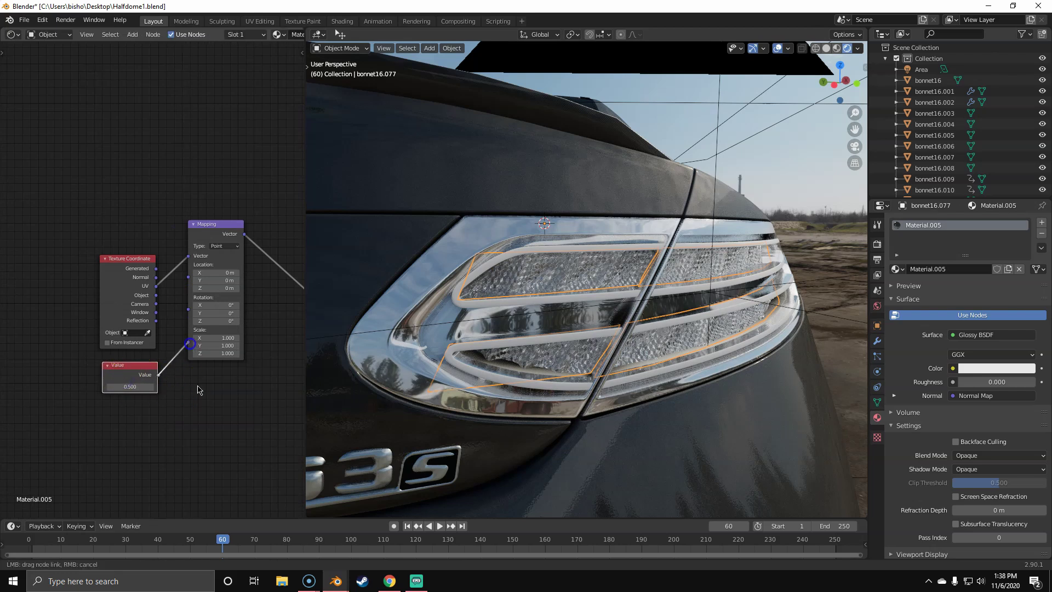
drag(190, 344, 190, 343)
scroll(192, 433, up, 4)
drag(112, 427, 162, 426)
middle_drag(587, 348, 578, 321)
scroll(552, 345, up, 3)
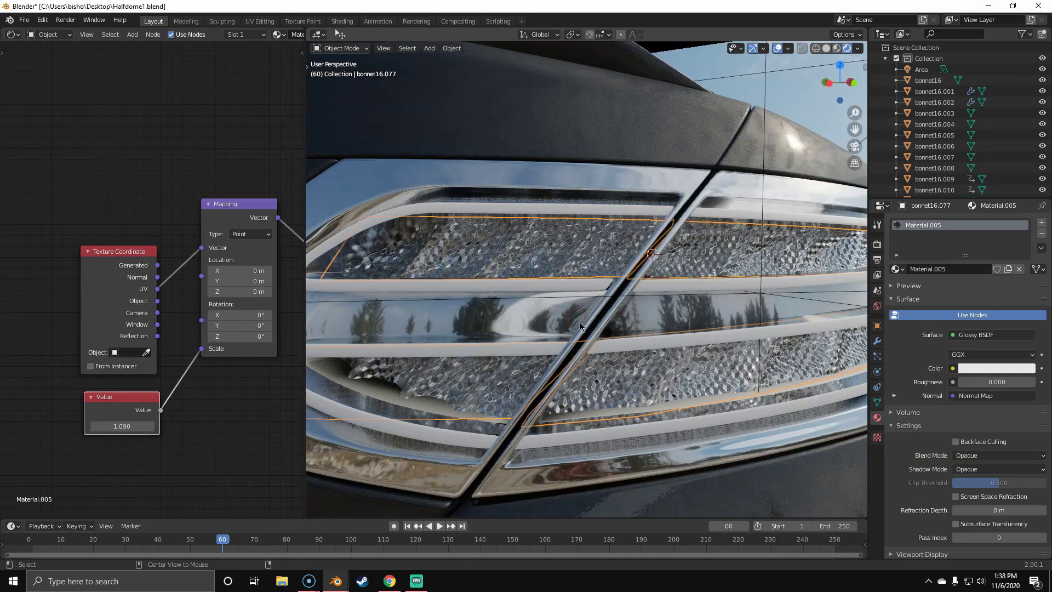
Reveal all hidden taillight parts and clear the selection.
key(alt+h)
scroll(580, 351, down, 7)
key(alt+a)
scroll(573, 354, up, 3)
Hide the outer piece covering the taillight's clear strip and select the SBBR_refractive_clear panel beneath it.
middle_drag(568, 364, 593, 301)
scroll(630, 319, up, 2)
click(646, 312)
key(h)
click(618, 316)
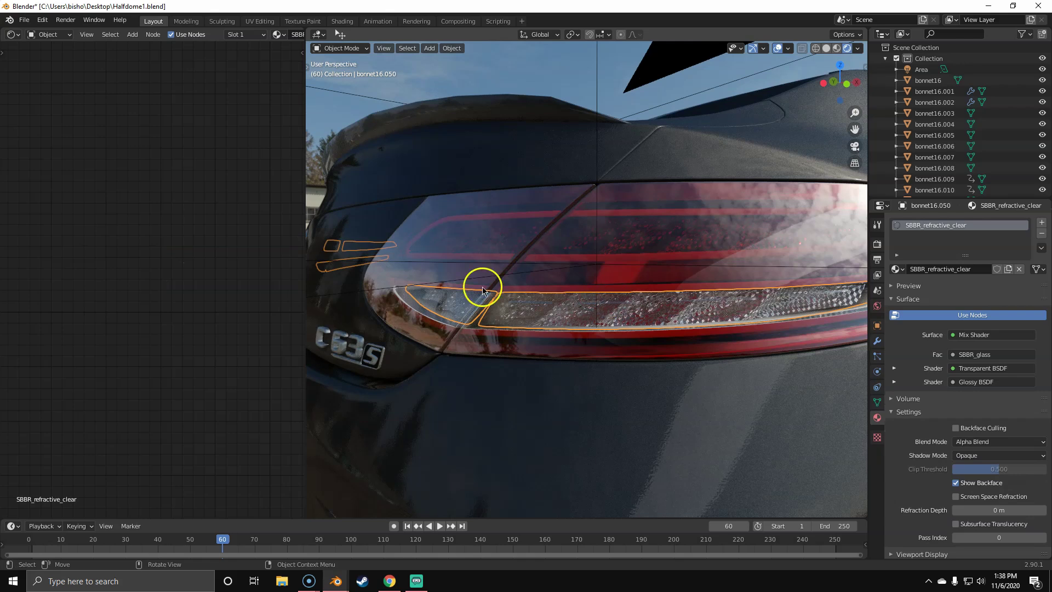
middle_drag(483, 290, 524, 290)
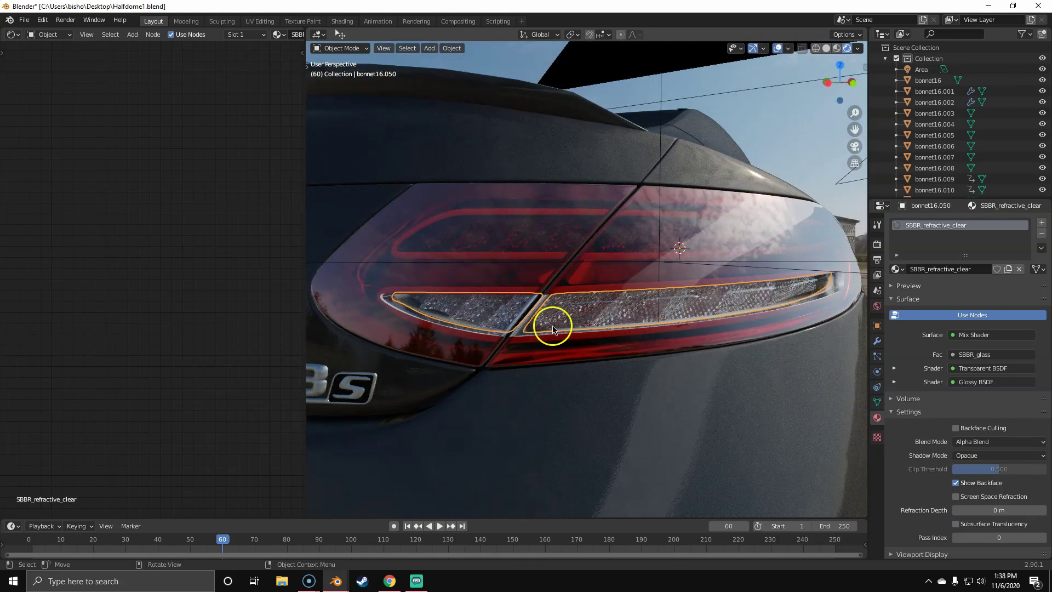
middle_drag(493, 347, 521, 294)
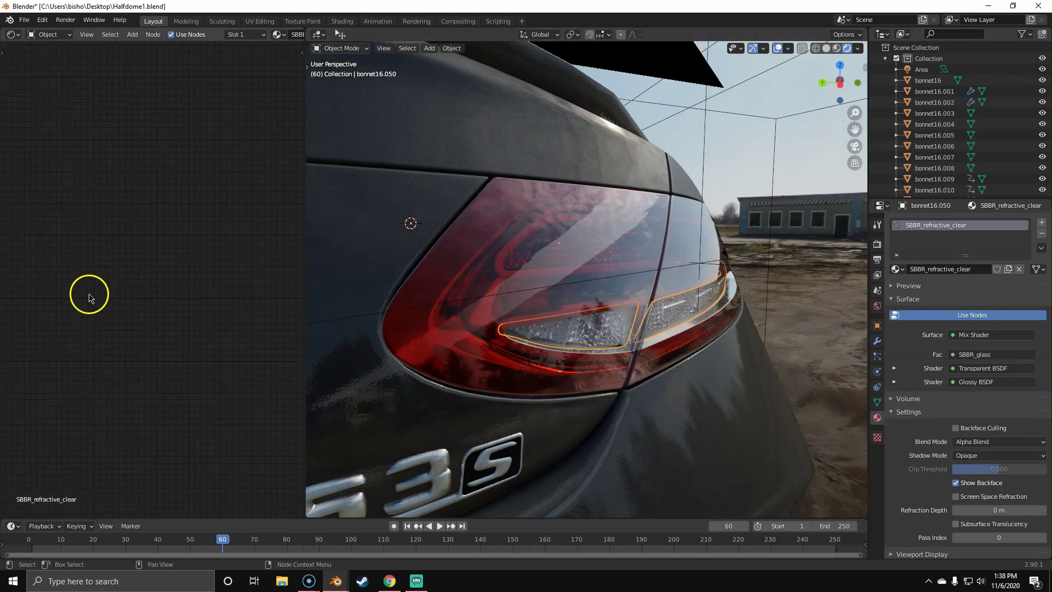
Duplicate the Mix Shader in the SBBR_refractive_clear material and insert the copy between the original and the Material Output.
scroll(137, 360, down, 8)
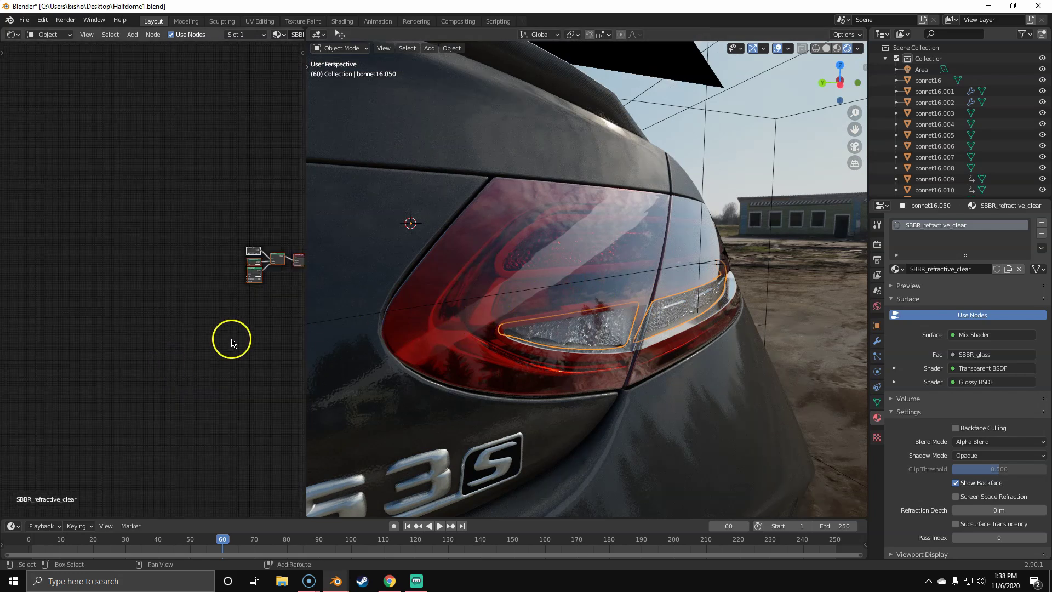
scroll(159, 366, up, 9)
middle_drag(235, 305, 162, 308)
scroll(186, 302, up, 3)
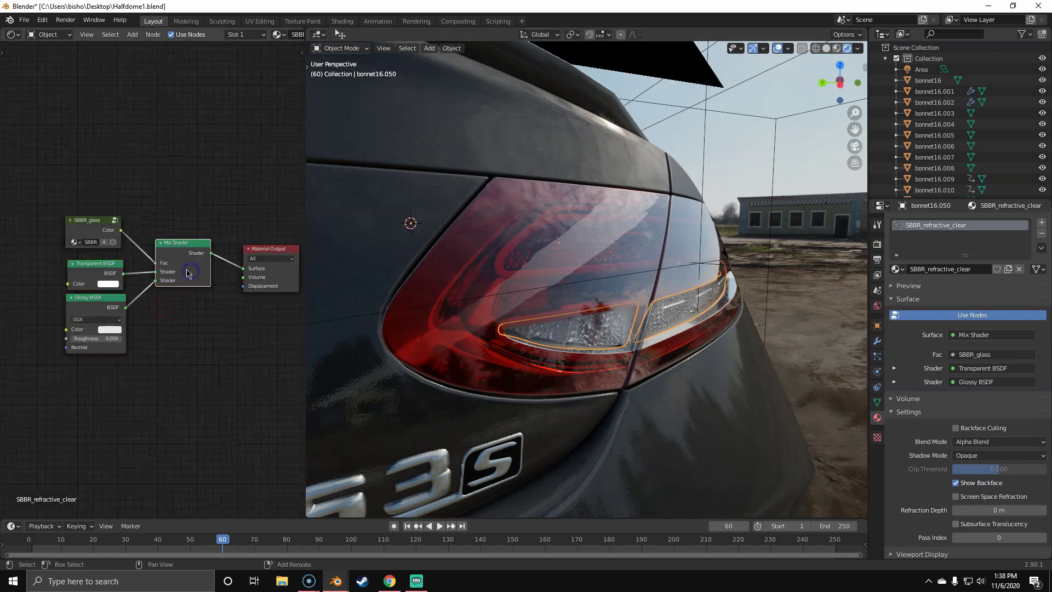
key(shift+d)
click(253, 279)
Add a Diffuse BSDF node and connect it to the second Shader input of the new Mix Shader.
key(shift+a)
click(231, 329)
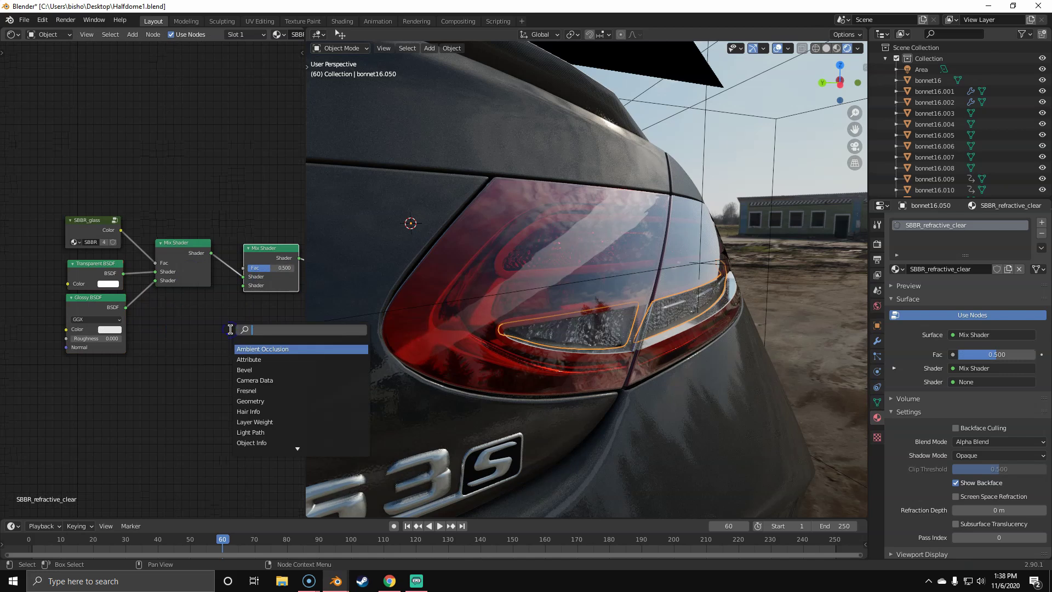
click(266, 349)
click(171, 312)
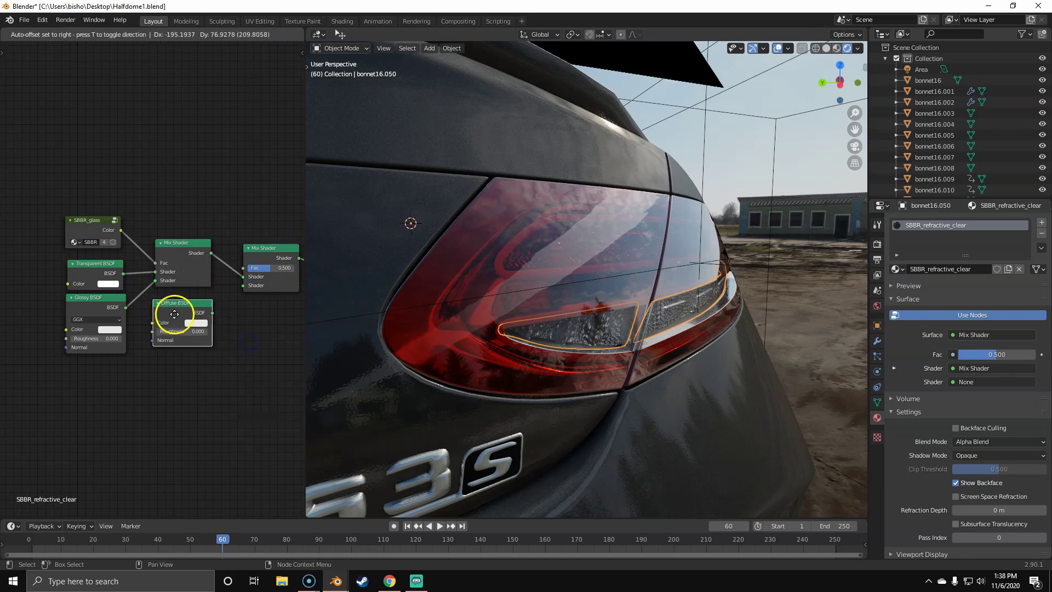
click(217, 317)
drag(246, 290, 247, 291)
middle_drag(248, 289, 176, 296)
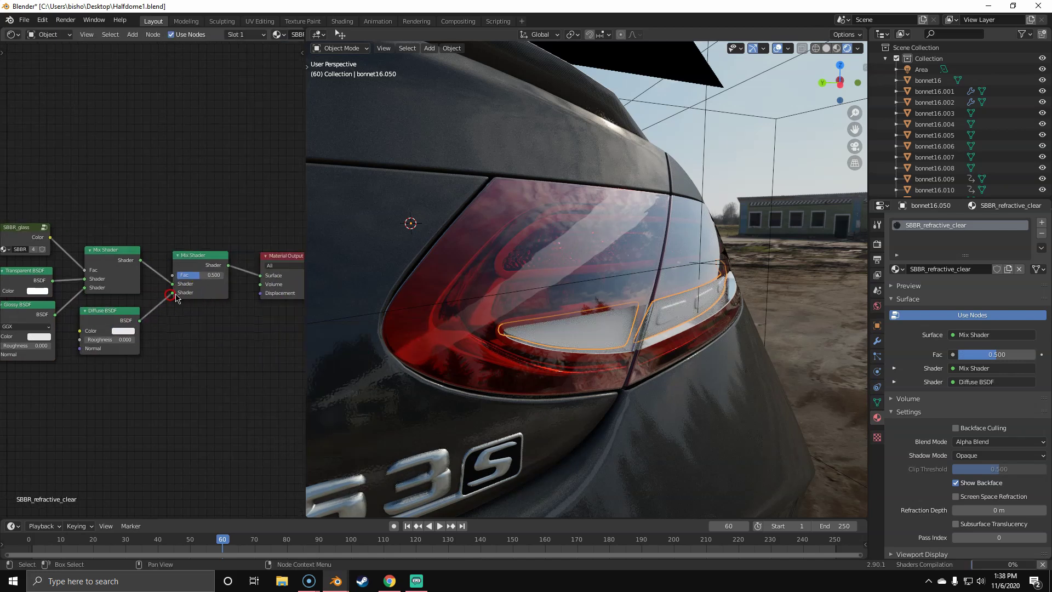
Set the new Mix Shader's Fac to 0.217 and check the clear panel from the camera view.
scroll(175, 296, up, 3)
mouse_move(201, 274)
mouse_down()
mouse_move(132, 274)
mouse_move(208, 274)
mouse_up()
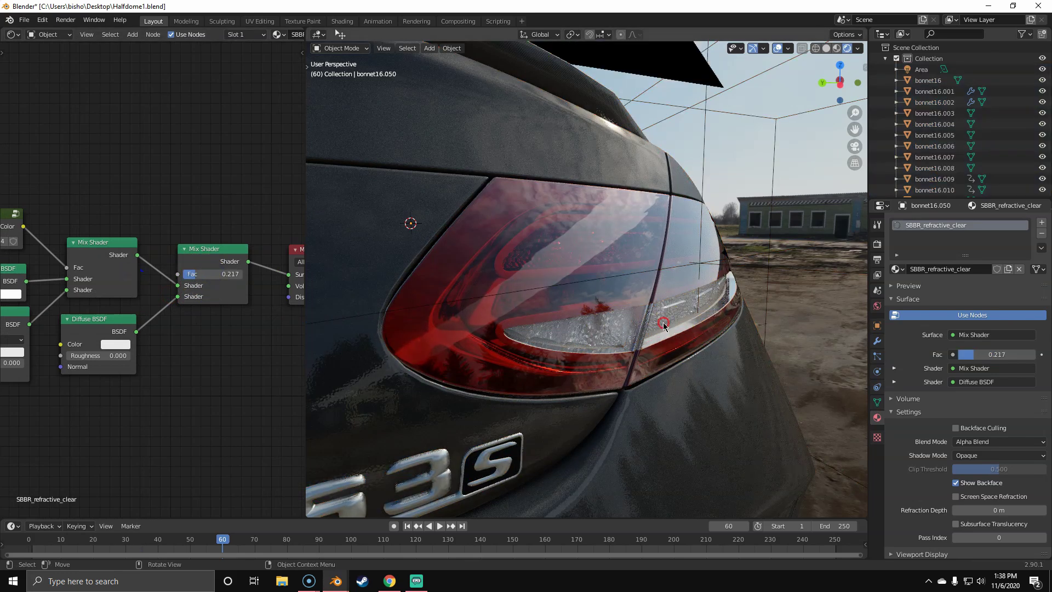
middle_drag(664, 324, 567, 326)
key(KP_0)
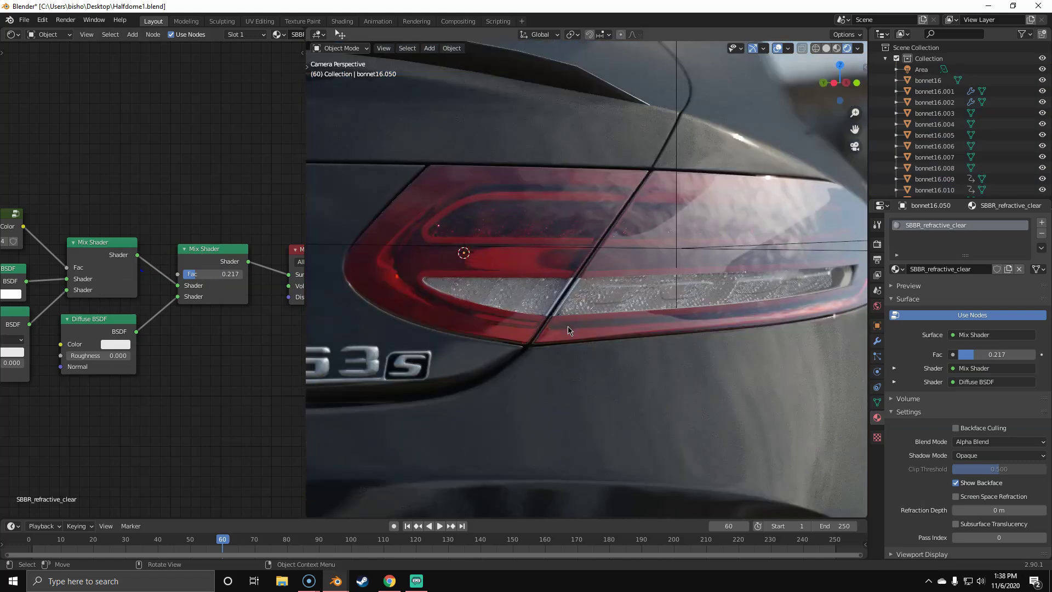
scroll(645, 382, up, 4)
scroll(615, 384, down, 2)
shift+middle_drag(610, 366, 582, 357)
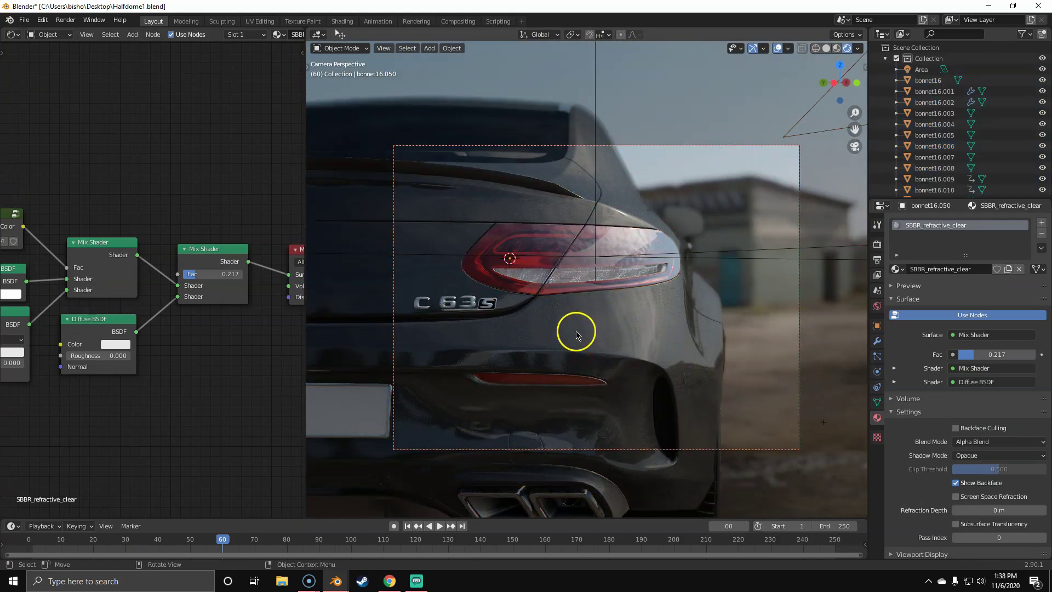
Select the red tinted outer glass and open its SBBR_glass node group for editing.
key(KP_0)
middle_drag(504, 317, 700, 291)
click(700, 291)
key(KP_0)
scroll(700, 287, up, 8)
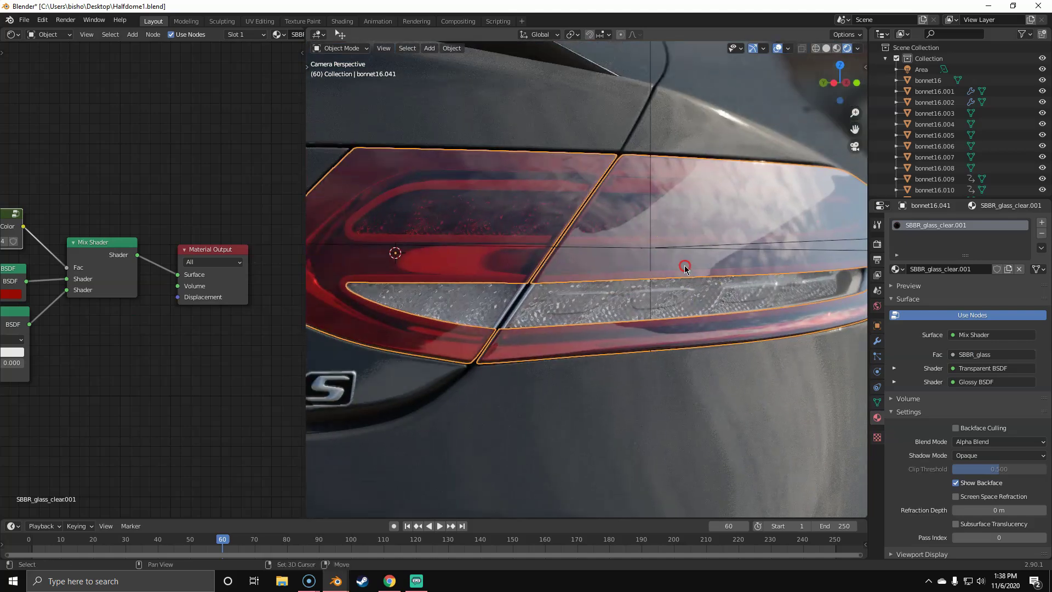
scroll(684, 265, down, 2)
middle_drag(114, 197, 251, 215)
key(Tab)
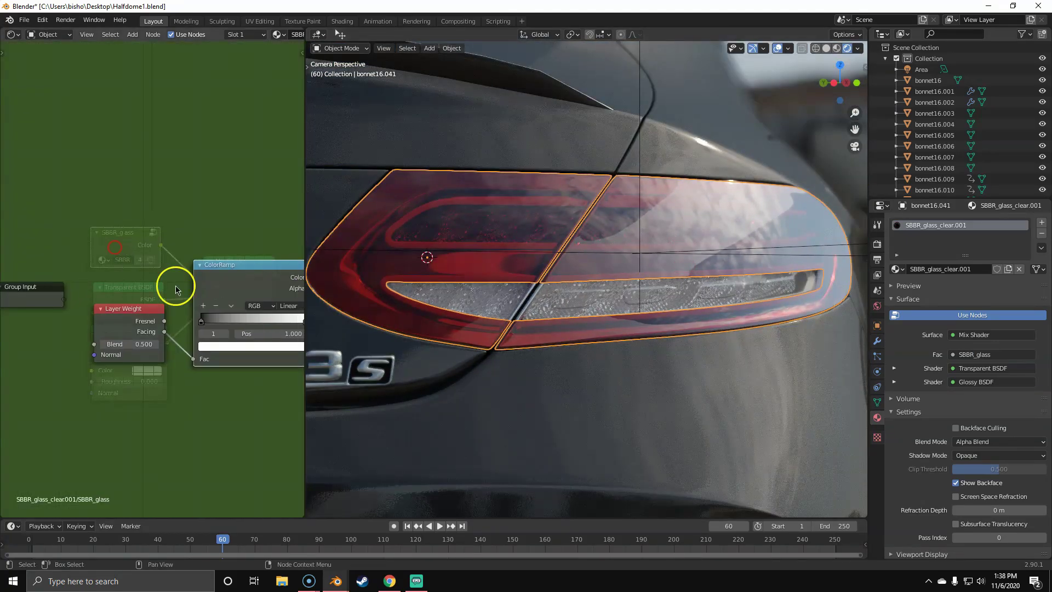
Darken the ColorRamp's white stop to grey and set its black stop to a dark grey of about 0.195 value.
click(191, 340)
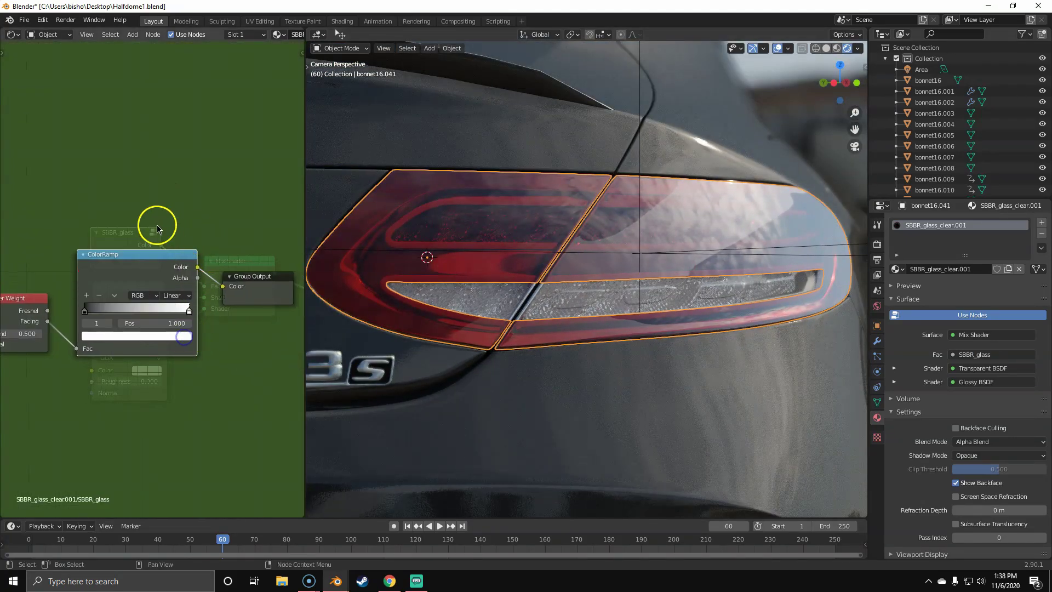
click(179, 334)
drag(171, 209, 169, 218)
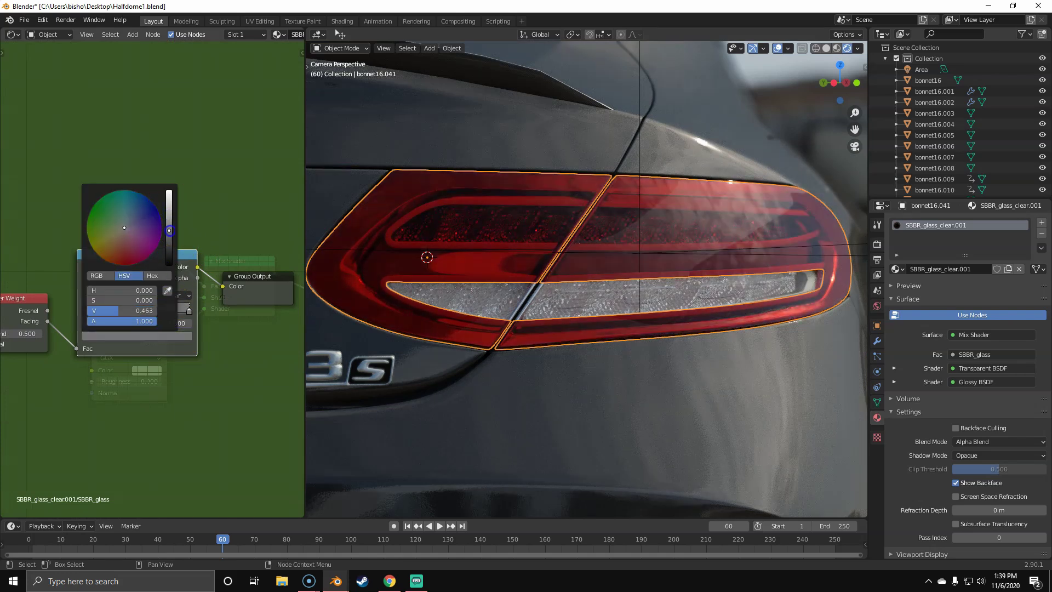
middle_drag(89, 256, 160, 229)
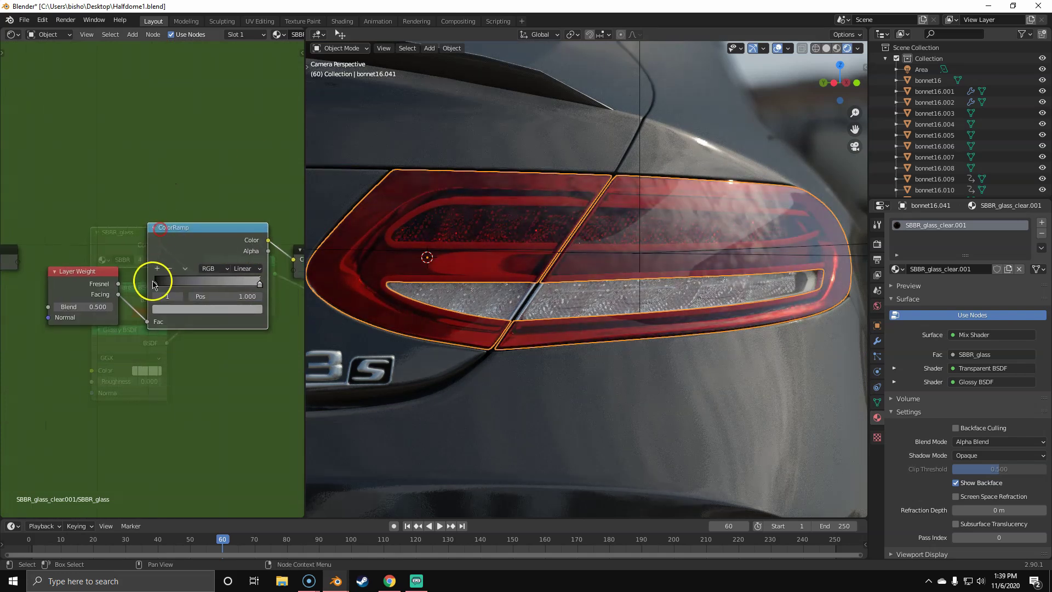
click(207, 310)
drag(241, 234, 240, 223)
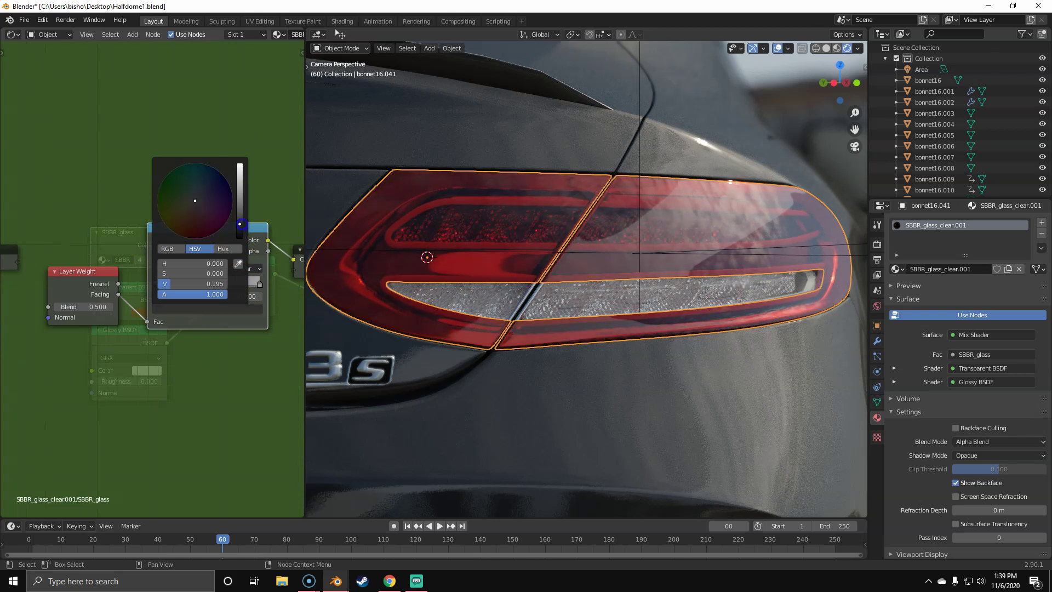
Deselect everything, inspect the taillight, and render frame 60 from the camera view.
scroll(584, 254, down, 4)
key(a)
key(a)
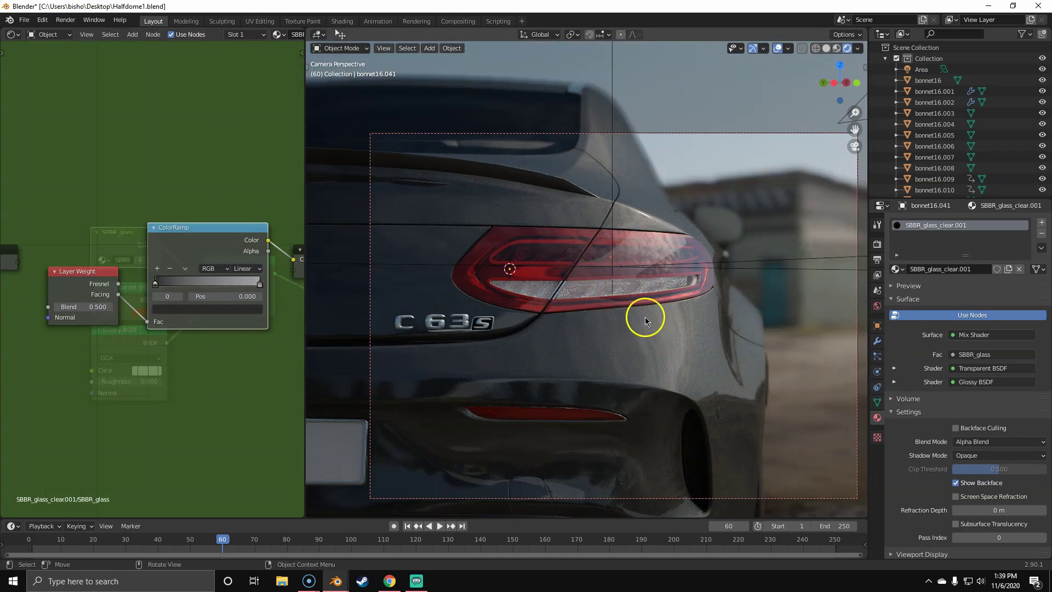
middle_drag(645, 320, 622, 310)
scroll(585, 327, up, 5)
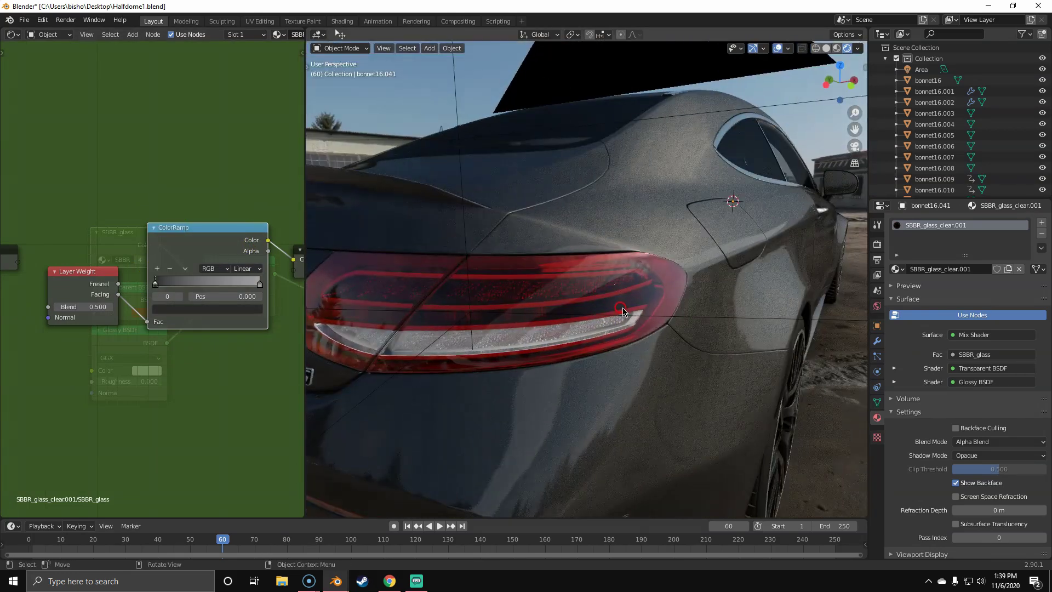
ctrl+middle_drag(557, 308, 613, 384)
key(KP_0)
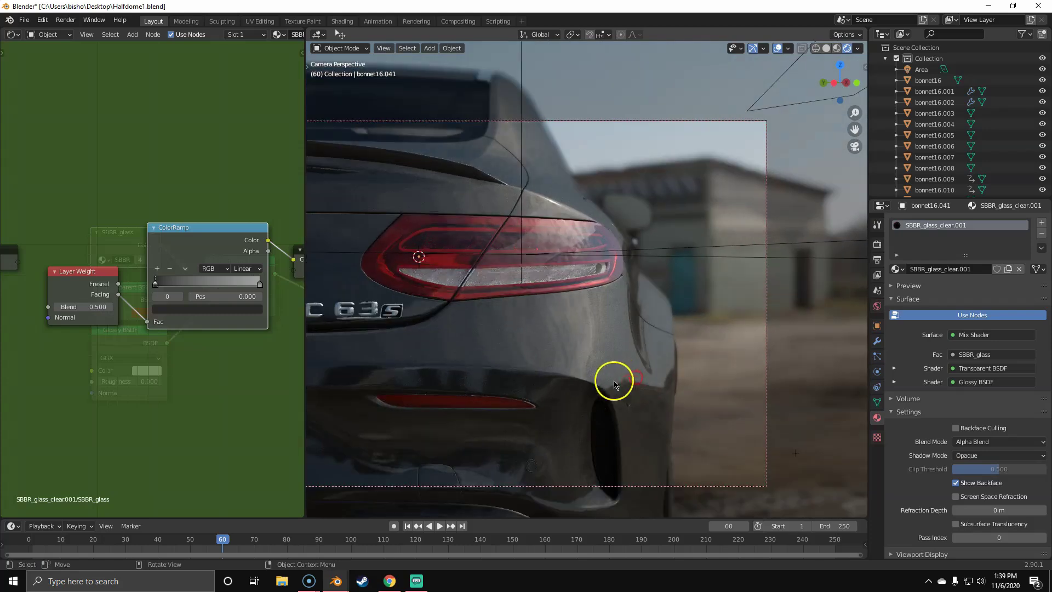
key(F12)
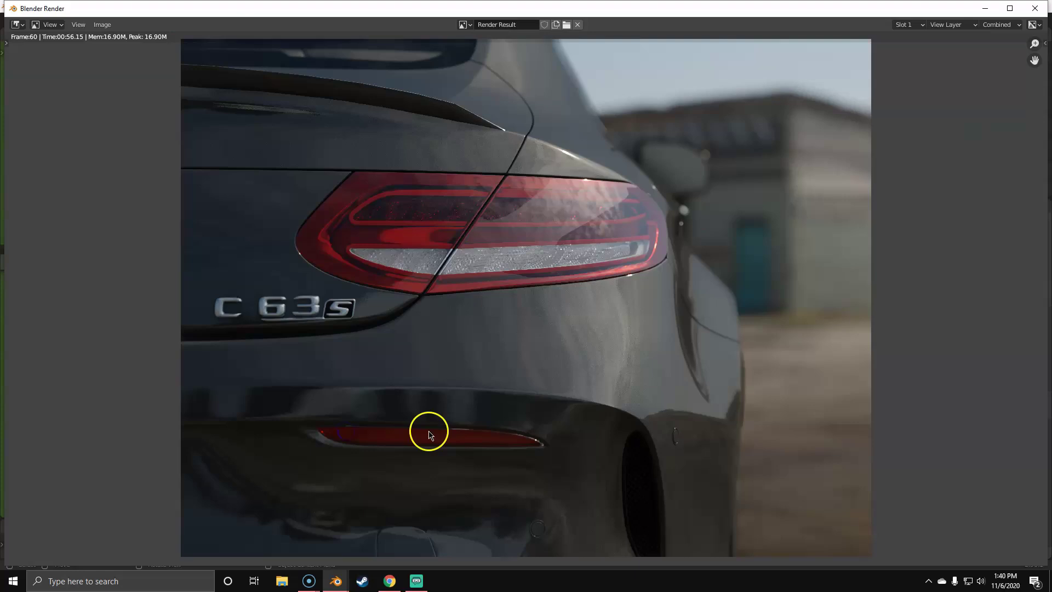
scroll(508, 455, up, 2)
scroll(514, 453, down, 2)
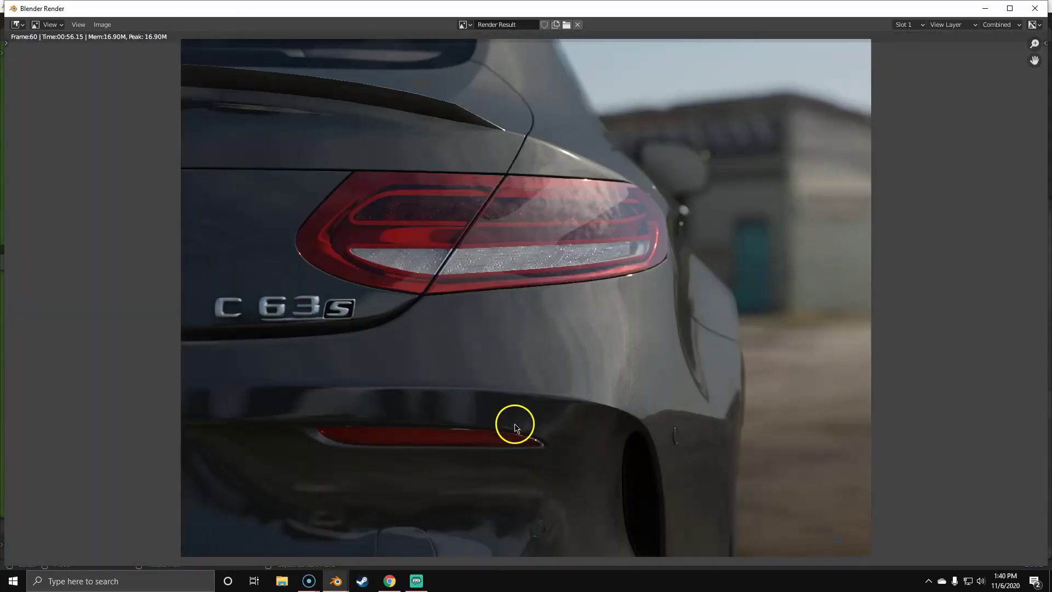